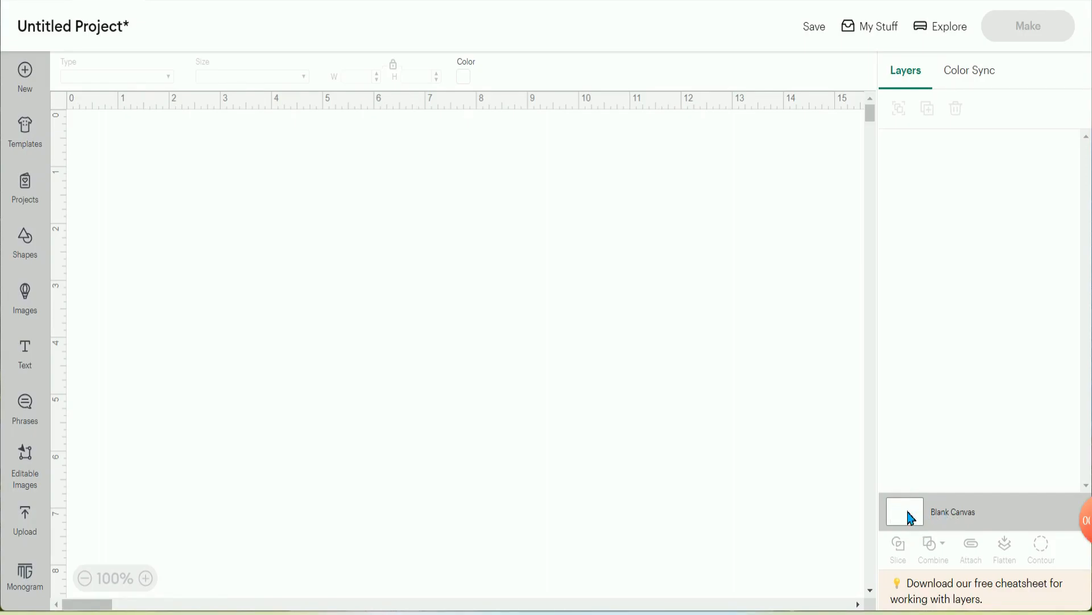
- Set the blank canvas color to the custom pale green #ddf7e1
{"action": "left_click", "coordinate": [467, 80]}
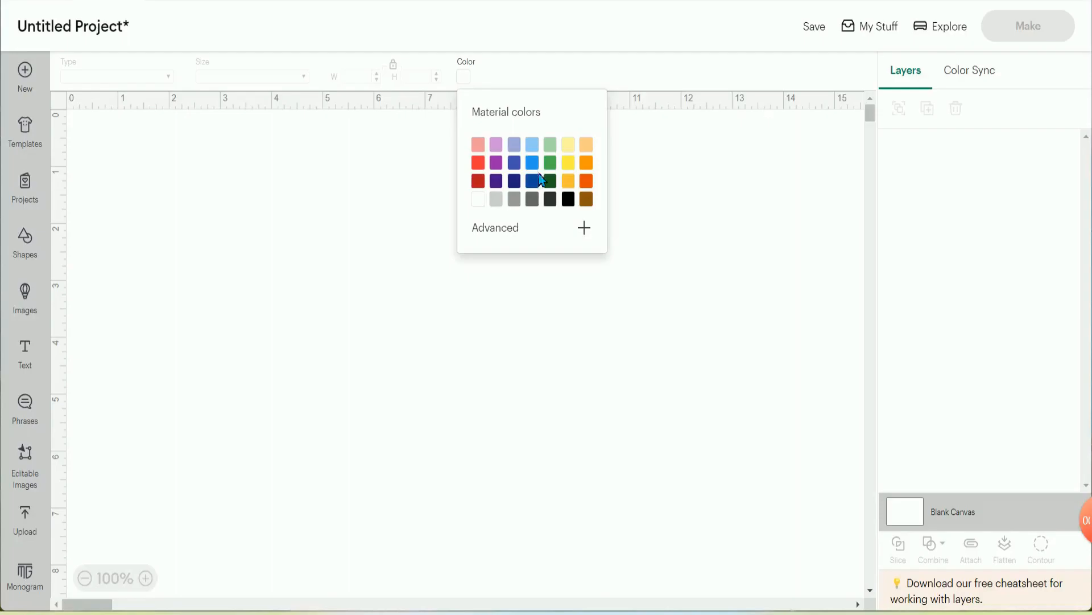
{"action": "left_click", "coordinate": [506, 228]}
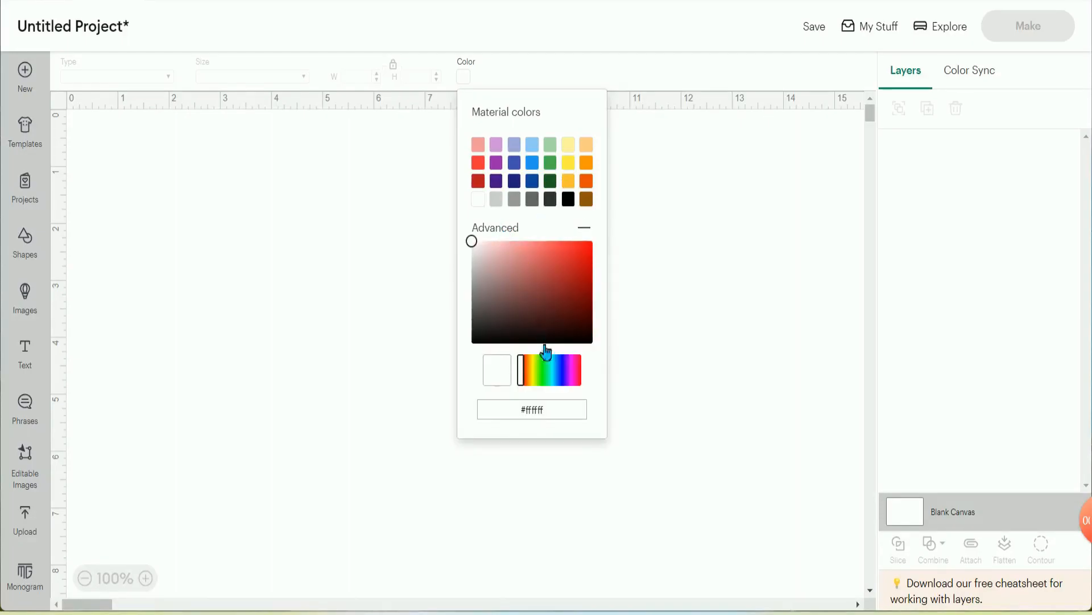
{"action": "left_click", "coordinate": [548, 375]}
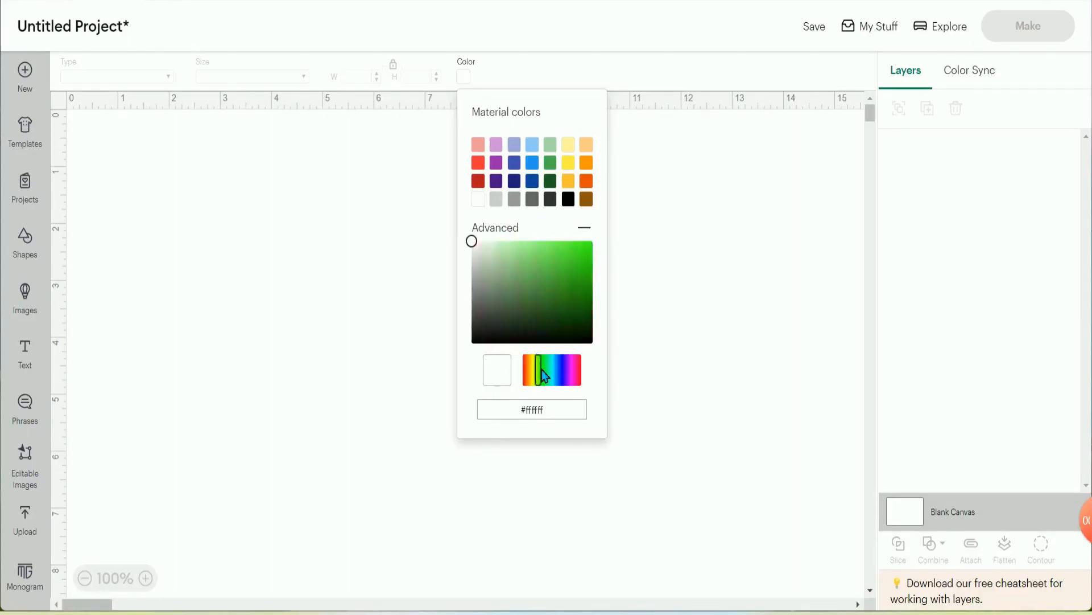
{"action": "left_click", "coordinate": [544, 373]}
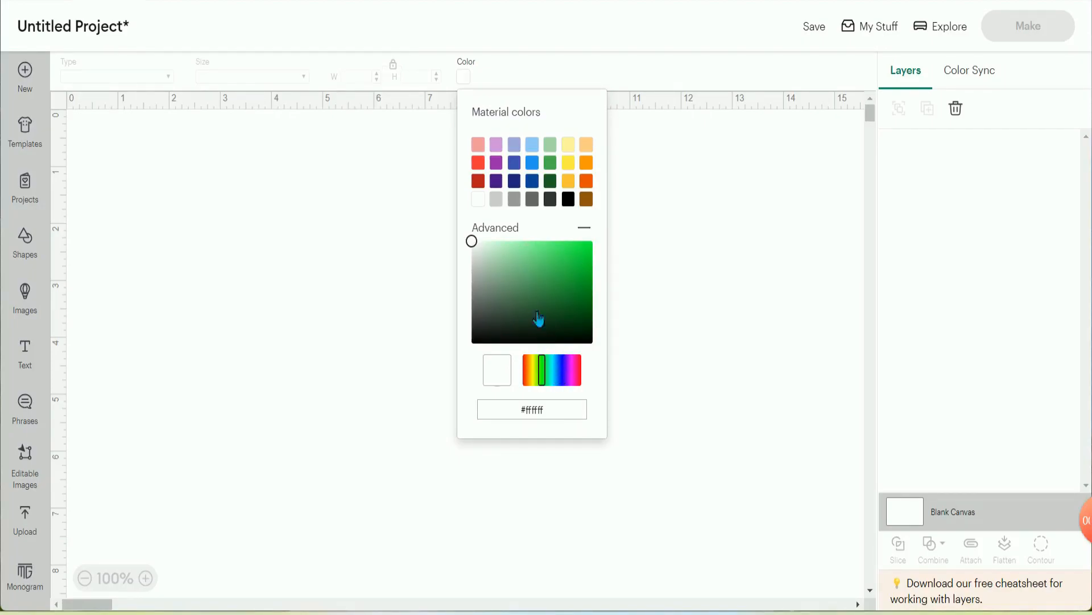
{"action": "left_click", "coordinate": [496, 243]}
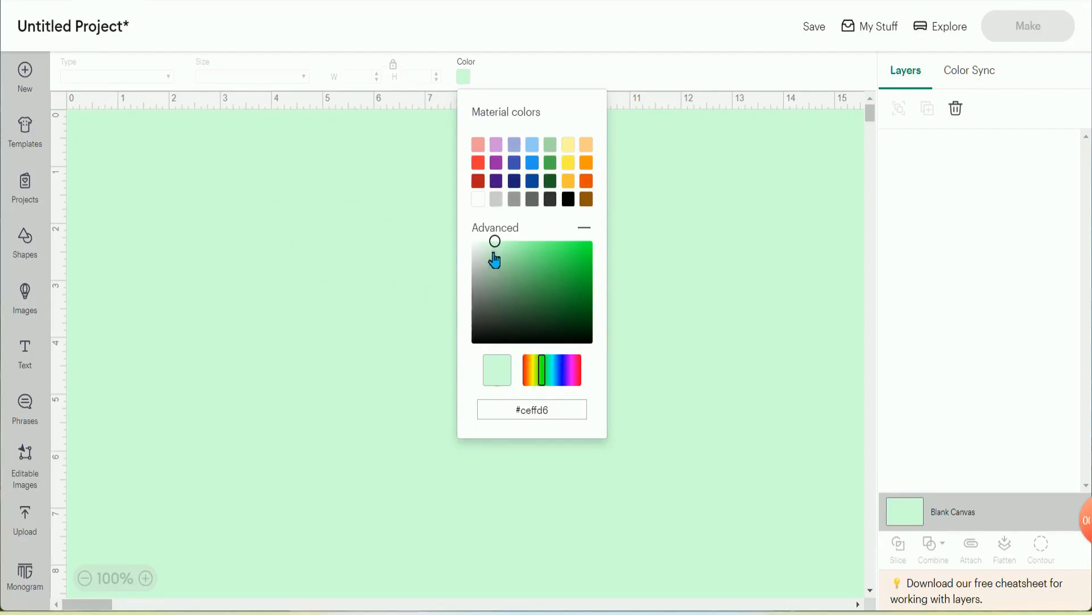
{"action": "left_click", "coordinate": [485, 240]}
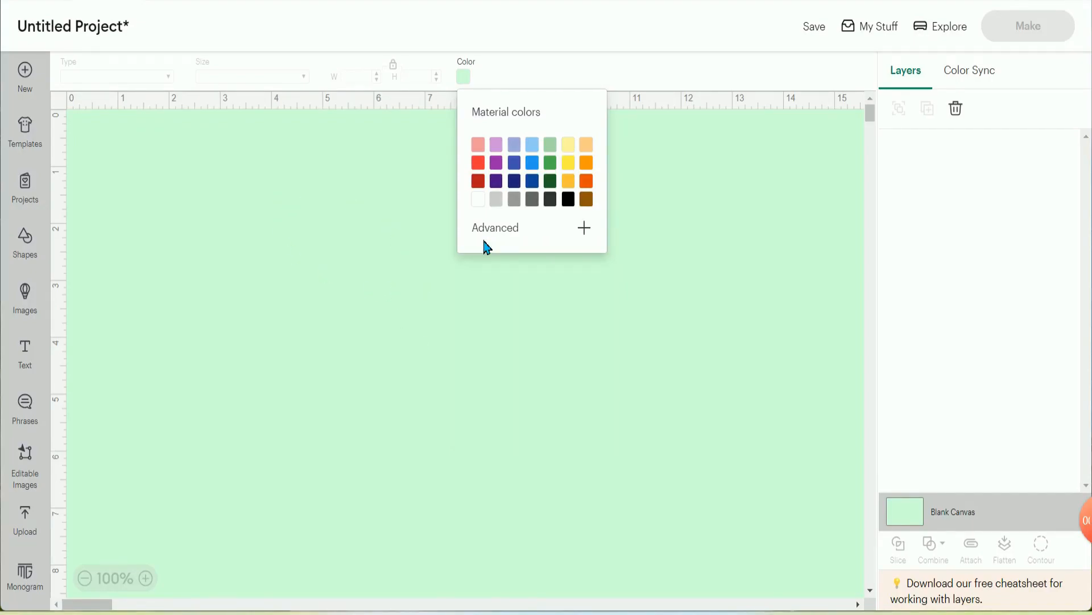
{"action": "left_click", "coordinate": [512, 232]}
{"action": "left_click_drag", "start_coordinate": [494, 247], "coordinate": [489, 252]}
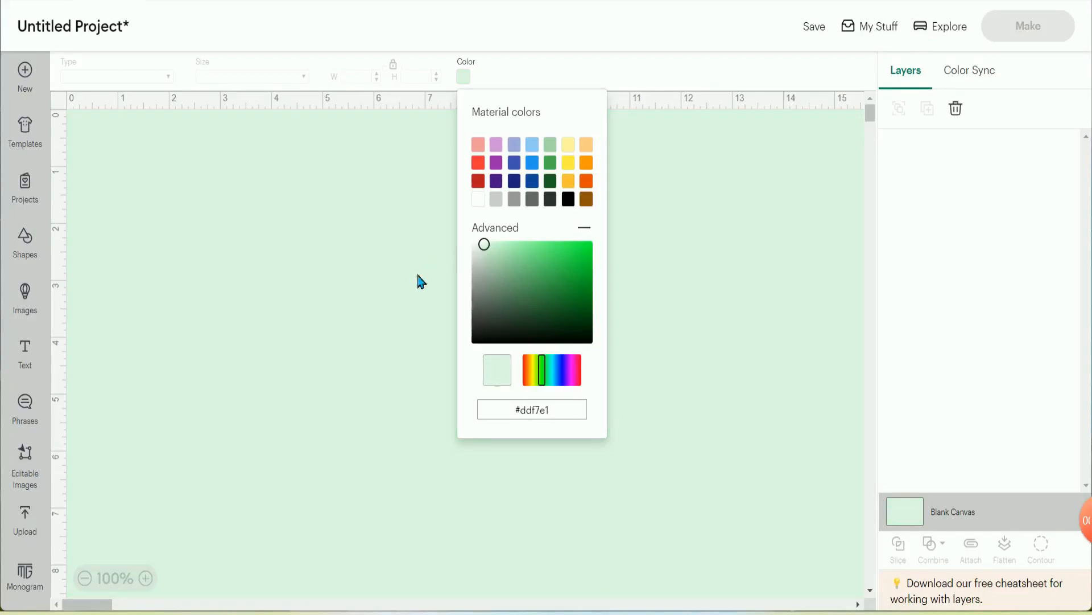
{"action": "left_click", "coordinate": [380, 314]}
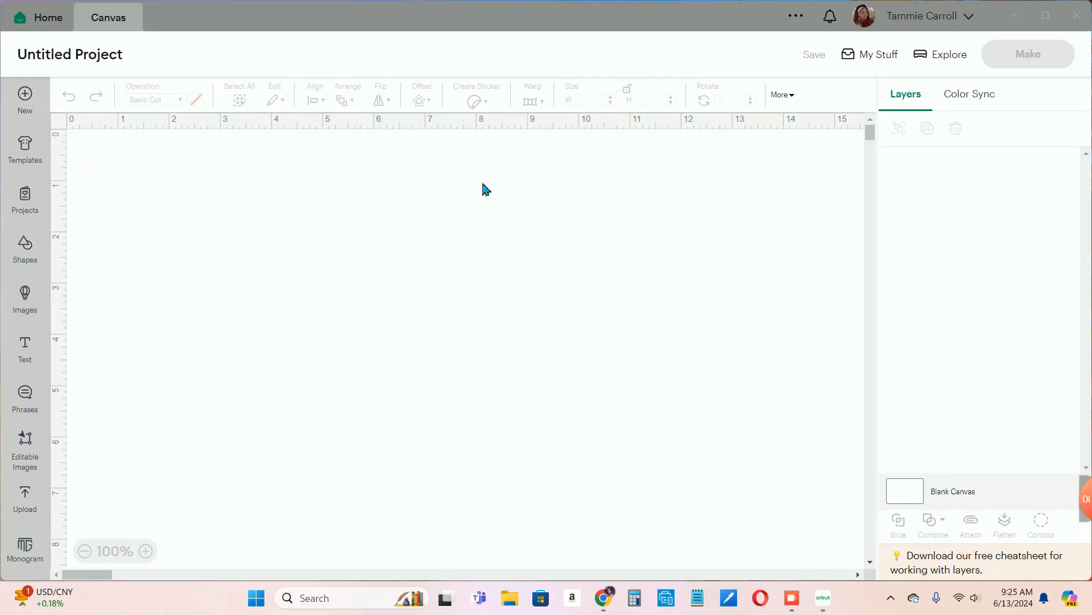
- View the template library and the collection of shared projects
{"action": "left_click", "coordinate": [29, 152]}
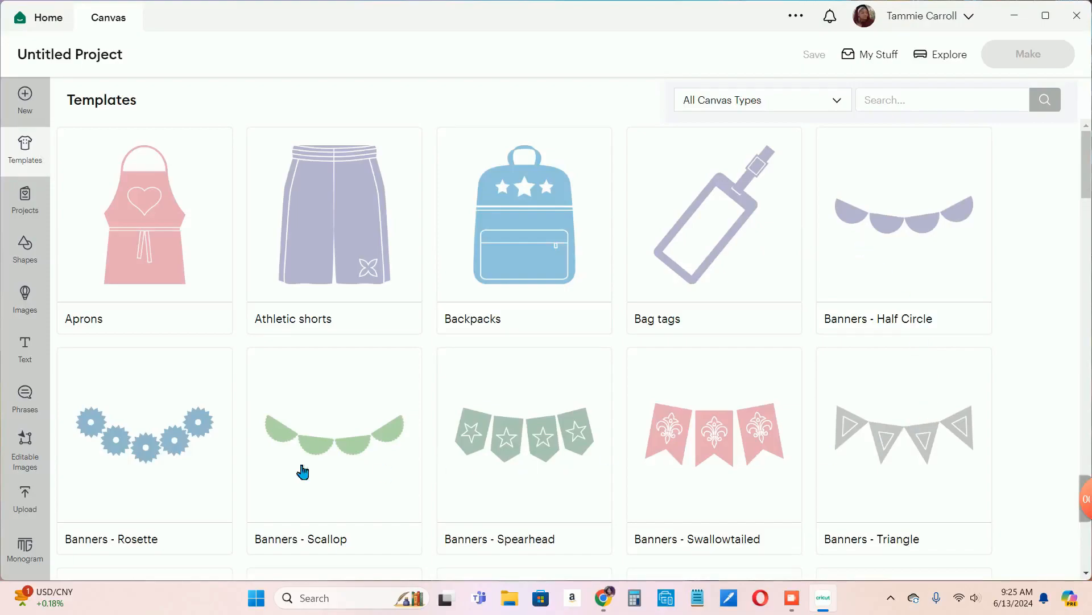
{"action": "left_click", "coordinate": [25, 204]}
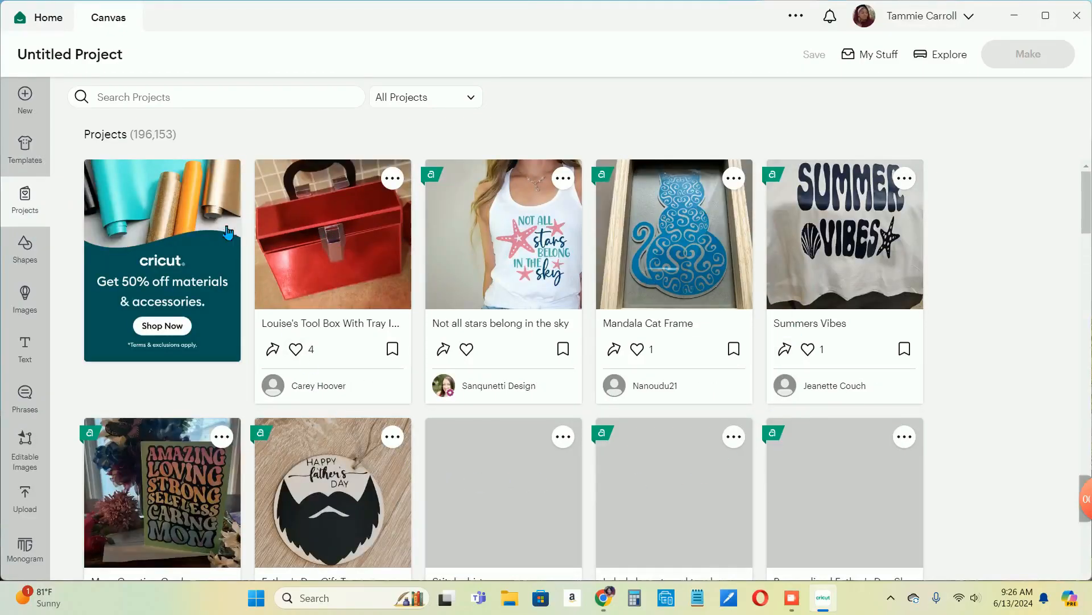
- Browse the free shapes and the shapes included with the subscription
{"action": "left_click", "coordinate": [26, 250]}
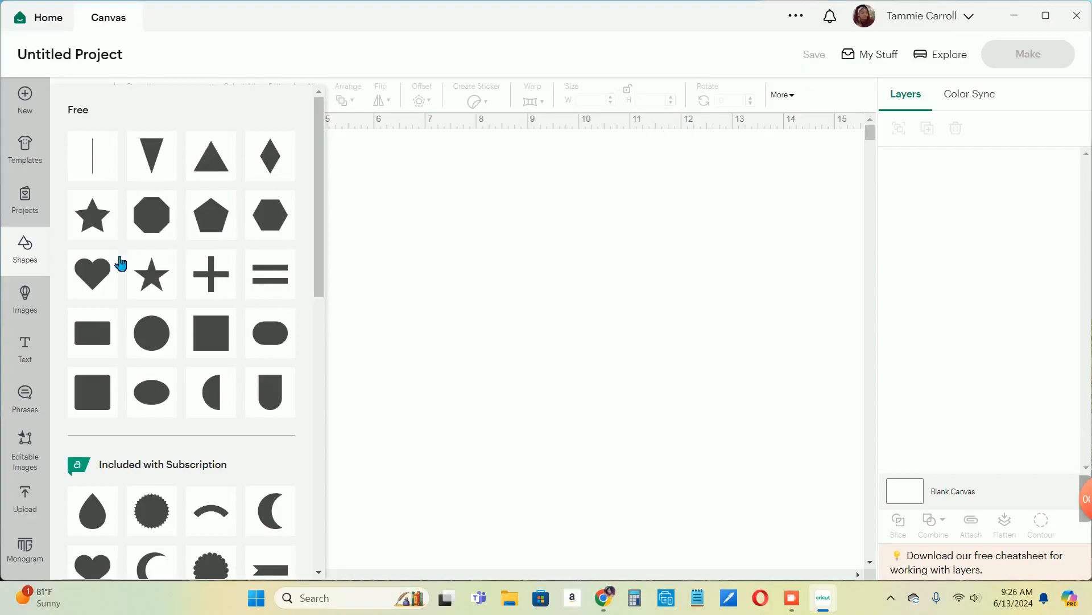
{"action": "scroll", "coordinate": [136, 317], "scroll_direction": "down", "scroll_amount": 3}
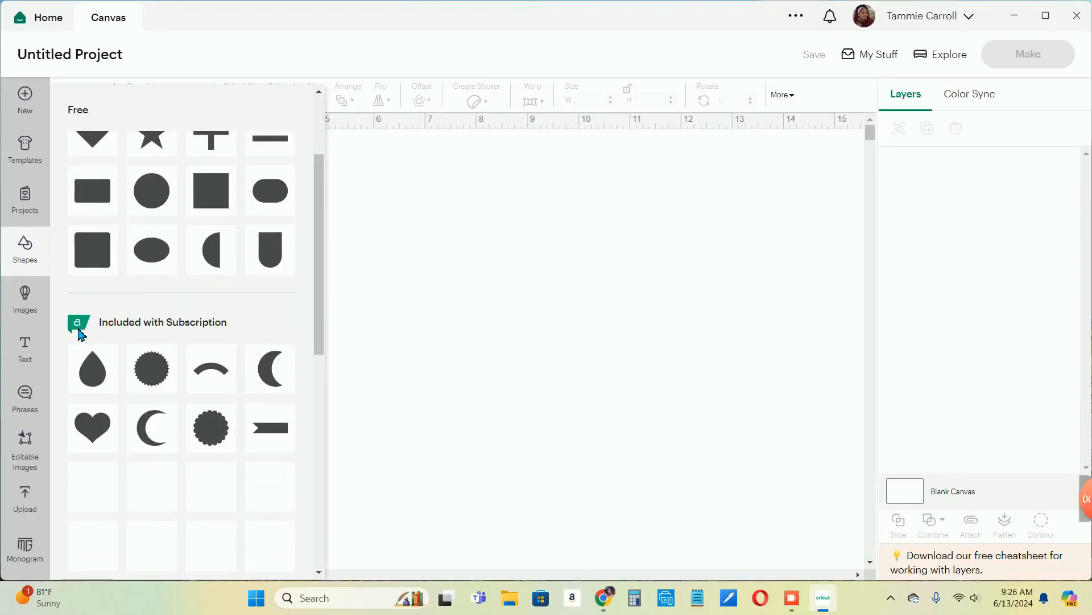
{"action": "scroll", "coordinate": [158, 352], "scroll_direction": "down", "scroll_amount": 3}
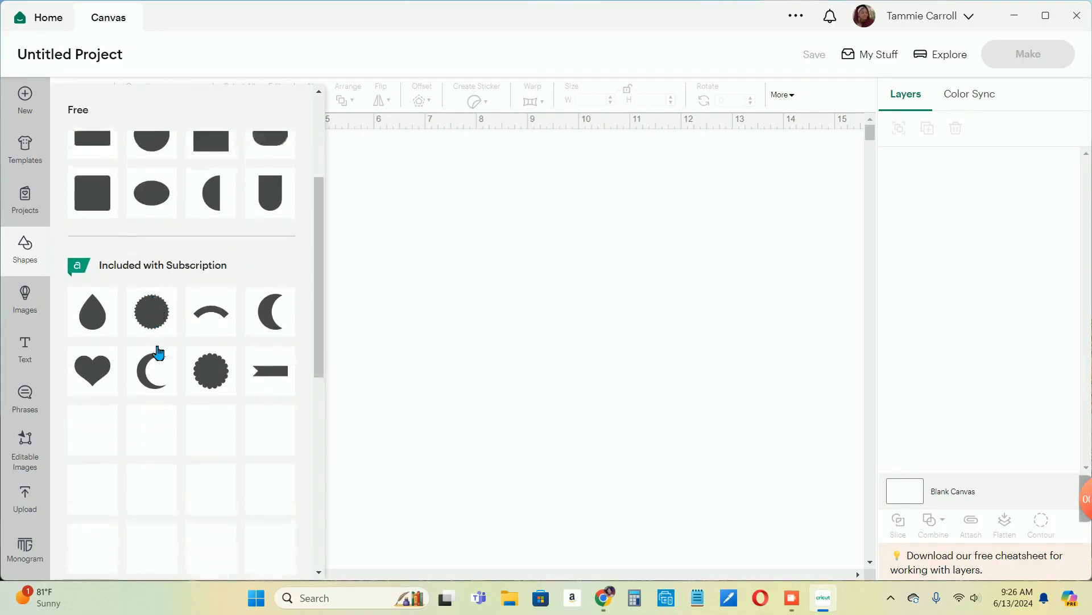
{"action": "scroll", "coordinate": [158, 352], "scroll_direction": "up", "scroll_amount": 3}
{"action": "scroll", "coordinate": [158, 352], "scroll_direction": "up", "scroll_amount": 2}
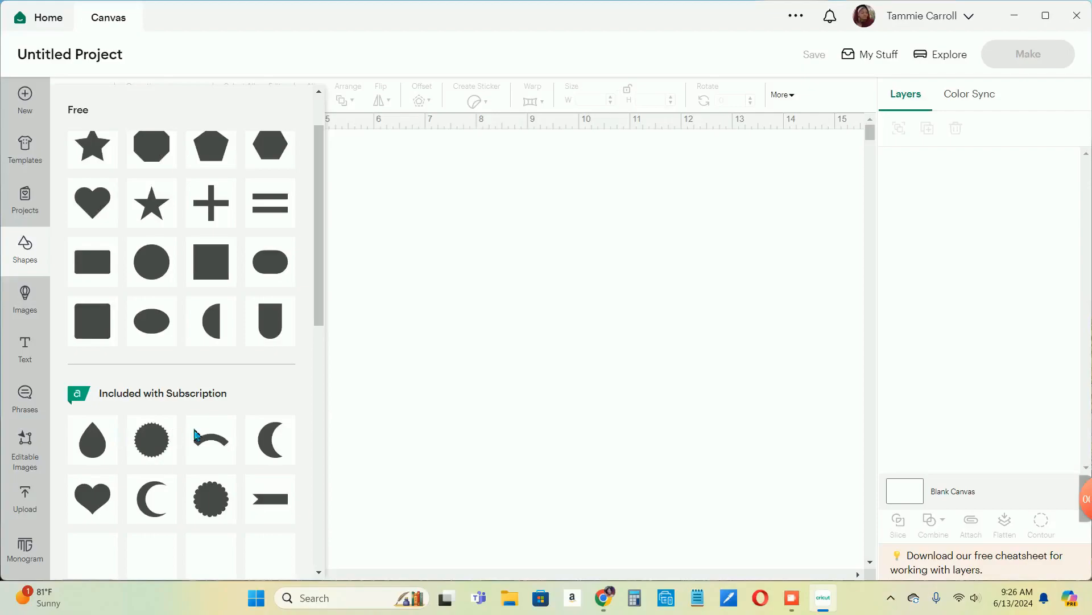
- View the image library's categories and add a default text object to the canvas
{"action": "left_click", "coordinate": [31, 299]}
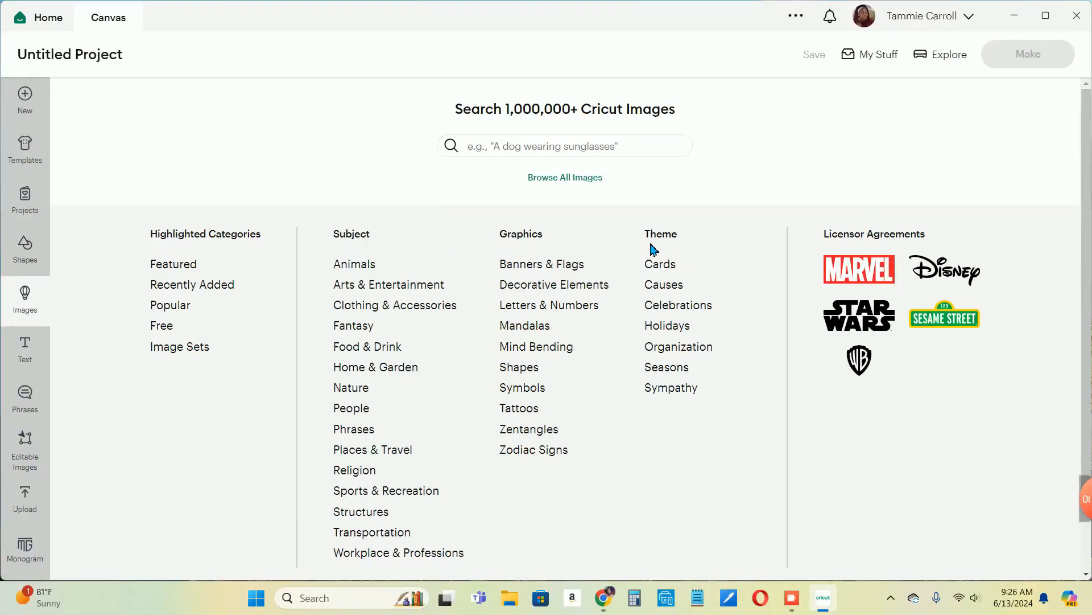
{"action": "left_click", "coordinate": [25, 349]}
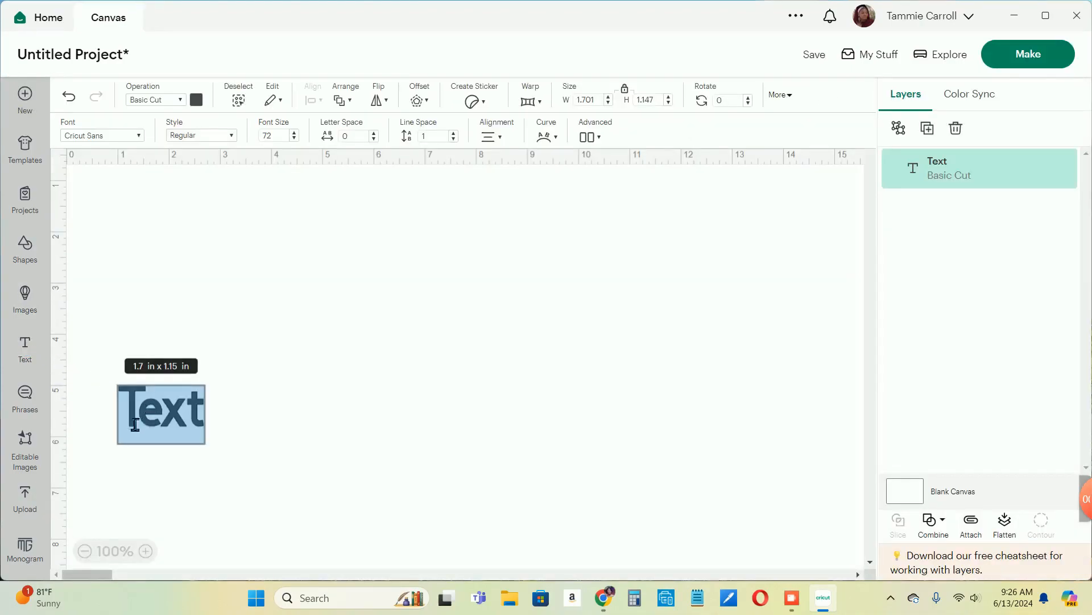
- Browse the phrases library and its filter options
{"action": "left_click", "coordinate": [29, 398]}
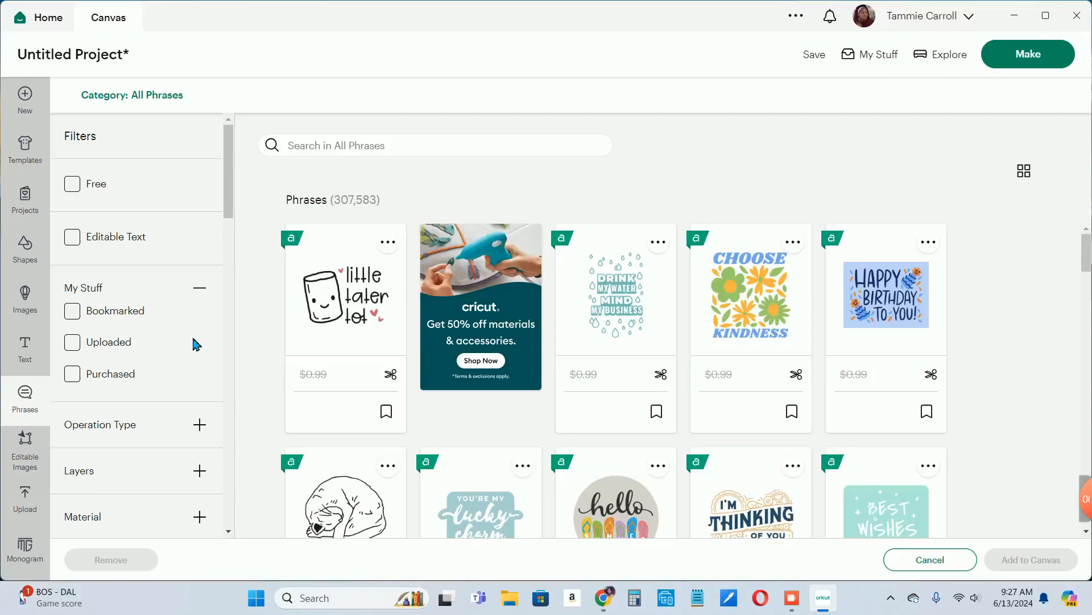
{"action": "scroll", "coordinate": [188, 352], "scroll_direction": "down", "scroll_amount": 1}
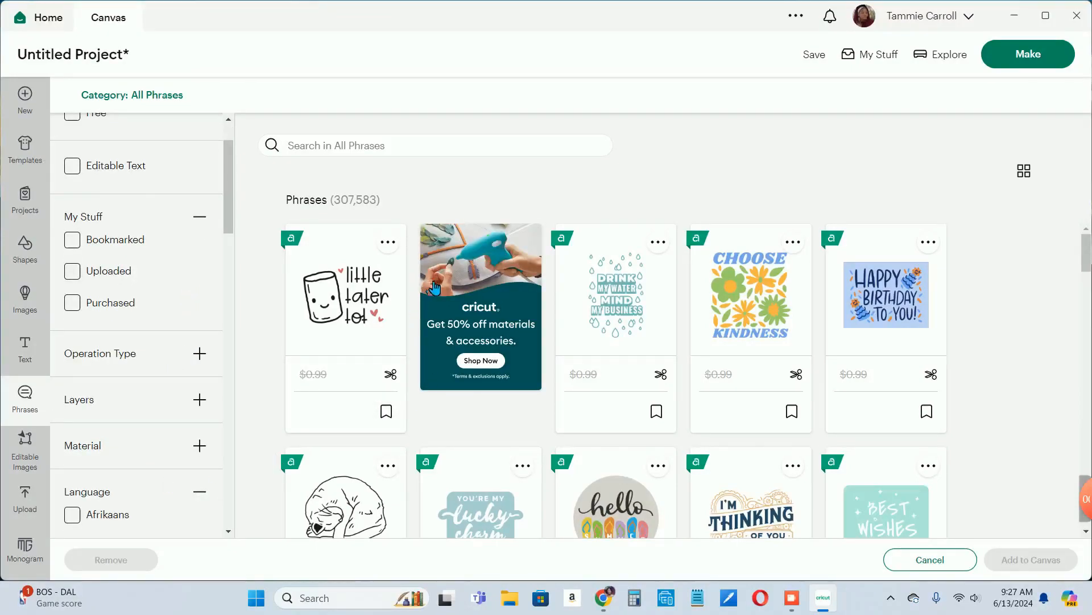
{"action": "scroll", "coordinate": [528, 300], "scroll_direction": "down", "scroll_amount": 5}
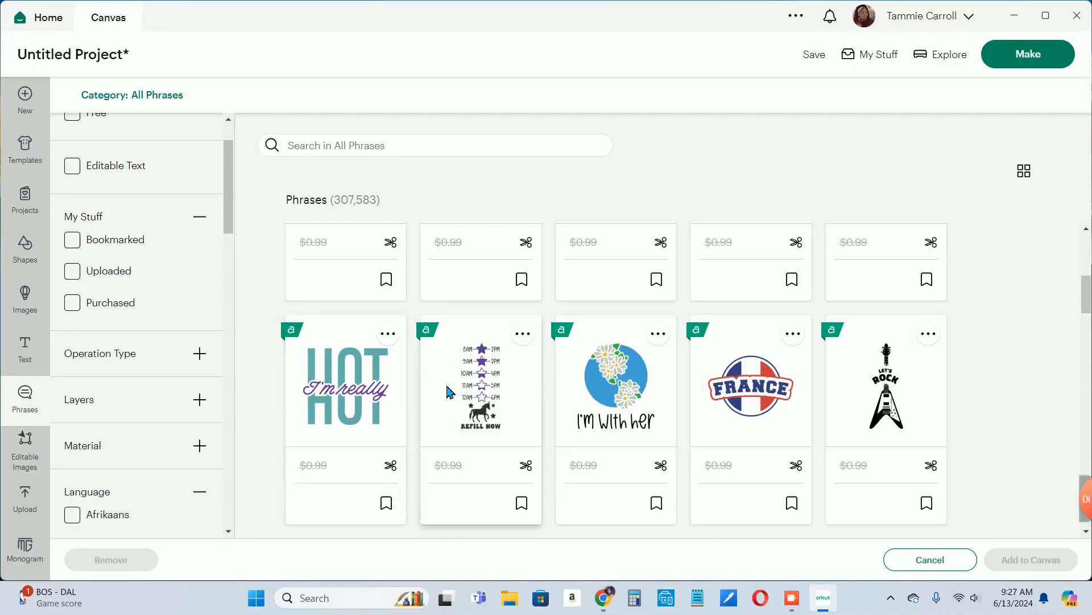
- Browse the editable images library for designs with customizable text
{"action": "left_click", "coordinate": [46, 454]}
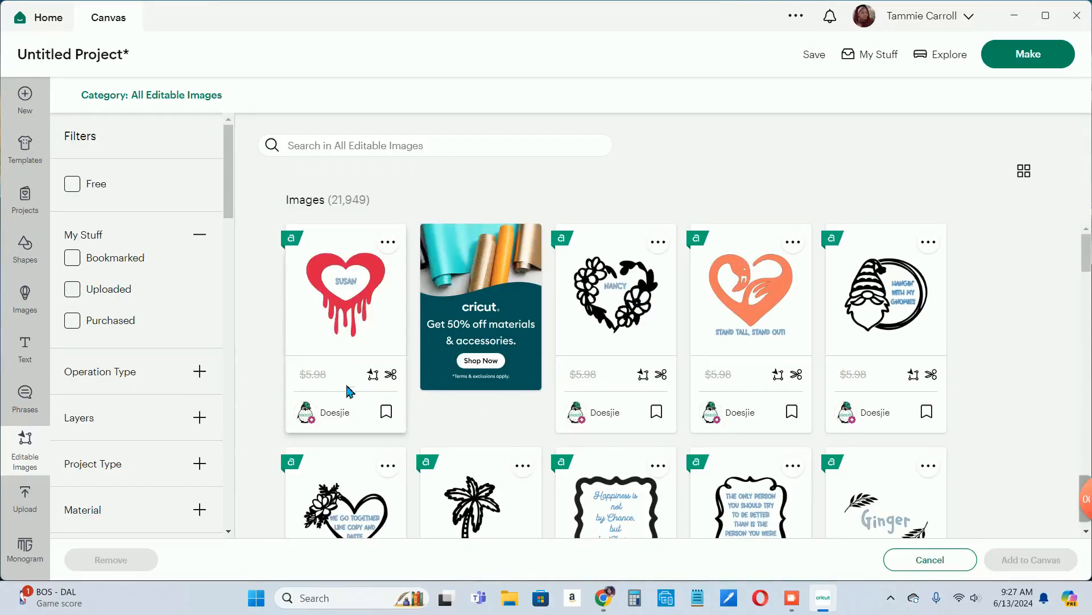
{"action": "scroll", "coordinate": [346, 390], "scroll_direction": "down", "scroll_amount": 1}
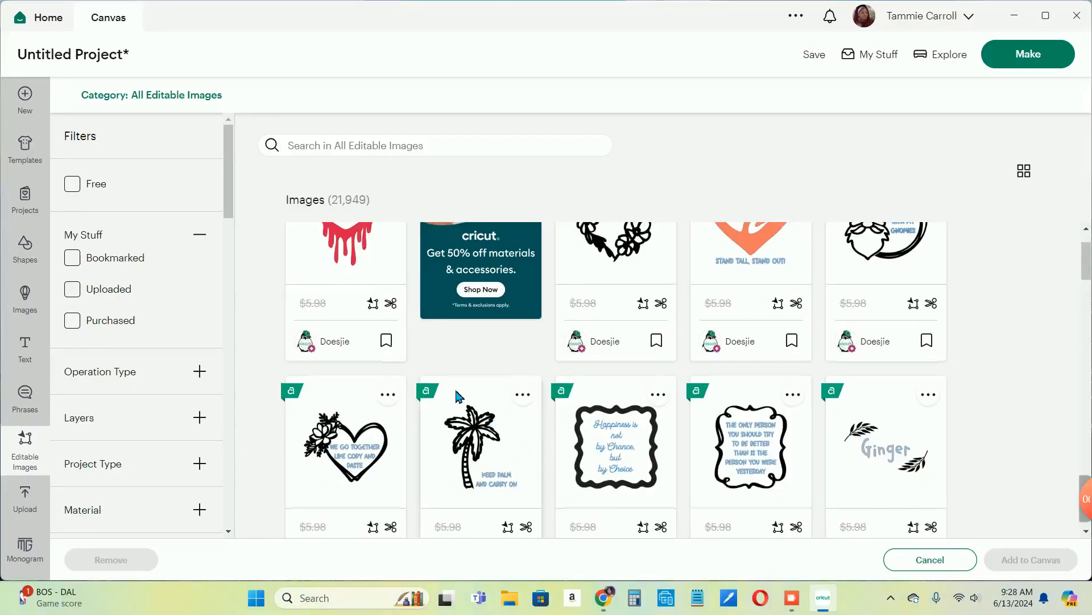
{"action": "scroll", "coordinate": [458, 396], "scroll_direction": "down", "scroll_amount": 4}
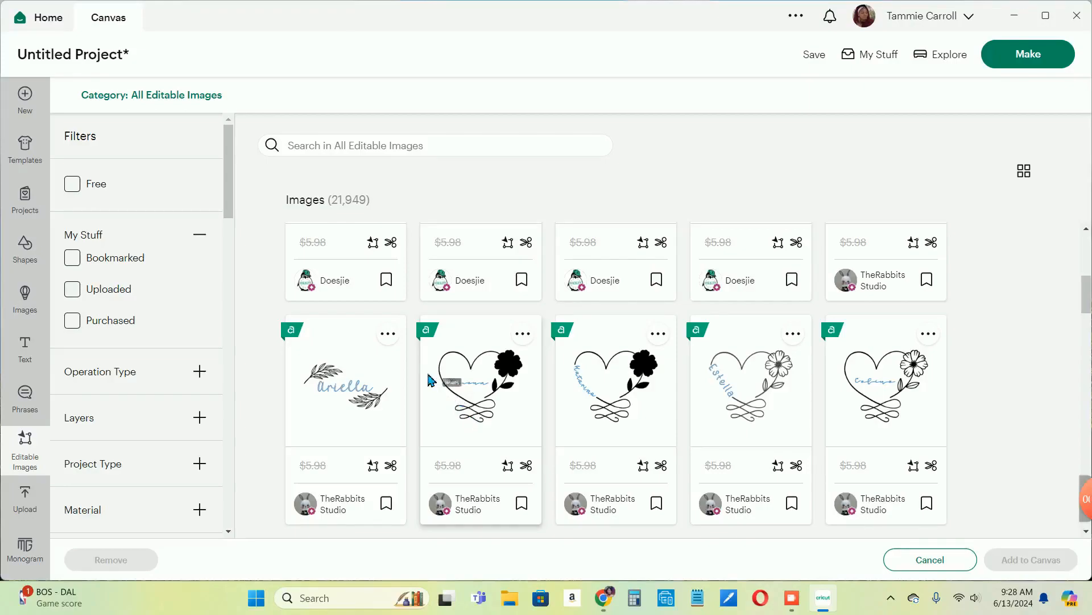
{"action": "scroll", "coordinate": [383, 353], "scroll_direction": "up", "scroll_amount": 3}
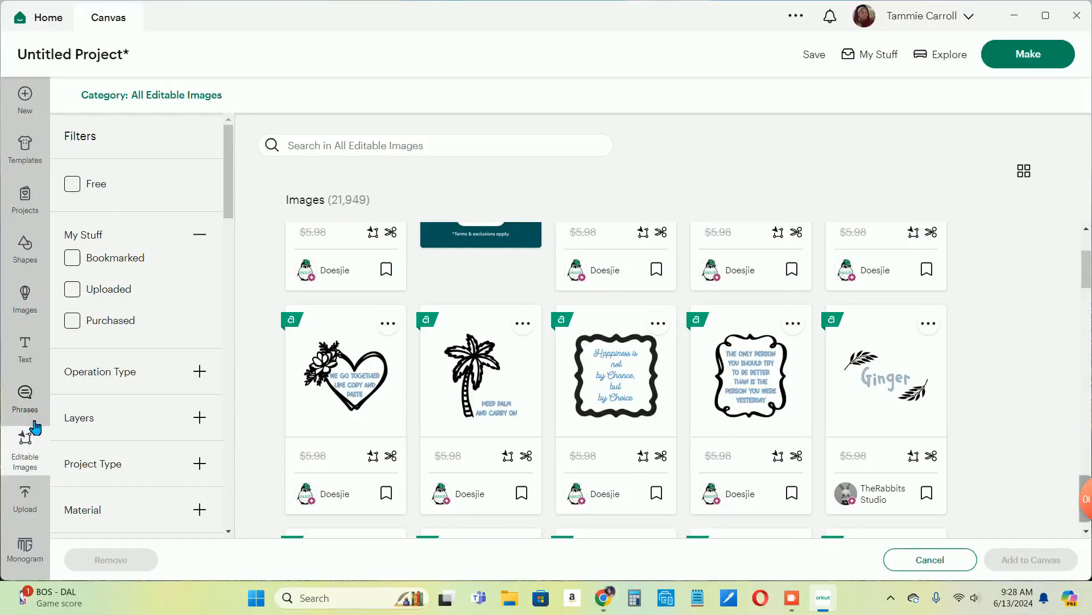
- Examine the image upload page and look through the recent uploads
{"action": "left_click", "coordinate": [25, 500]}
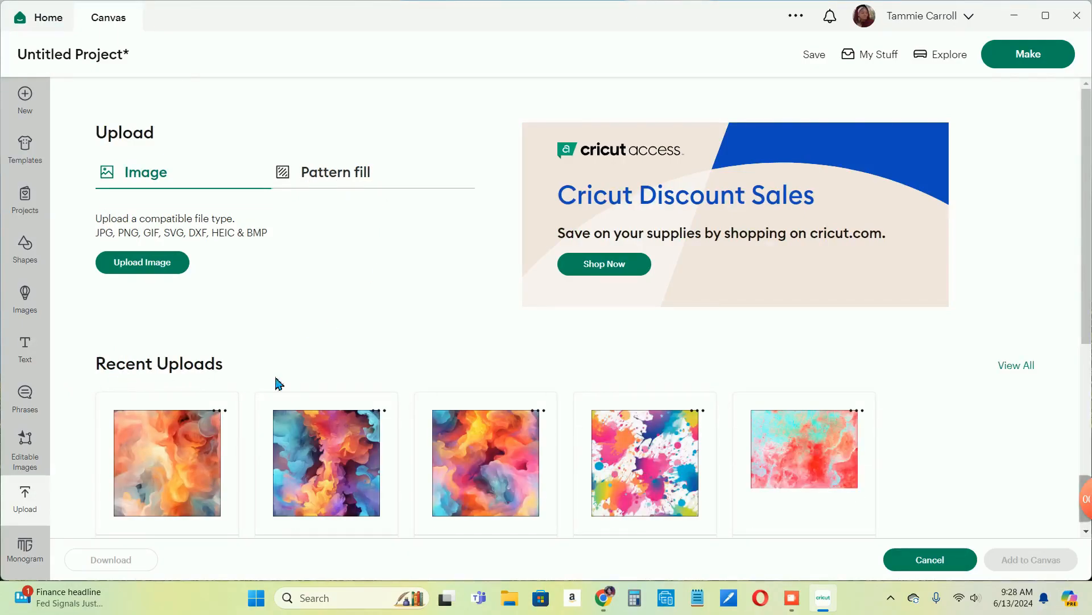
{"action": "scroll", "coordinate": [350, 380], "scroll_direction": "down", "scroll_amount": 3}
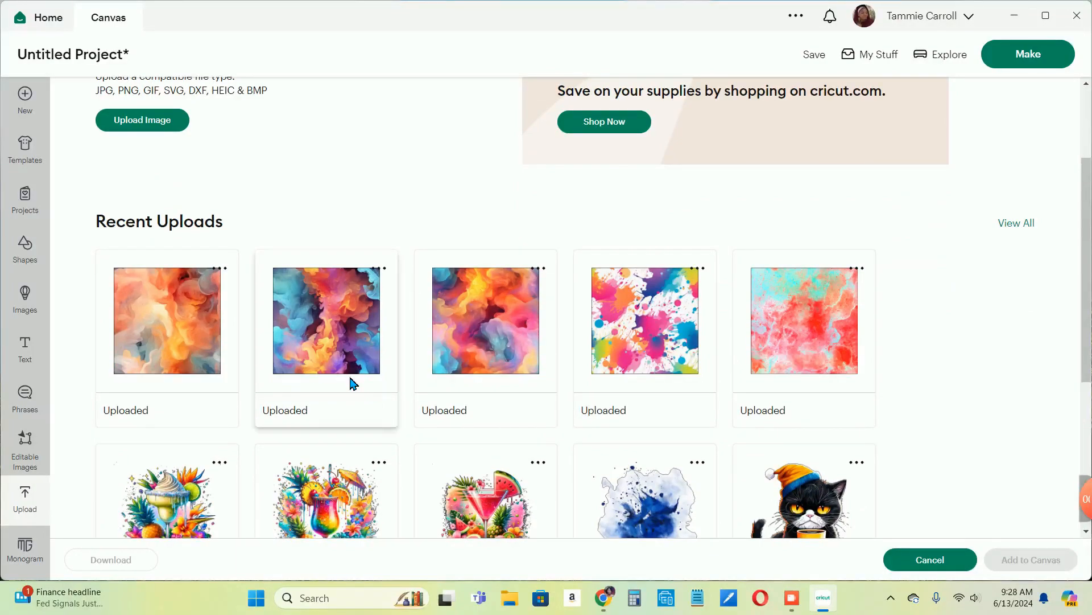
{"action": "scroll", "coordinate": [351, 380], "scroll_direction": "down", "scroll_amount": 2}
{"action": "scroll", "coordinate": [349, 380], "scroll_direction": "down", "scroll_amount": 2}
{"action": "scroll", "coordinate": [349, 375], "scroll_direction": "up", "scroll_amount": 10}
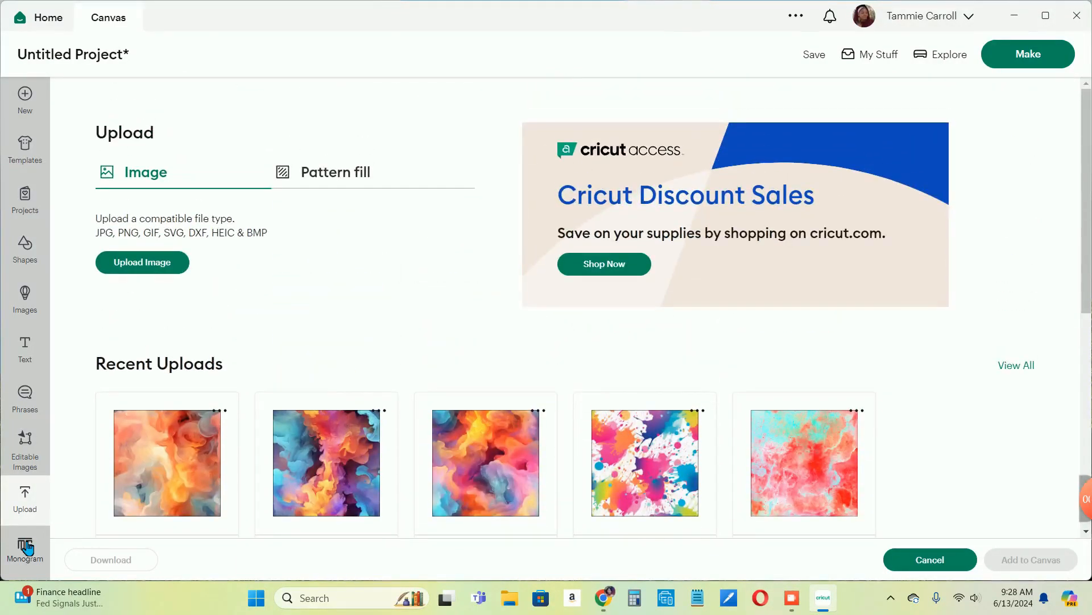
- Examine the Monogram Maker's classic text styles, comparing Modern, Handwritten and Vintage
{"action": "left_click", "coordinate": [25, 548]}
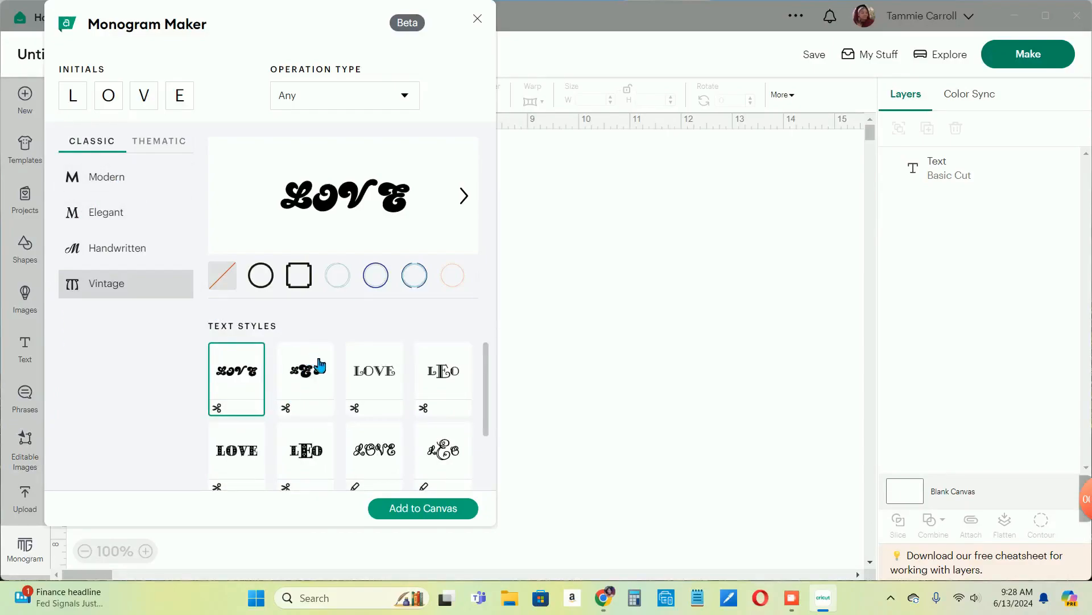
{"action": "scroll", "coordinate": [321, 367], "scroll_direction": "down", "scroll_amount": 2}
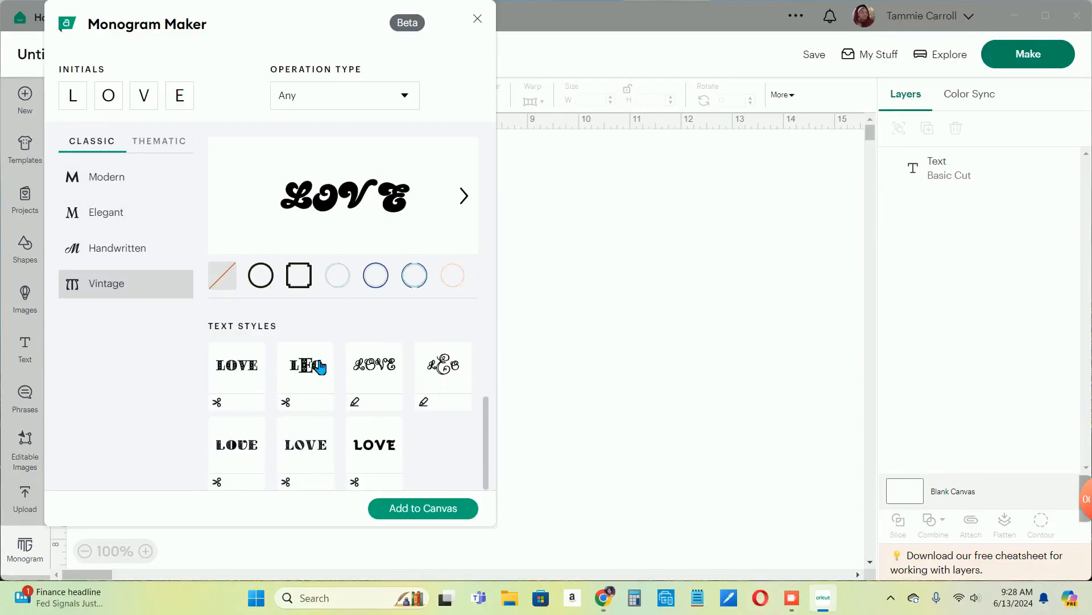
{"action": "left_click", "coordinate": [103, 176]}
{"action": "left_click", "coordinate": [110, 249]}
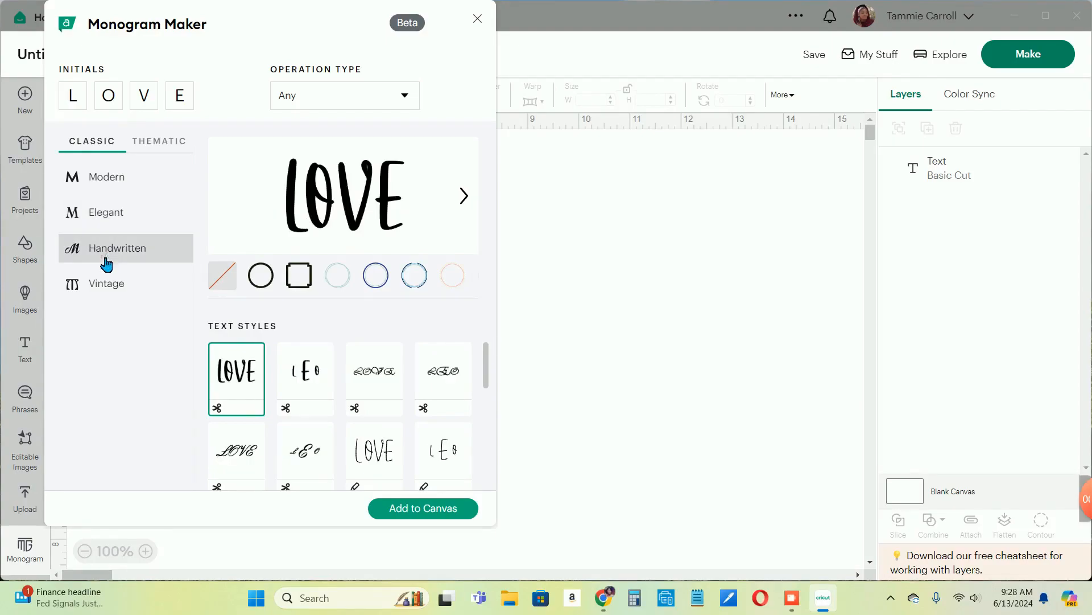
{"action": "left_click", "coordinate": [109, 287]}
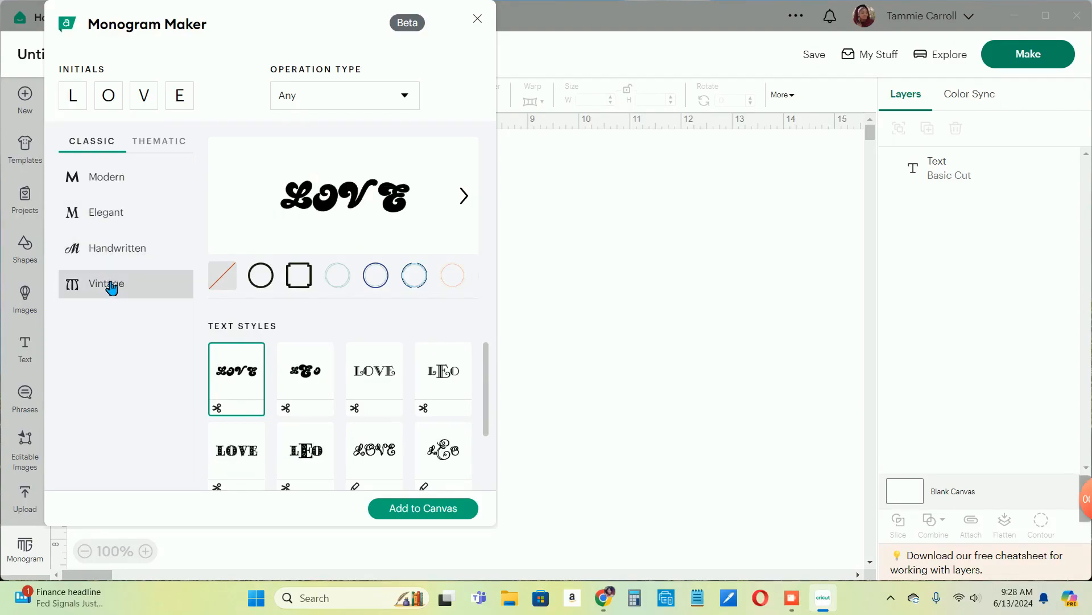
- Look through the Monogram Maker's thematic frame styles, starting with the Botanical frames
{"action": "left_click", "coordinate": [161, 144]}
{"action": "scroll", "coordinate": [353, 381], "scroll_direction": "down", "scroll_amount": 3}
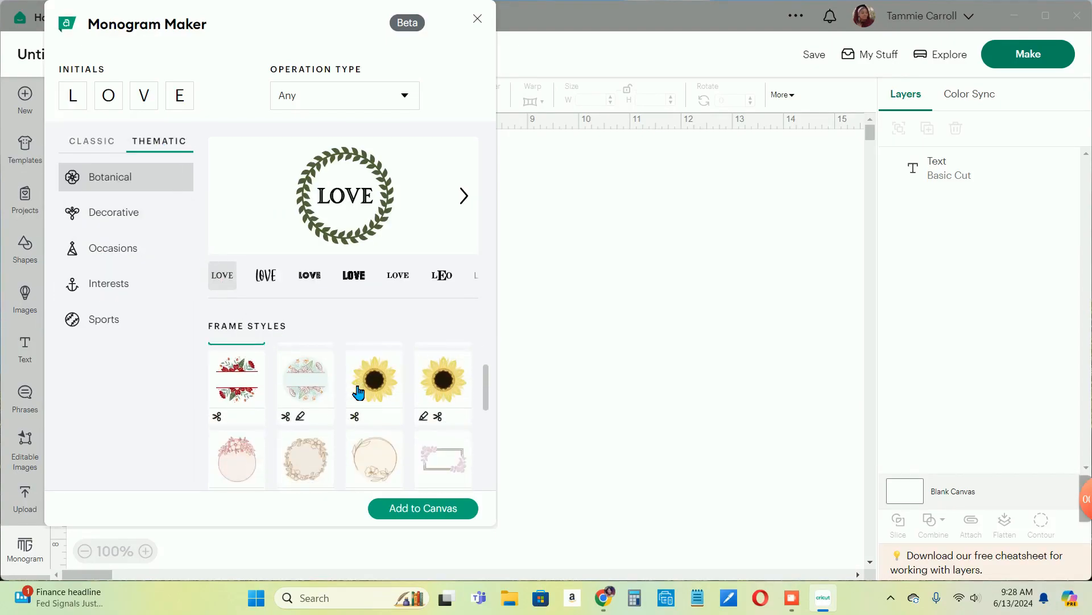
{"action": "scroll", "coordinate": [358, 391], "scroll_direction": "down", "scroll_amount": 5}
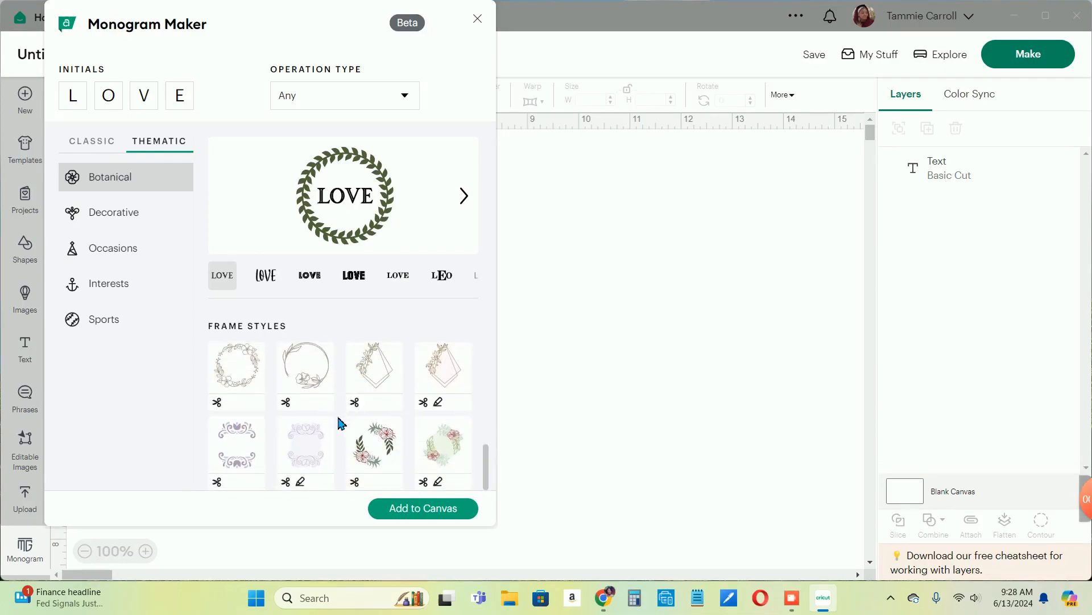
{"action": "scroll", "coordinate": [342, 420], "scroll_direction": "up", "scroll_amount": 3}
{"action": "scroll", "coordinate": [340, 422], "scroll_direction": "up", "scroll_amount": 1}
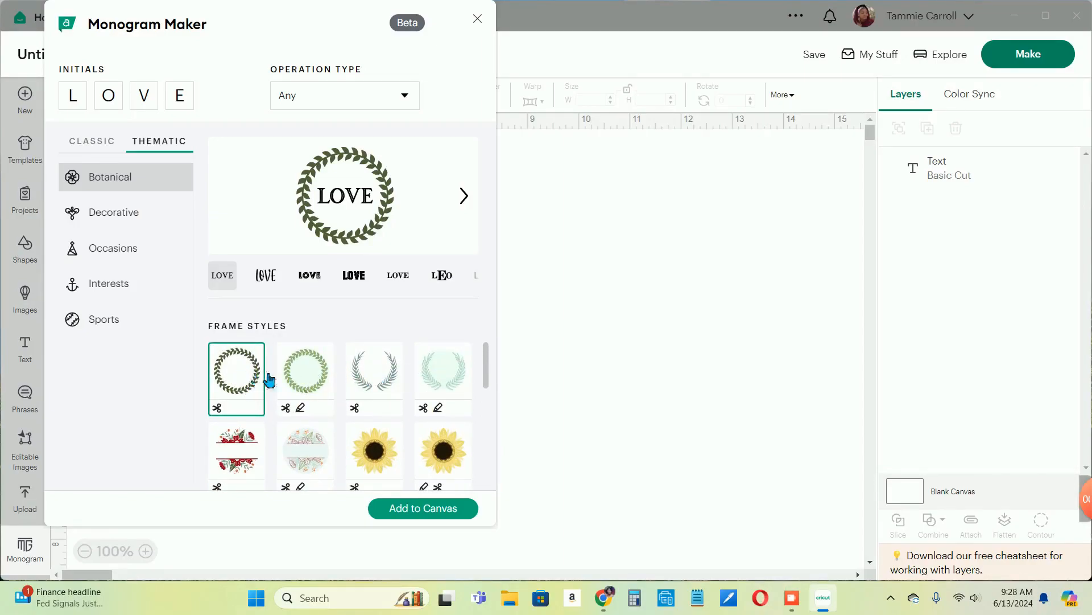
{"action": "left_click", "coordinate": [110, 228]}
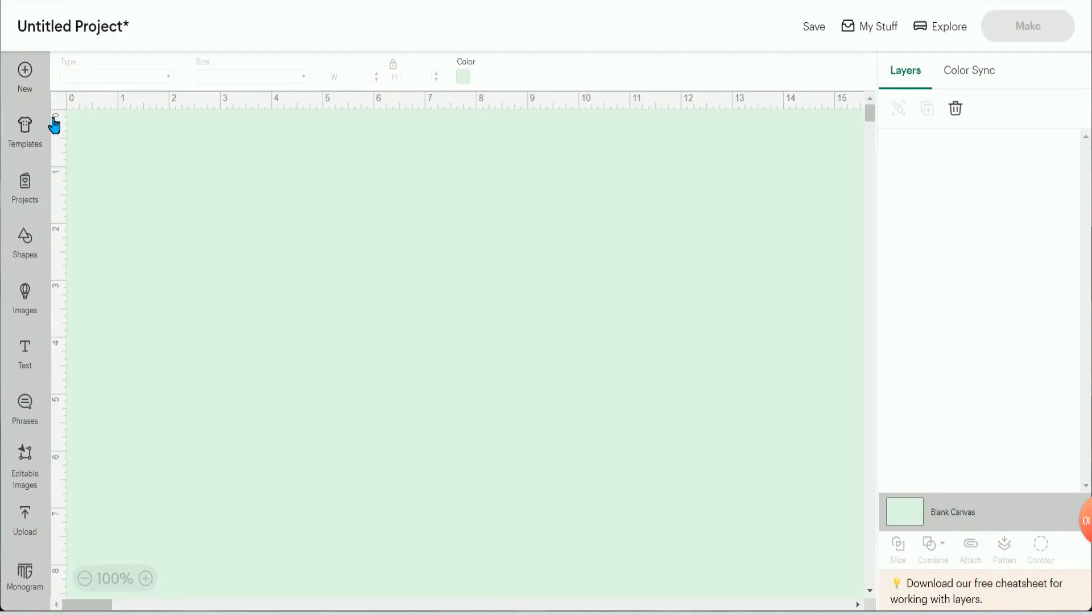
- Browse the shapes library, comparing the free shapes with those included with a subscription
{"action": "left_click", "coordinate": [29, 246]}
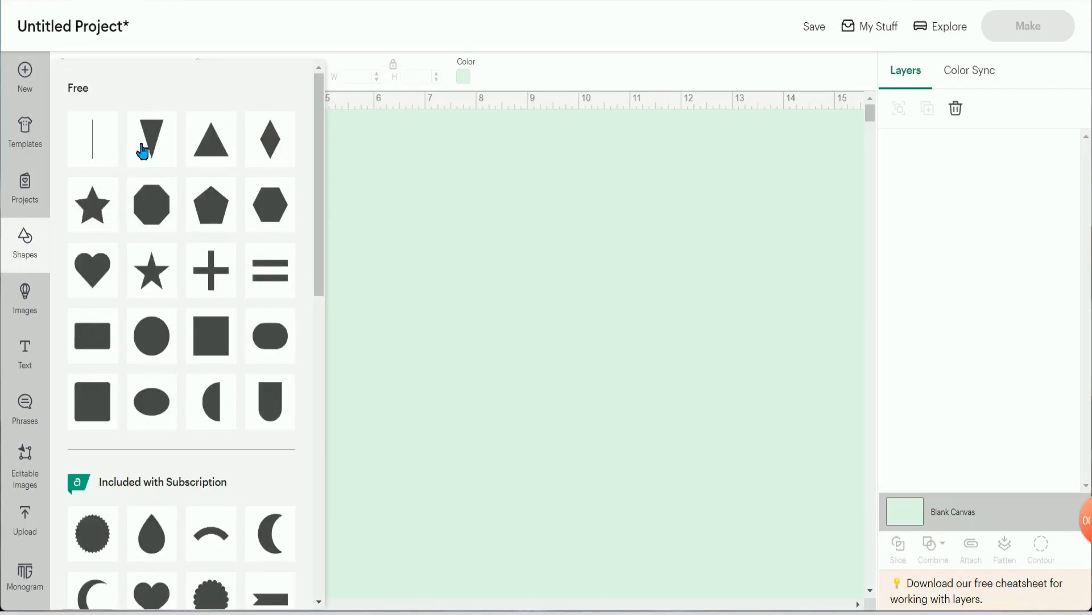
{"action": "scroll", "coordinate": [152, 254], "scroll_direction": "down", "scroll_amount": 4}
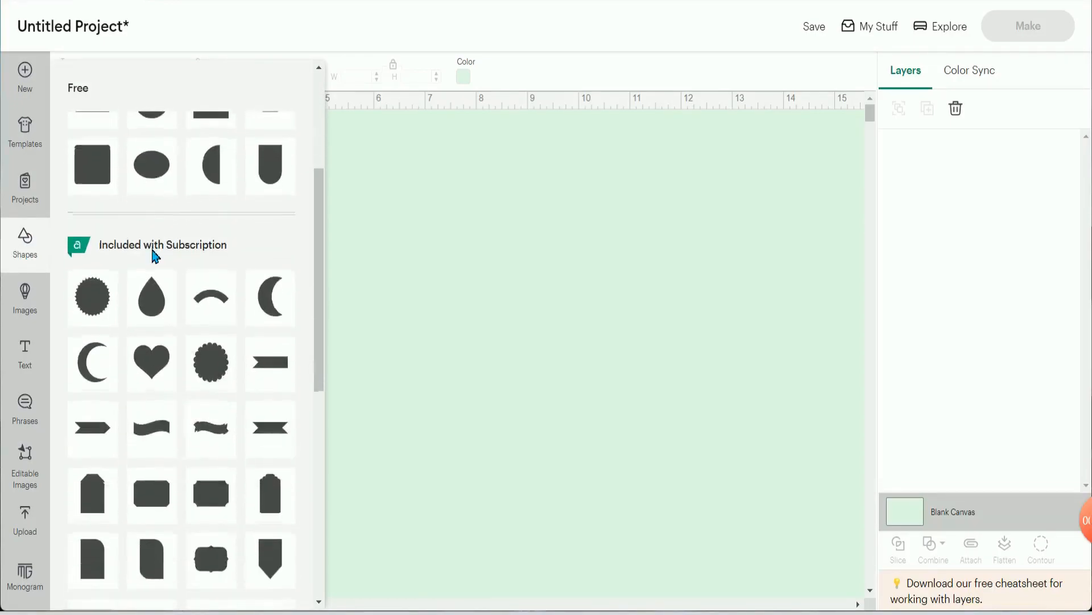
{"action": "scroll", "coordinate": [154, 228], "scroll_direction": "up", "scroll_amount": 3}
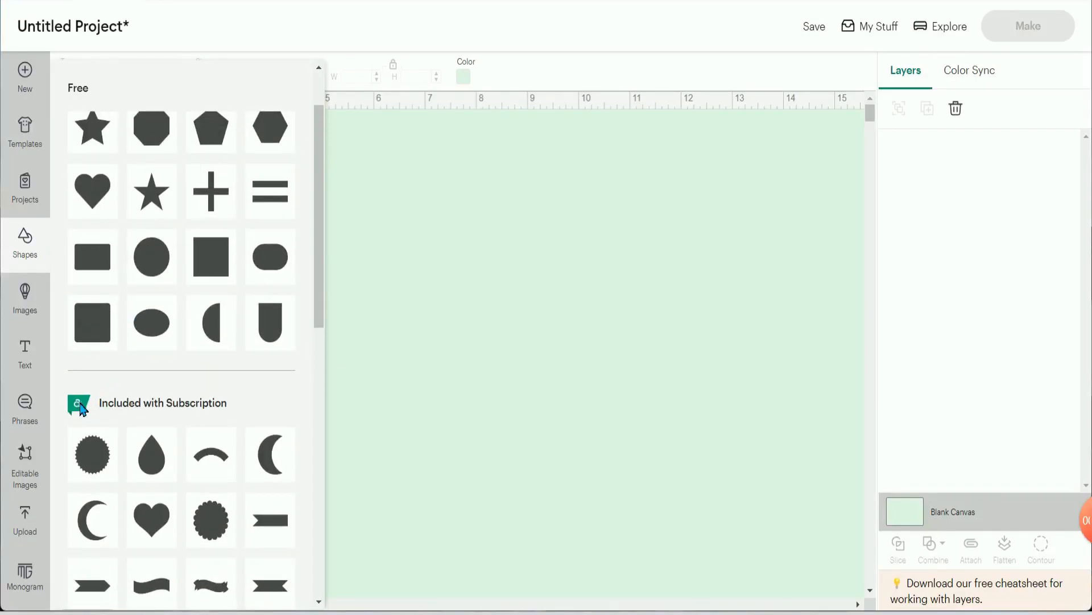
{"action": "scroll", "coordinate": [161, 452], "scroll_direction": "down", "scroll_amount": 1}
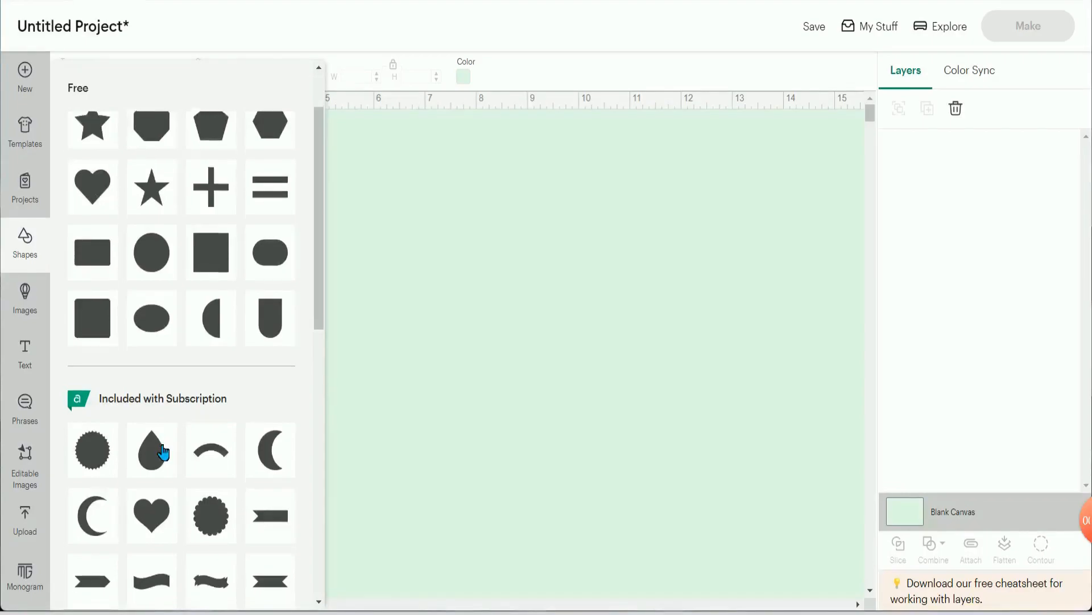
{"action": "scroll", "coordinate": [161, 453], "scroll_direction": "down", "scroll_amount": 7}
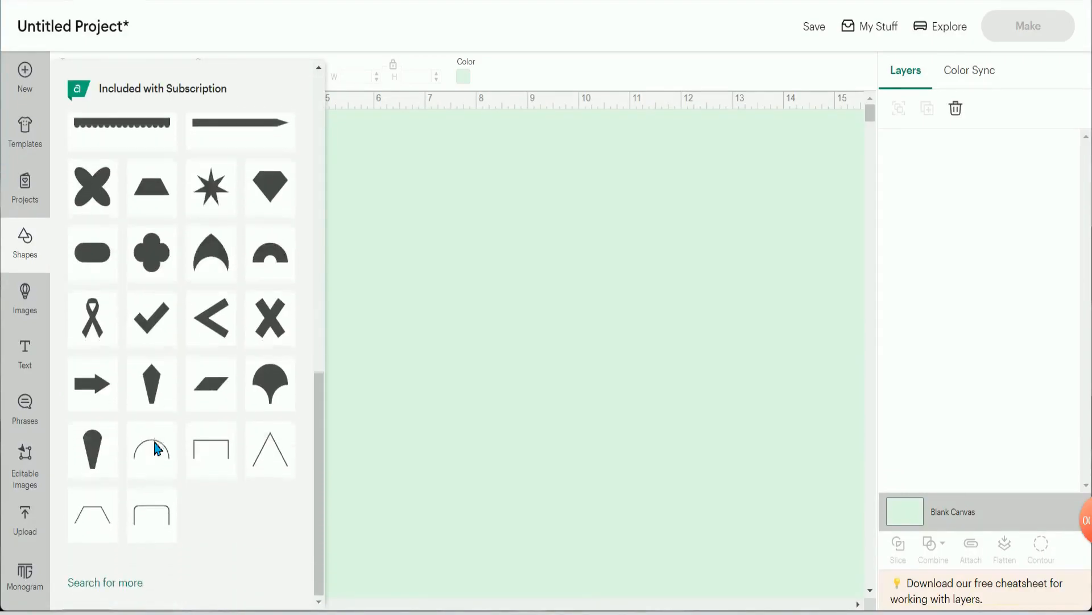
{"action": "scroll", "coordinate": [157, 450], "scroll_direction": "up", "scroll_amount": 10}
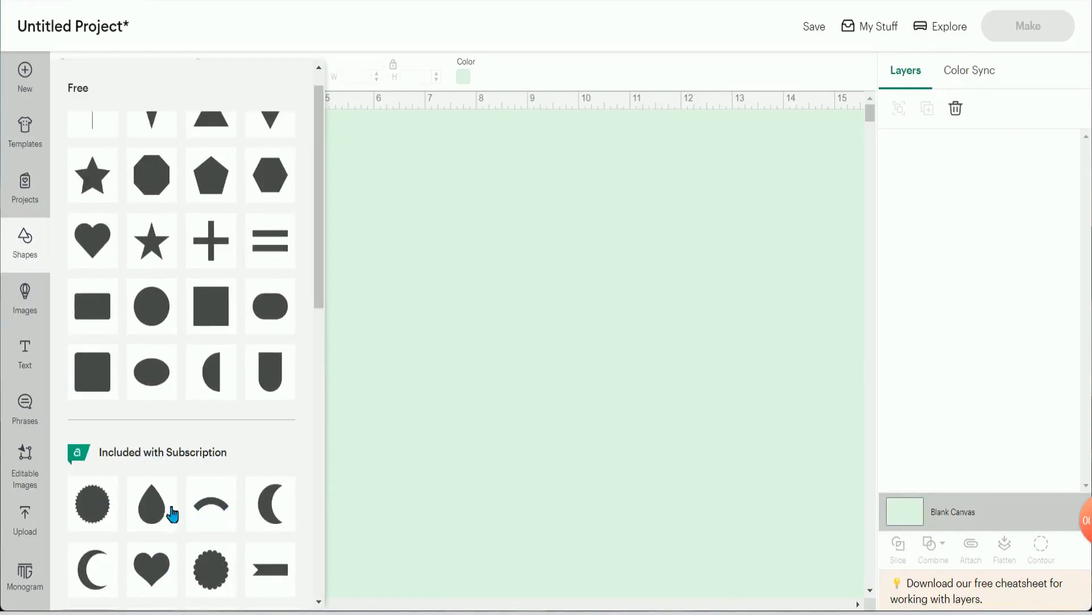
- Add the free heart shape to the canvas and move it to about 1.5 inches across and down
{"action": "scroll", "coordinate": [161, 392], "scroll_direction": "up", "scroll_amount": 1}
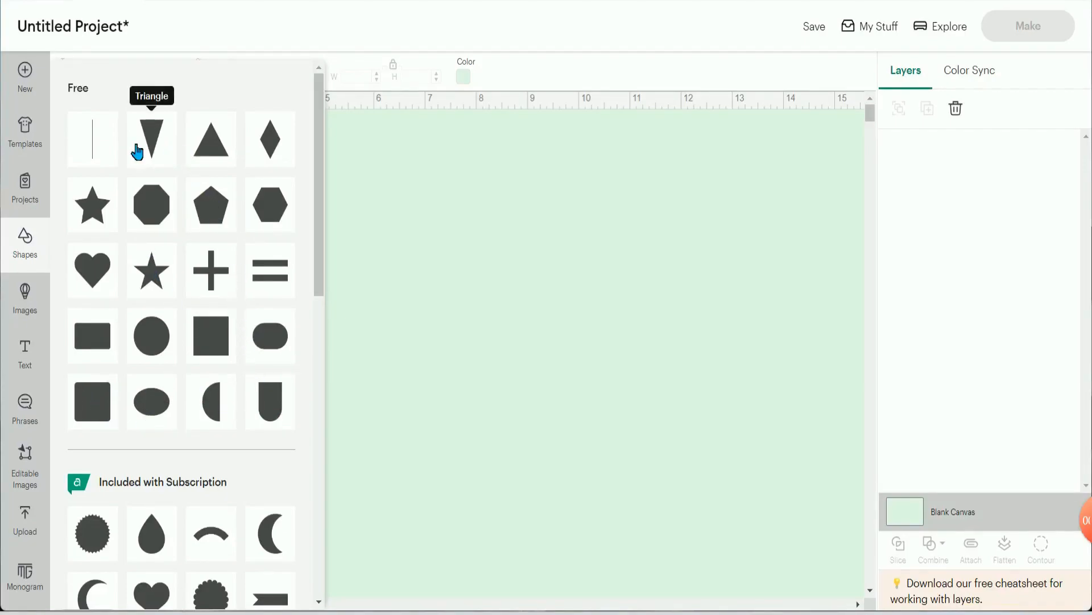
{"action": "left_click", "coordinate": [99, 267]}
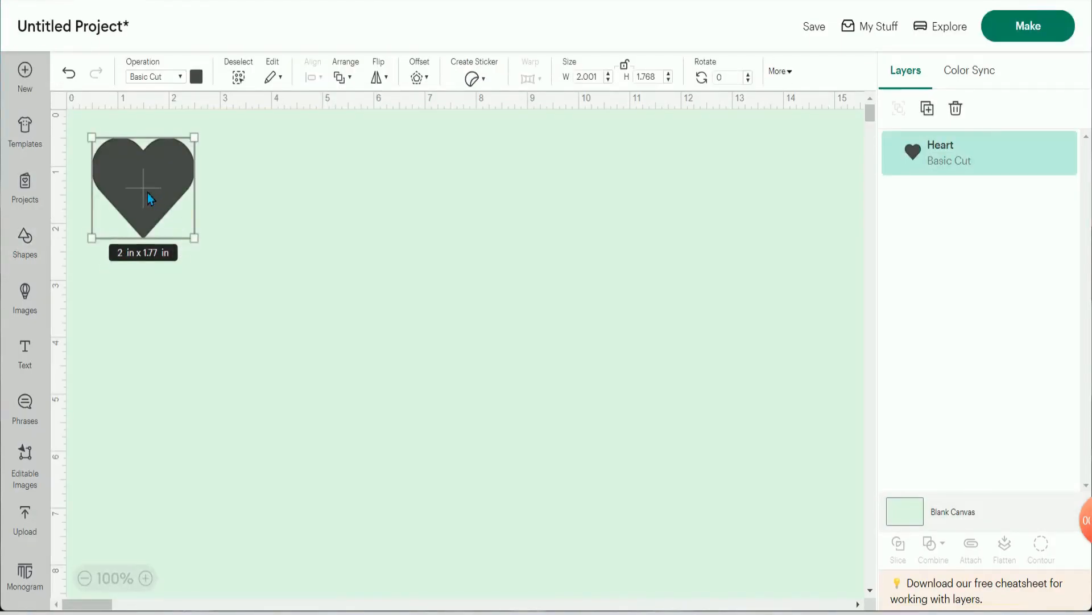
{"action": "left_click_drag", "start_coordinate": [148, 192], "coordinate": [202, 252]}
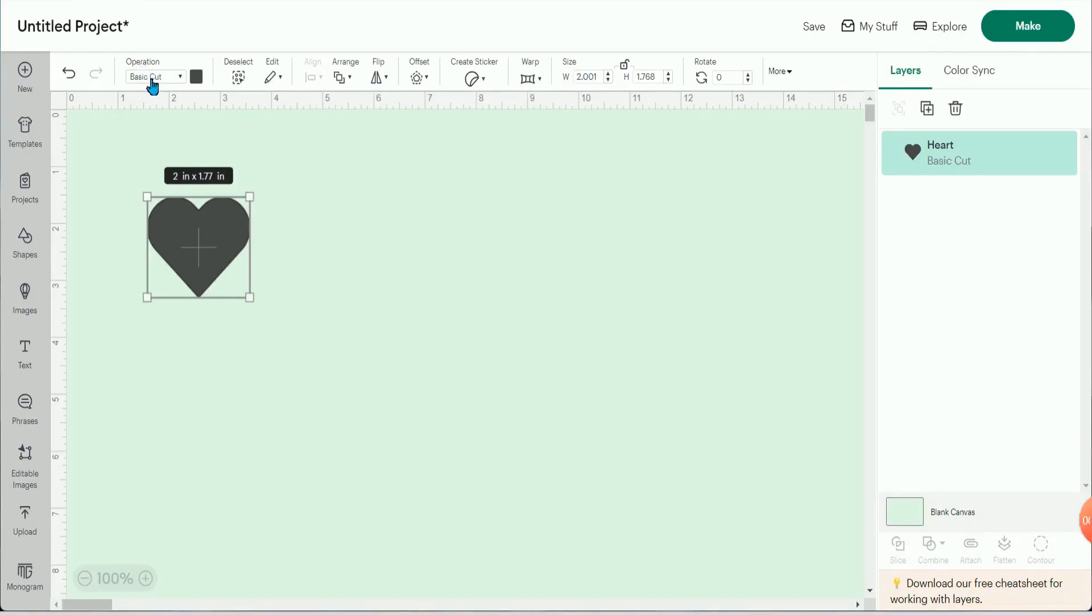
- Review the heart's cut, draw and print operation types, and practise deselecting and reselecting the heart
{"action": "left_click", "coordinate": [181, 77]}
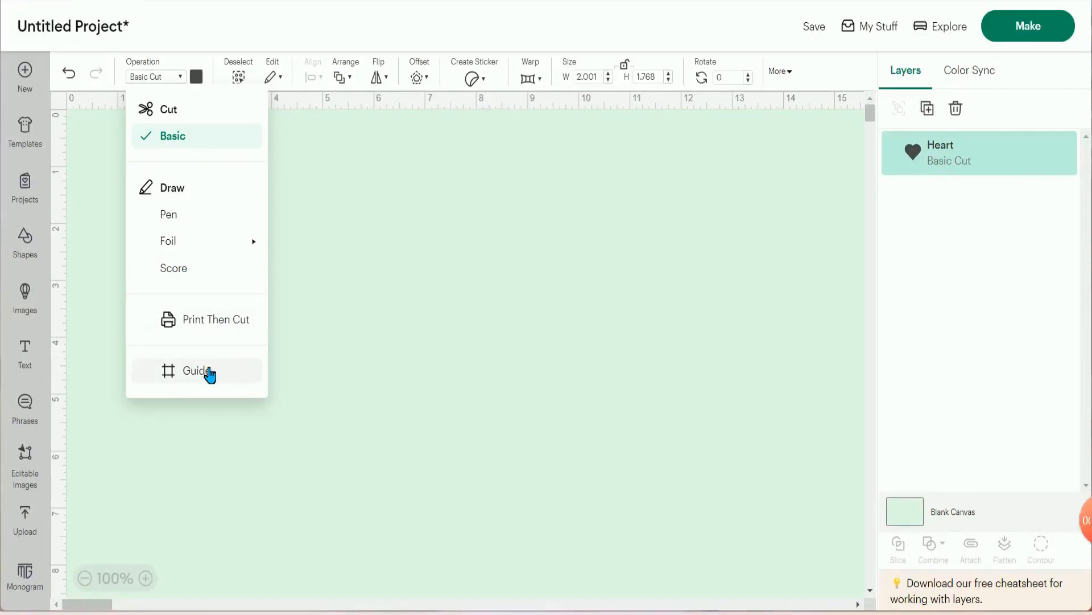
{"action": "left_click", "coordinate": [235, 80]}
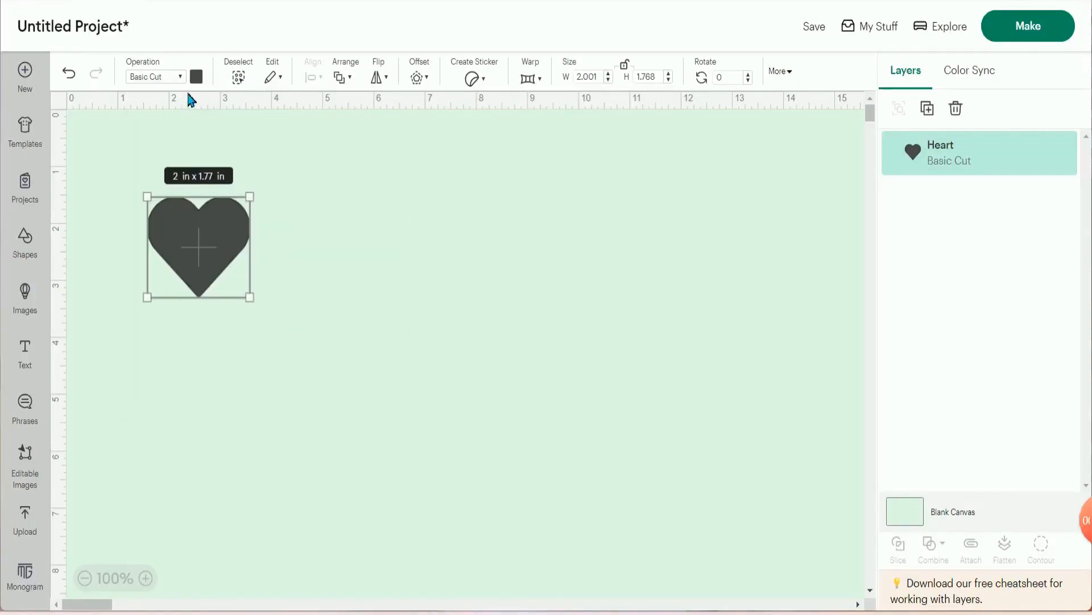
{"action": "left_click", "coordinate": [240, 80]}
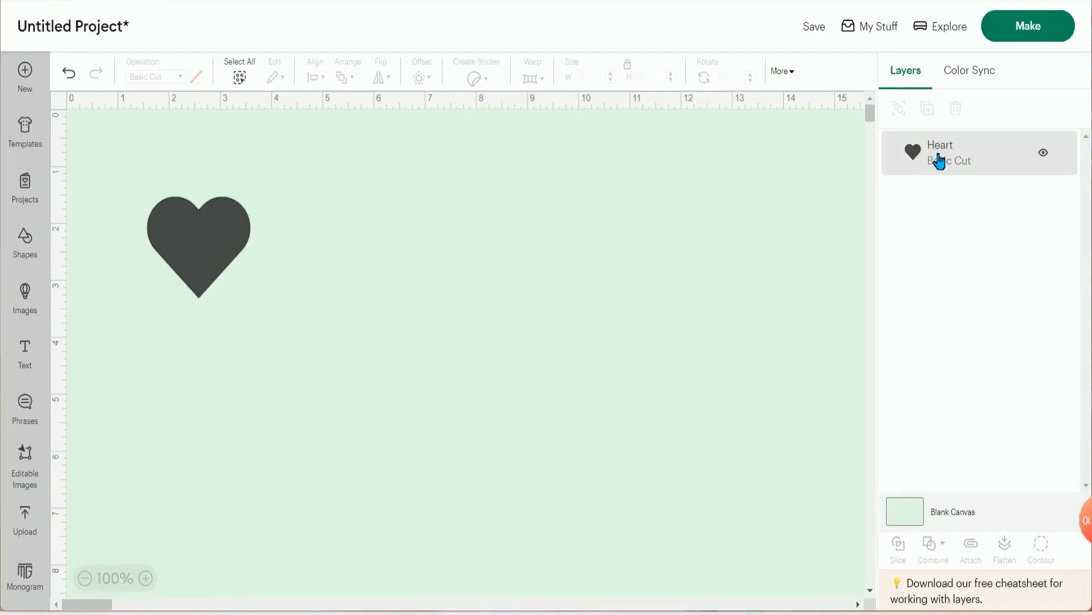
{"action": "left_click", "coordinate": [239, 78]}
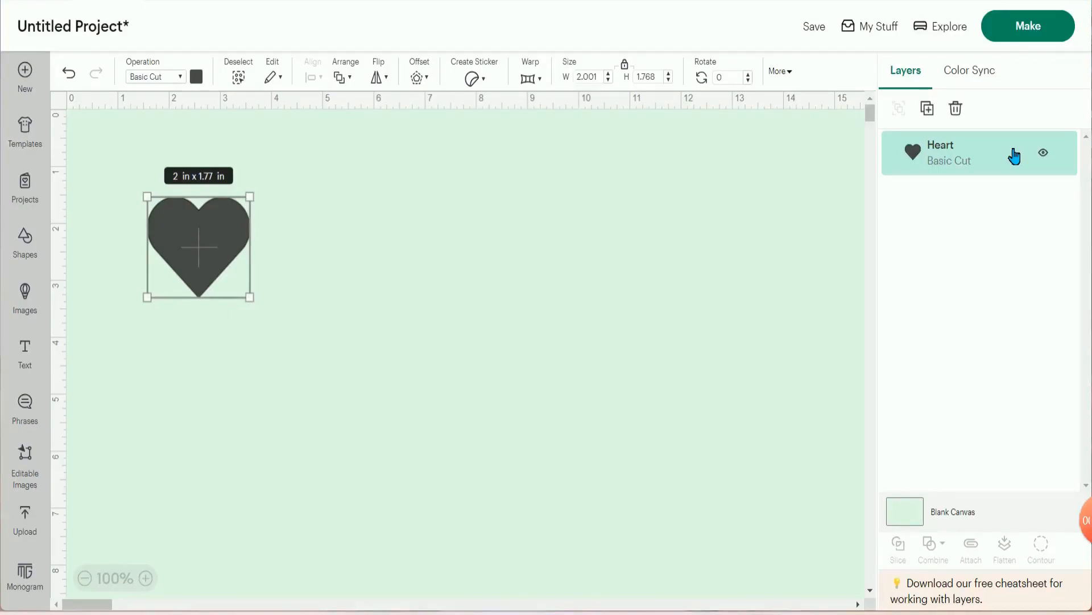
- Move the heart to about 3.5 inches across the canvas and review its arrange options
{"action": "left_click", "coordinate": [283, 82]}
{"action": "left_click_drag", "start_coordinate": [214, 241], "coordinate": [310, 225]}
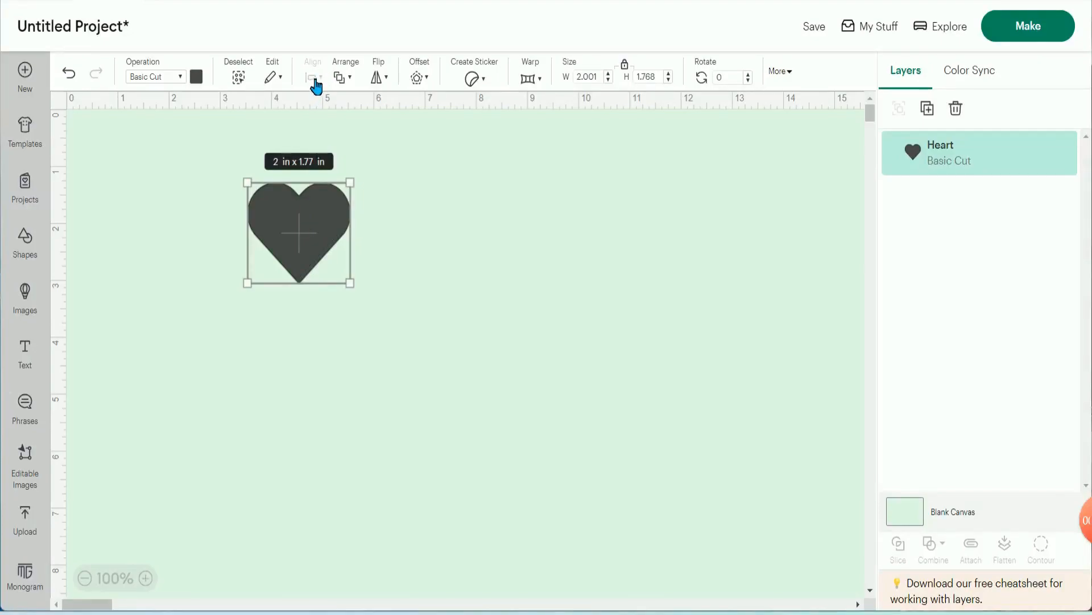
{"action": "left_click", "coordinate": [345, 78]}
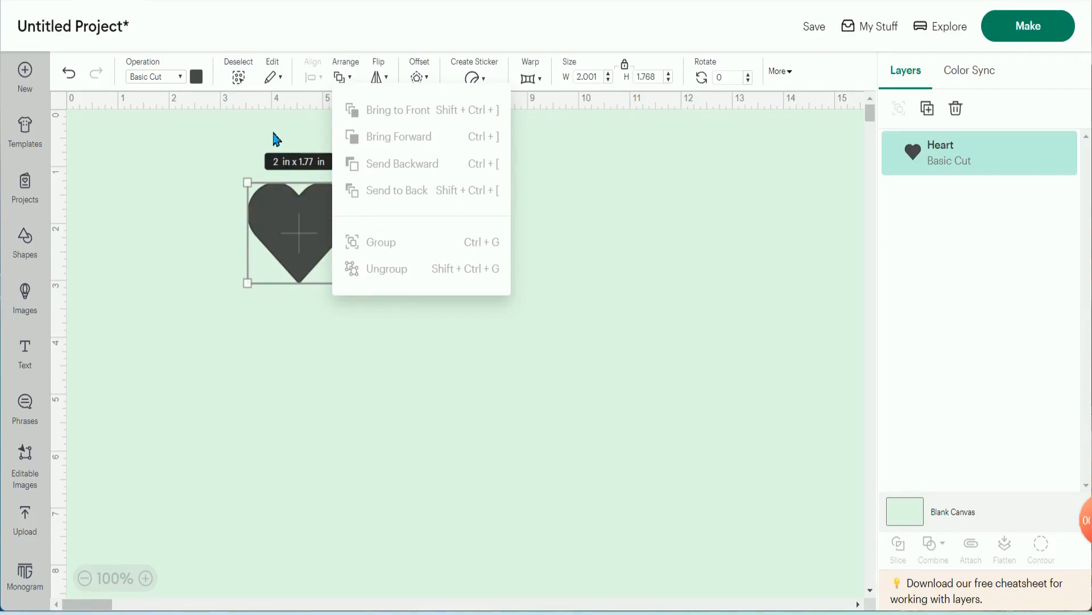
{"action": "left_click", "coordinate": [242, 145]}
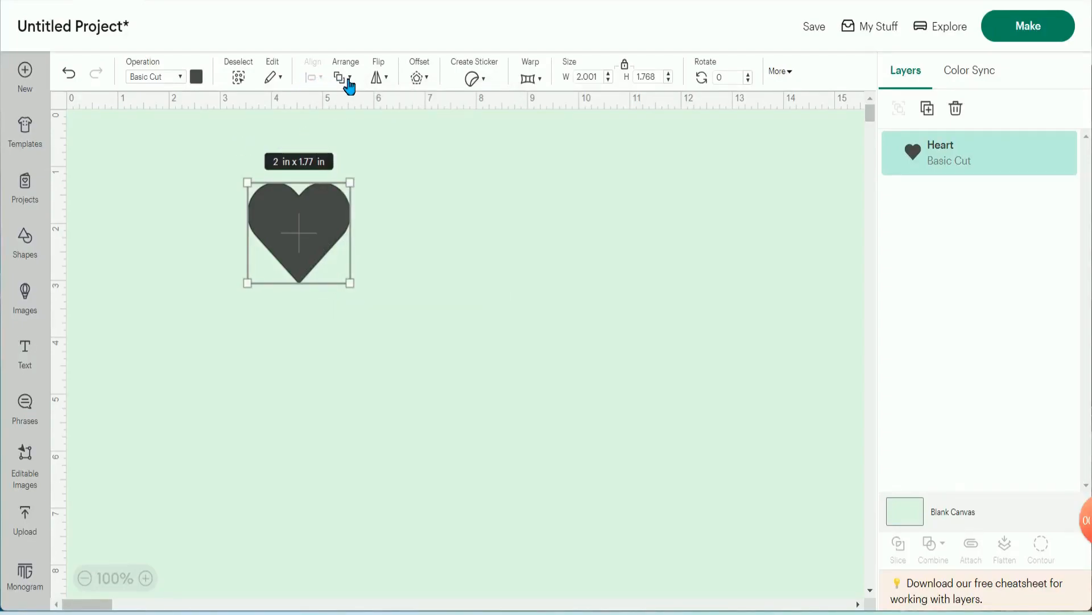
- Flip the heart horizontally
{"action": "left_click", "coordinate": [390, 78]}
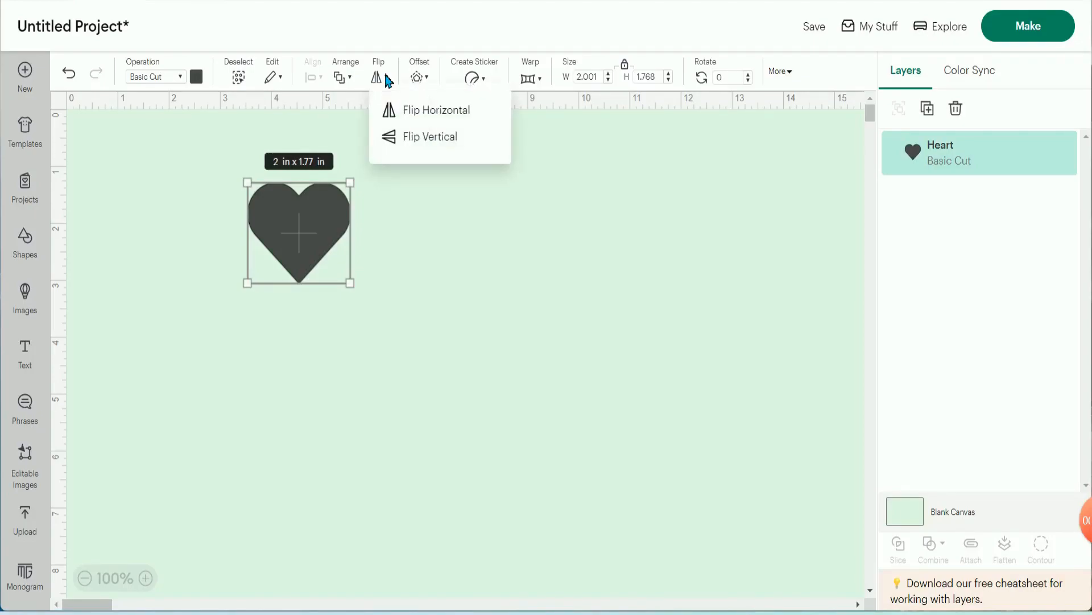
{"action": "left_click", "coordinate": [428, 114]}
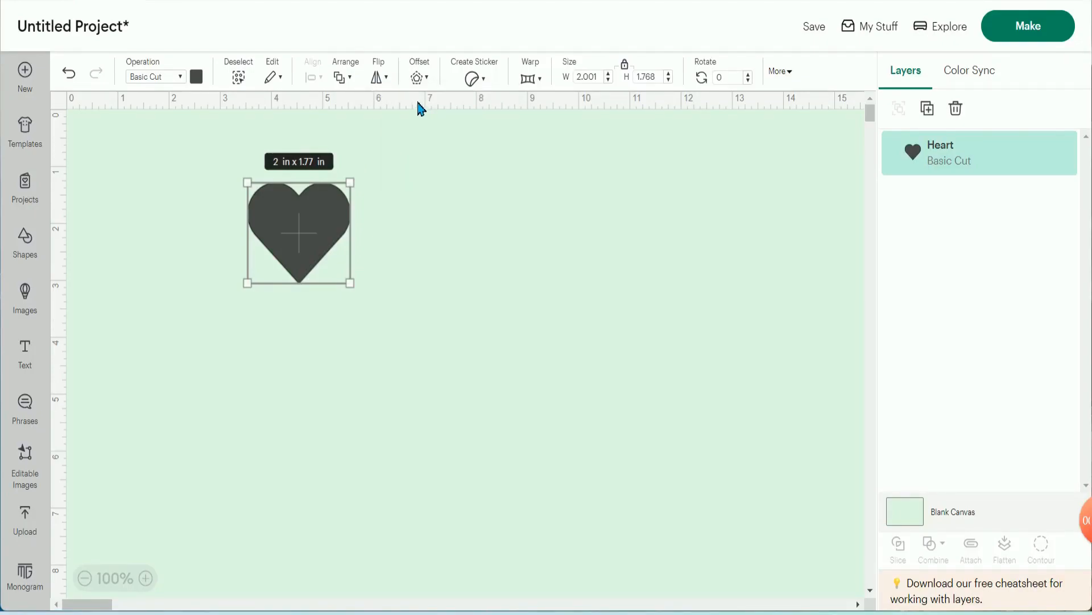
- Try flipping the heart vertically, and undo that flip
{"action": "left_click", "coordinate": [389, 80]}
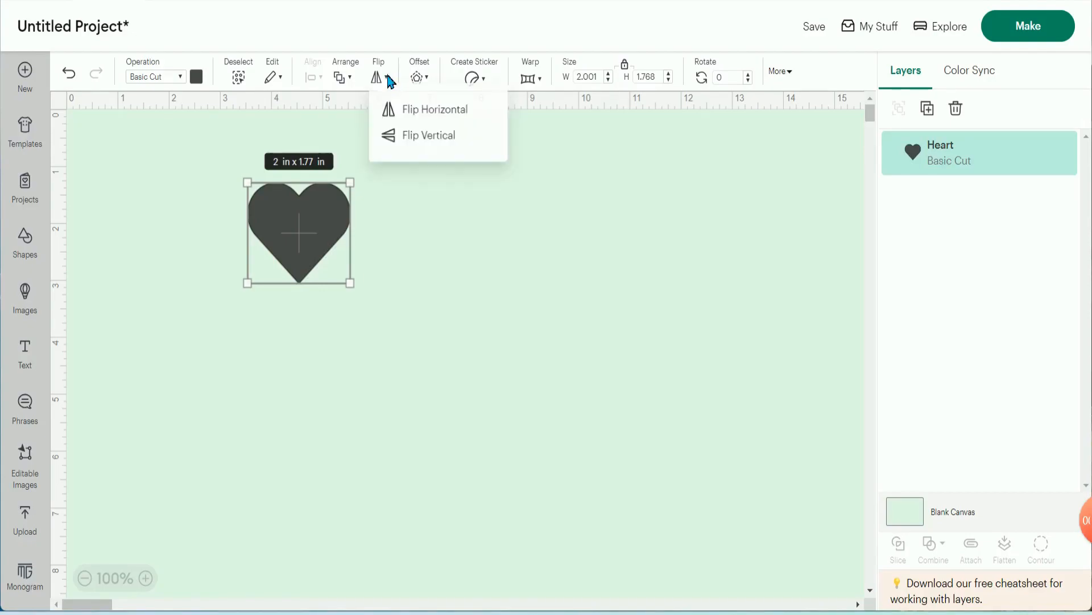
{"action": "left_click", "coordinate": [421, 136]}
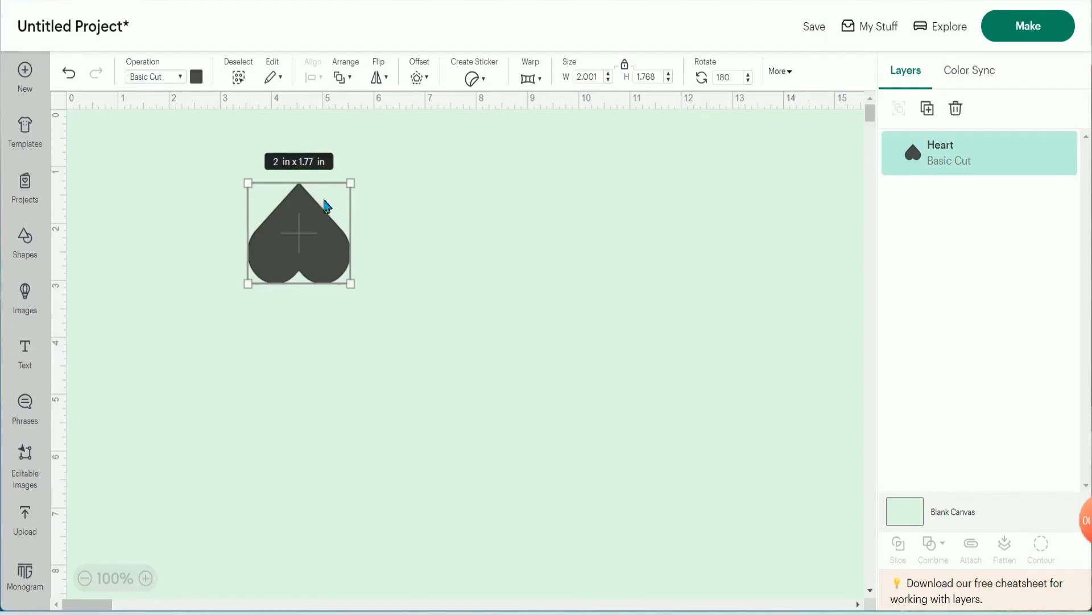
{"action": "left_click", "coordinate": [70, 73]}
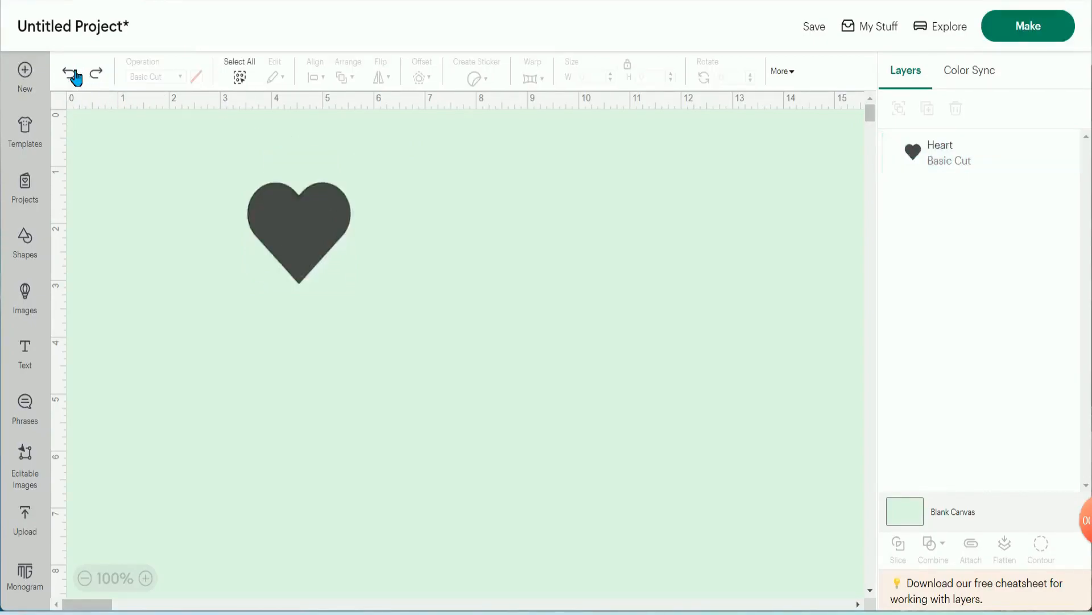
- Create an offset around the heart with a distance of 0.111 in and rounded corners
{"action": "left_click", "coordinate": [298, 234]}
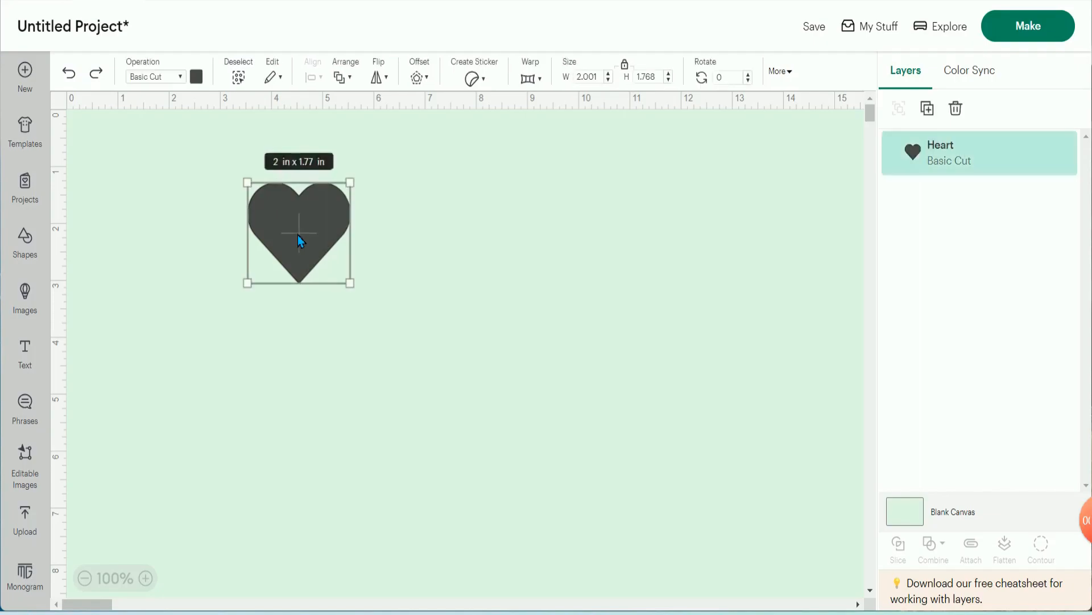
{"action": "left_click", "coordinate": [432, 82]}
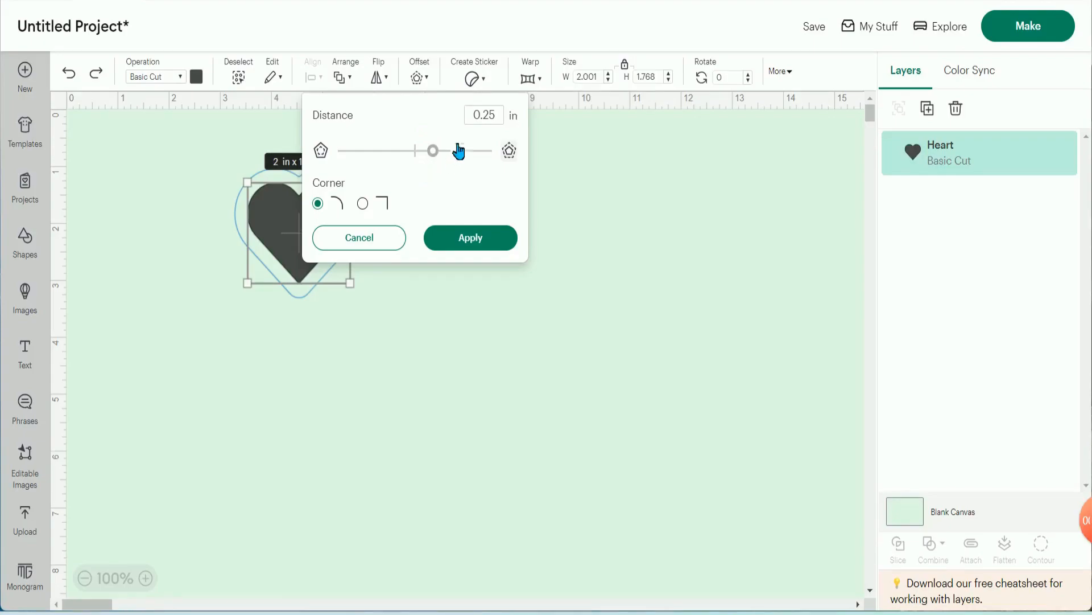
{"action": "left_click_drag", "start_coordinate": [434, 152], "coordinate": [345, 156]}
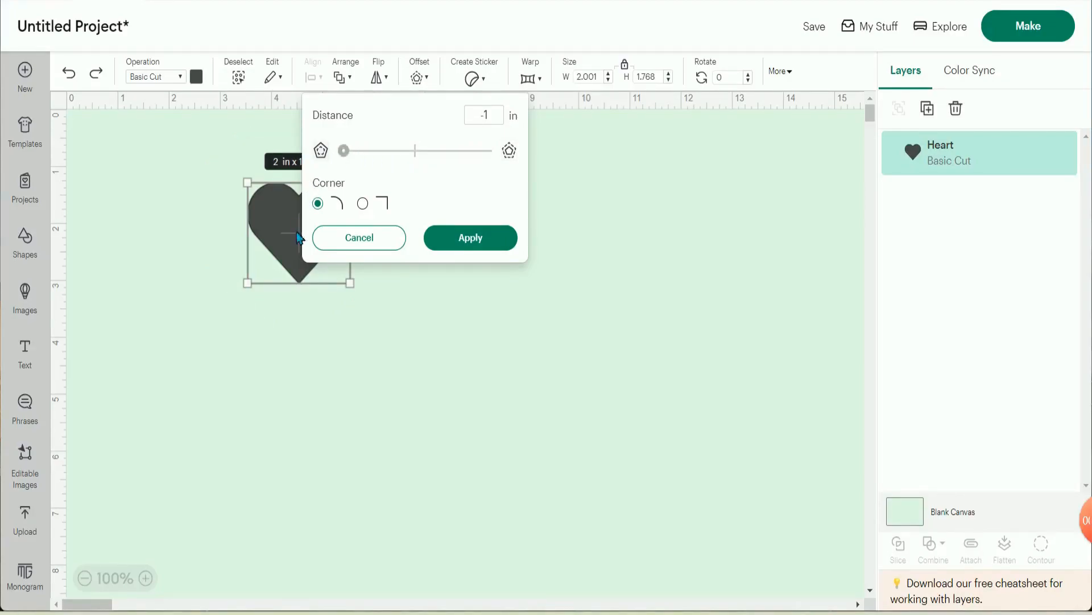
{"action": "left_click_drag", "start_coordinate": [344, 151], "coordinate": [430, 154]}
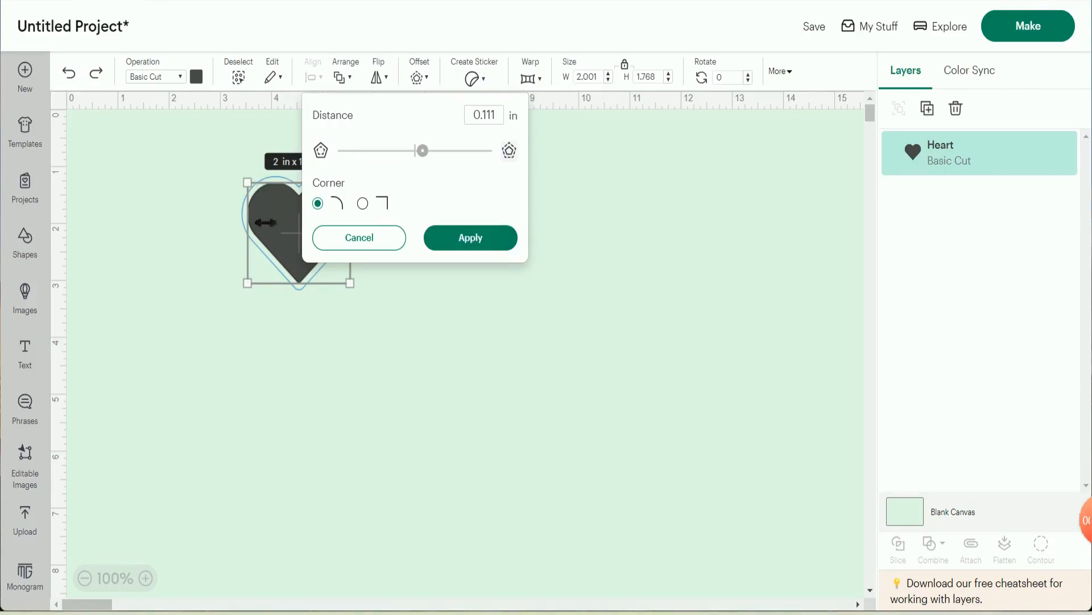
{"action": "left_click", "coordinate": [451, 239]}
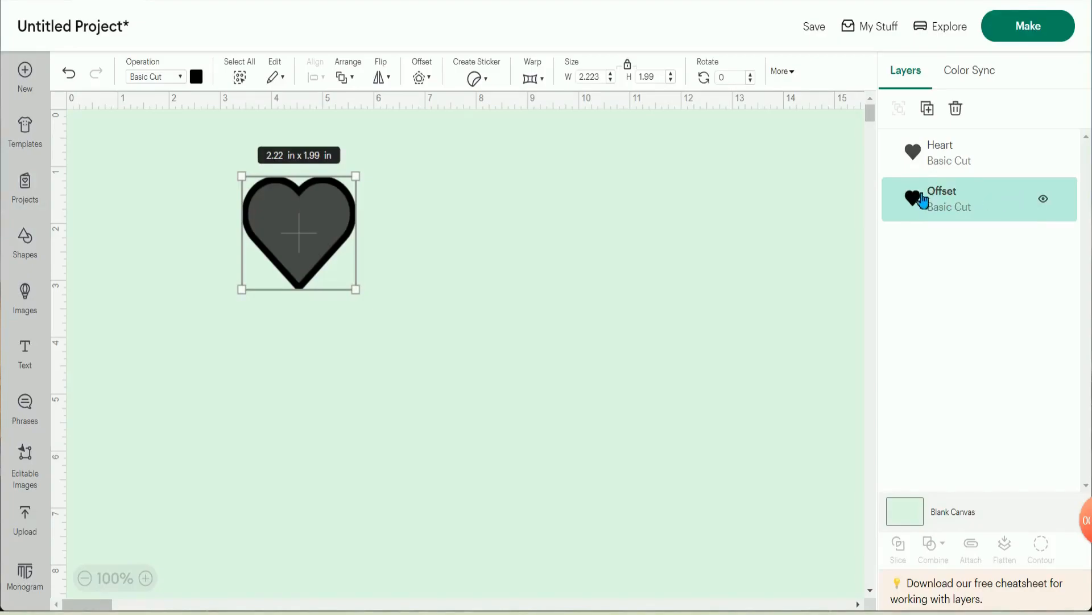
- Try the Offset layer in front of the Heart layer, and return it behind the heart
{"action": "left_click_drag", "start_coordinate": [995, 198], "coordinate": [975, 125]}
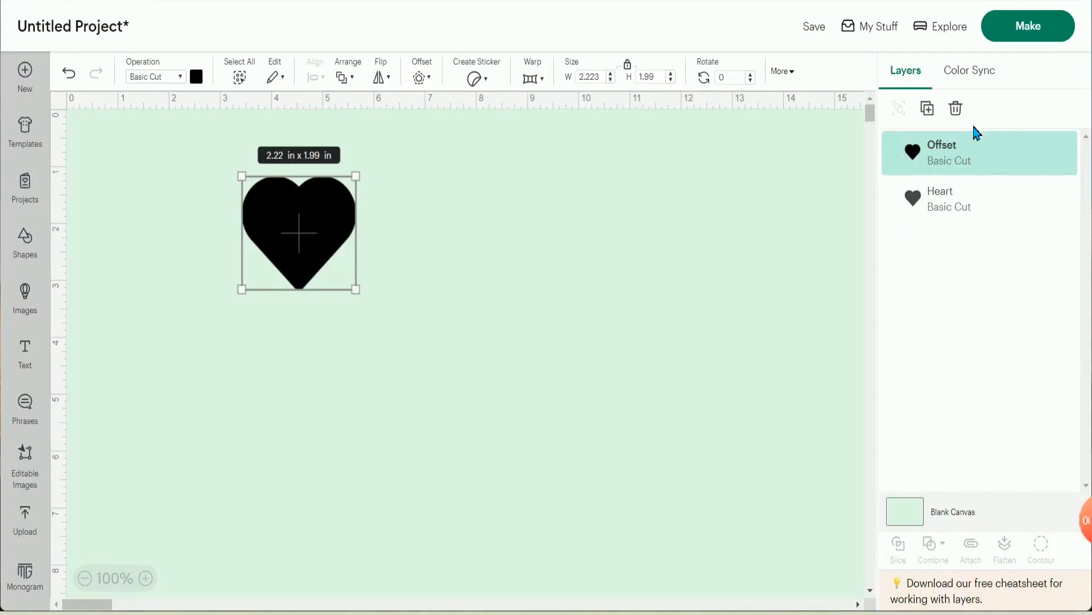
{"action": "left_click_drag", "start_coordinate": [972, 158], "coordinate": [972, 192]}
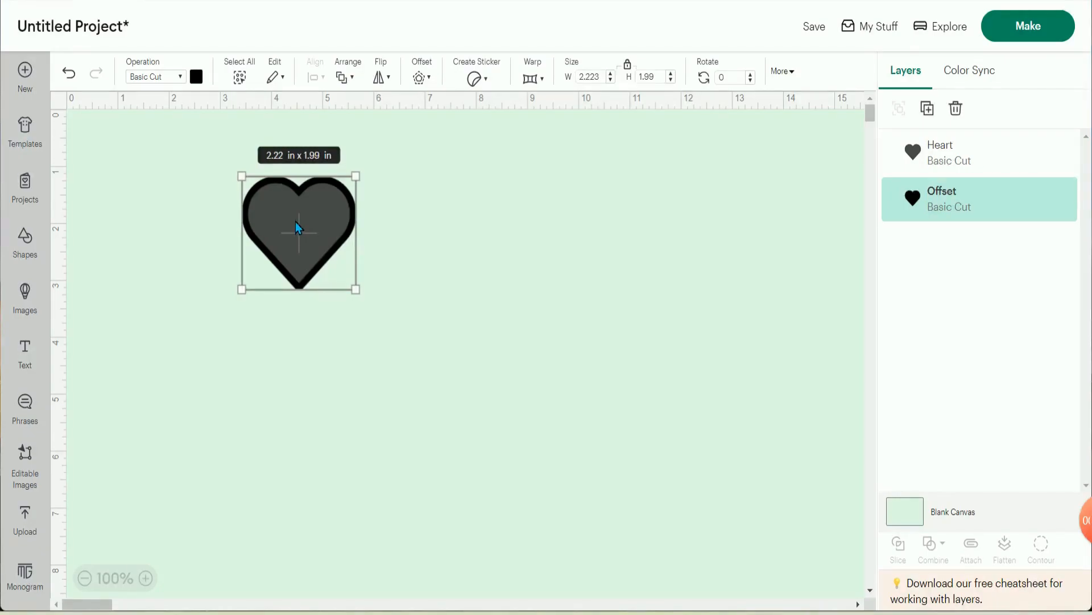
- Recolor the heart's offset layer bright blue and deselect it
{"action": "left_click", "coordinate": [204, 83]}
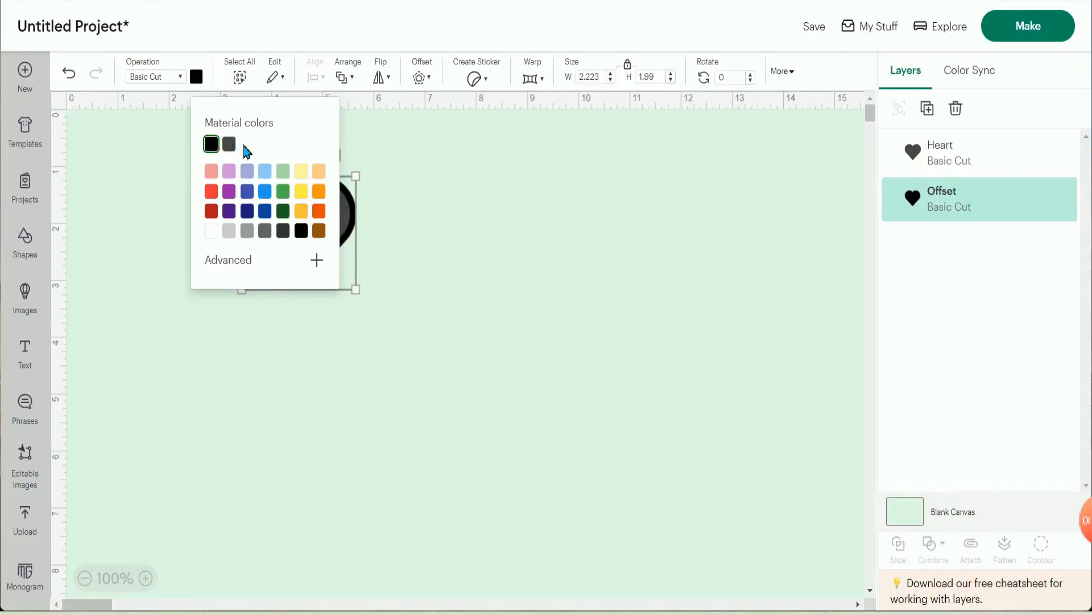
{"action": "left_click", "coordinate": [266, 194]}
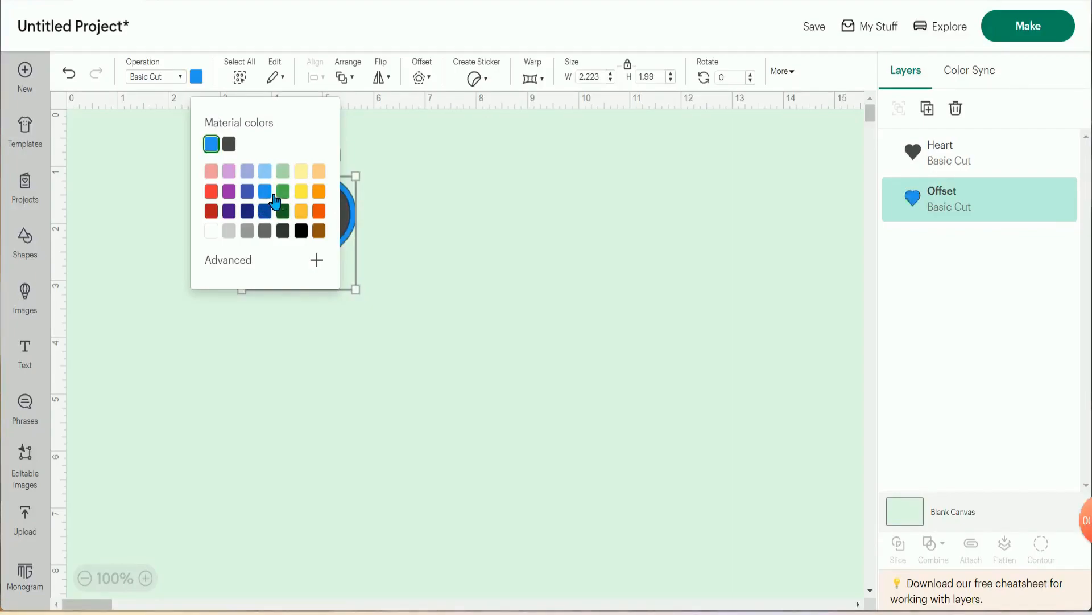
{"action": "left_click", "coordinate": [384, 221]}
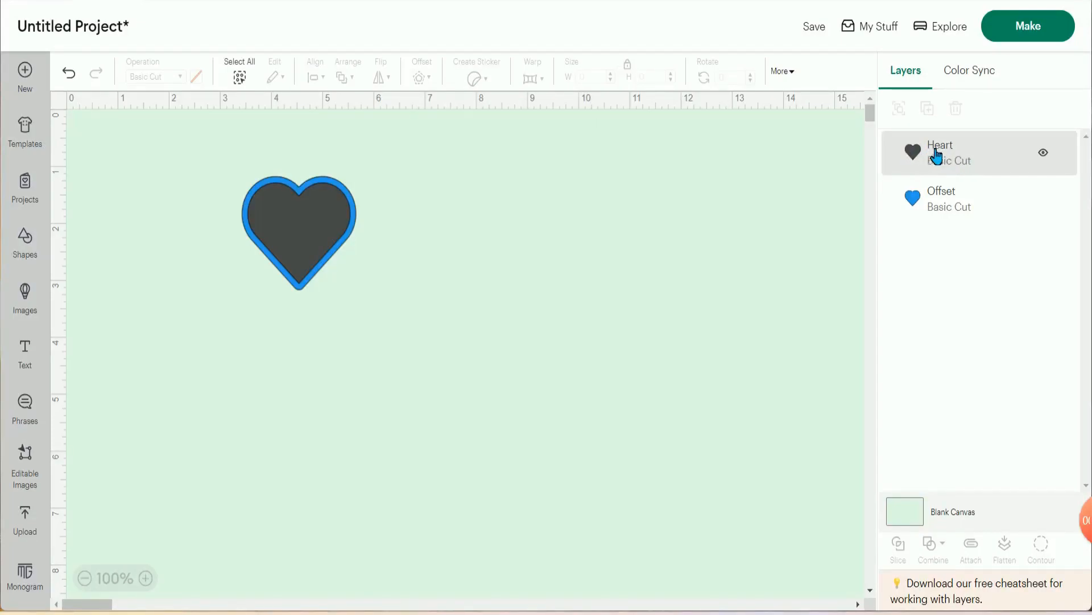
- Review the alignment options for the heart and its offset, and move both together to about 8 inches across the canvas
{"action": "left_click", "coordinate": [322, 220]}
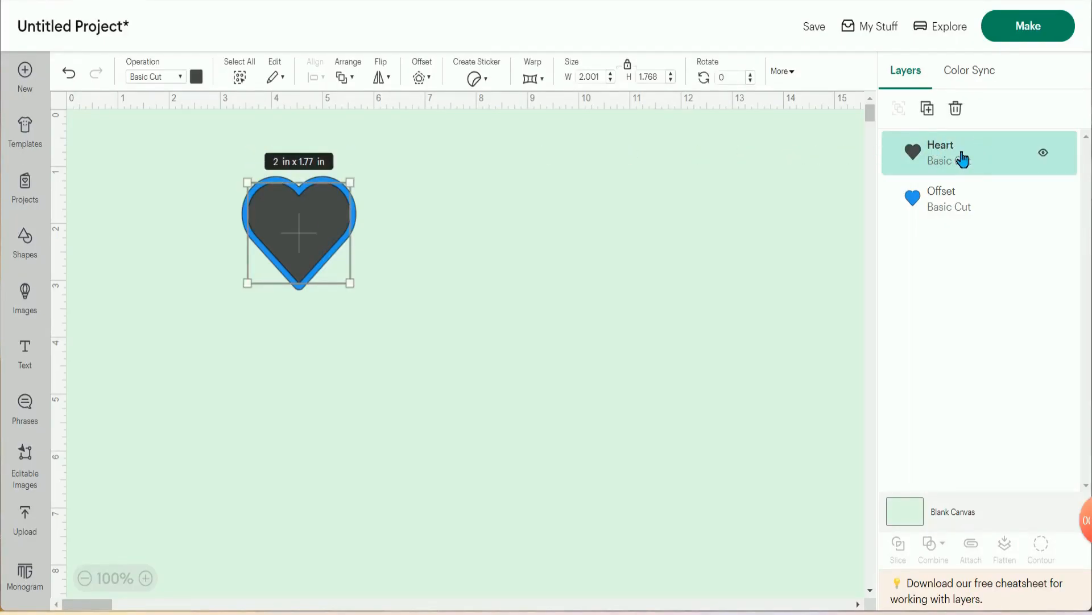
{"action": "left_click", "coordinate": [954, 199], "text": "shift"}
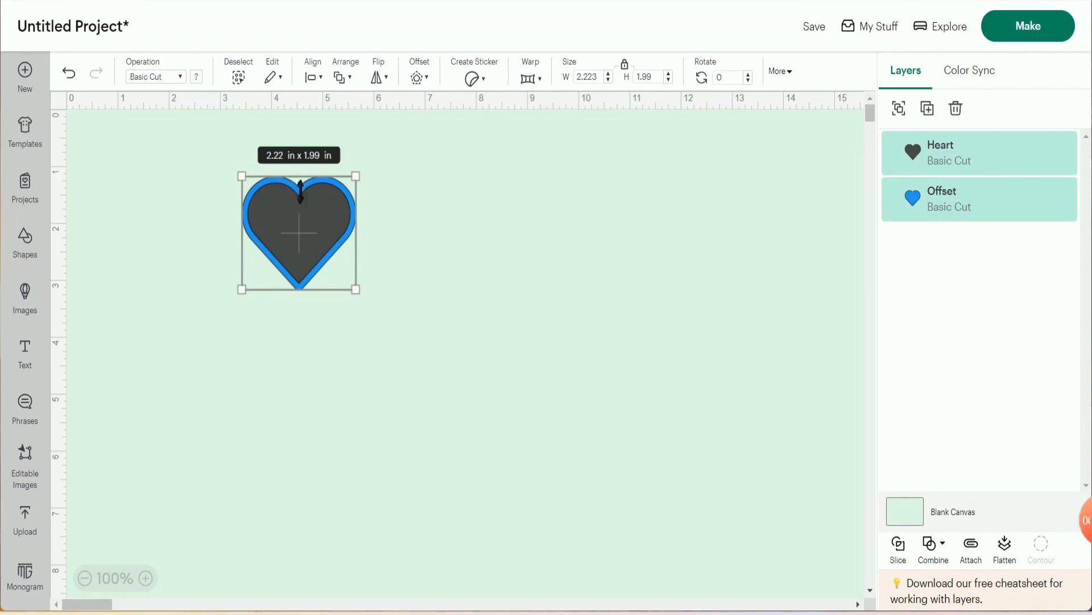
{"action": "left_click", "coordinate": [326, 82]}
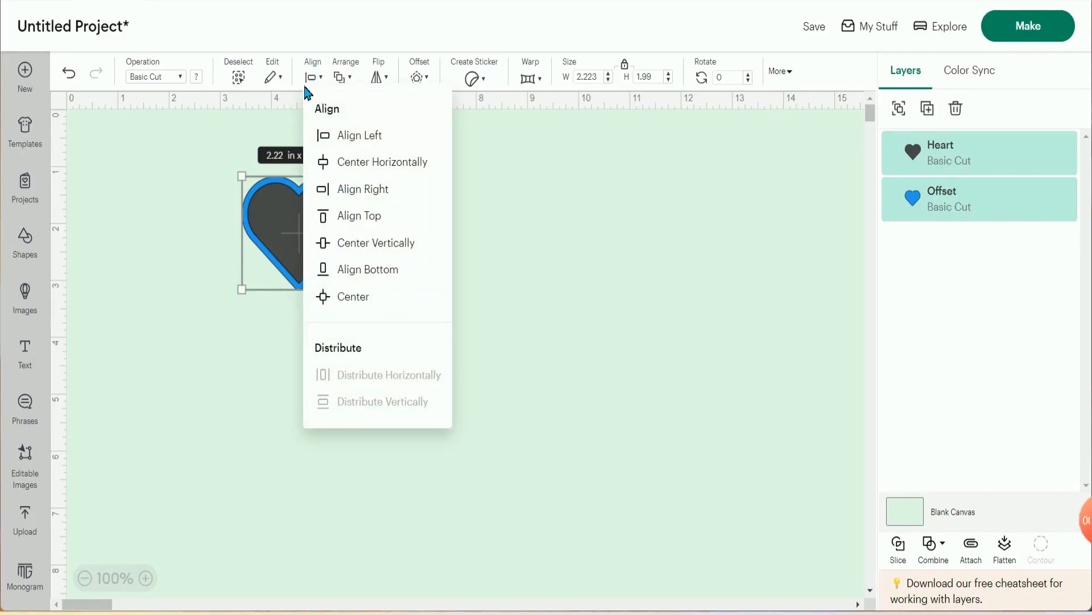
{"action": "left_click", "coordinate": [291, 122]}
{"action": "left_click_drag", "start_coordinate": [306, 230], "coordinate": [543, 245]}
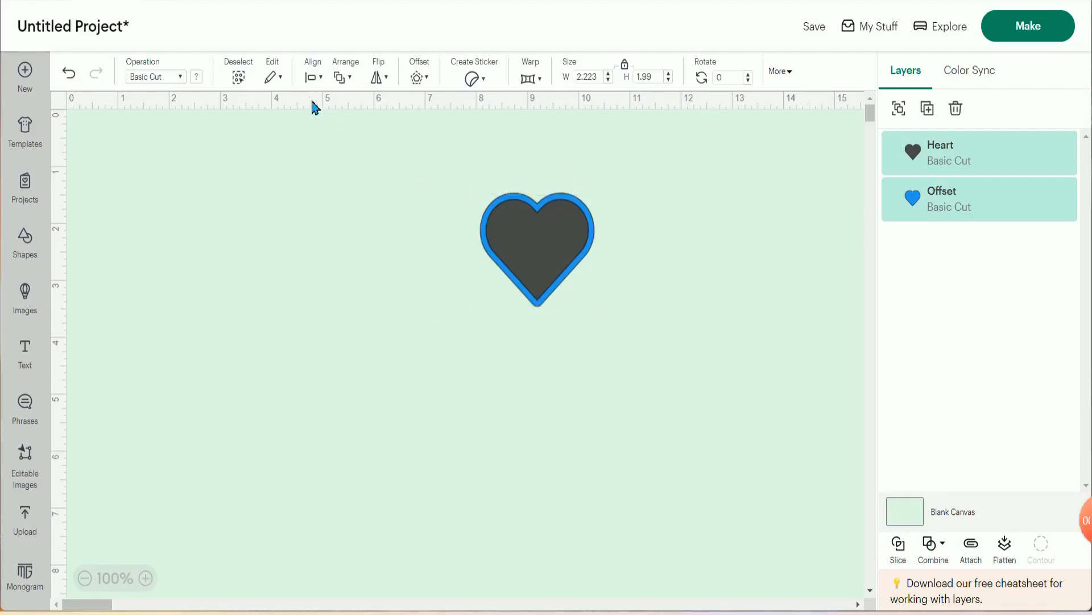
- Try left-aligning the heart and its offset, undo it, and align both to the right instead
{"action": "left_click", "coordinate": [321, 80]}
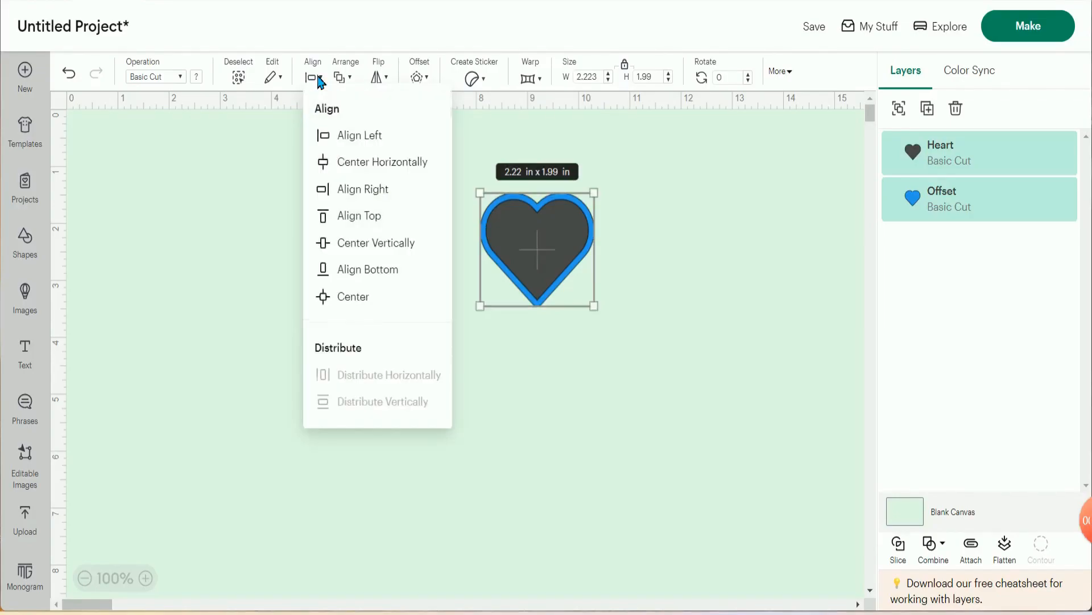
{"action": "left_click", "coordinate": [353, 138]}
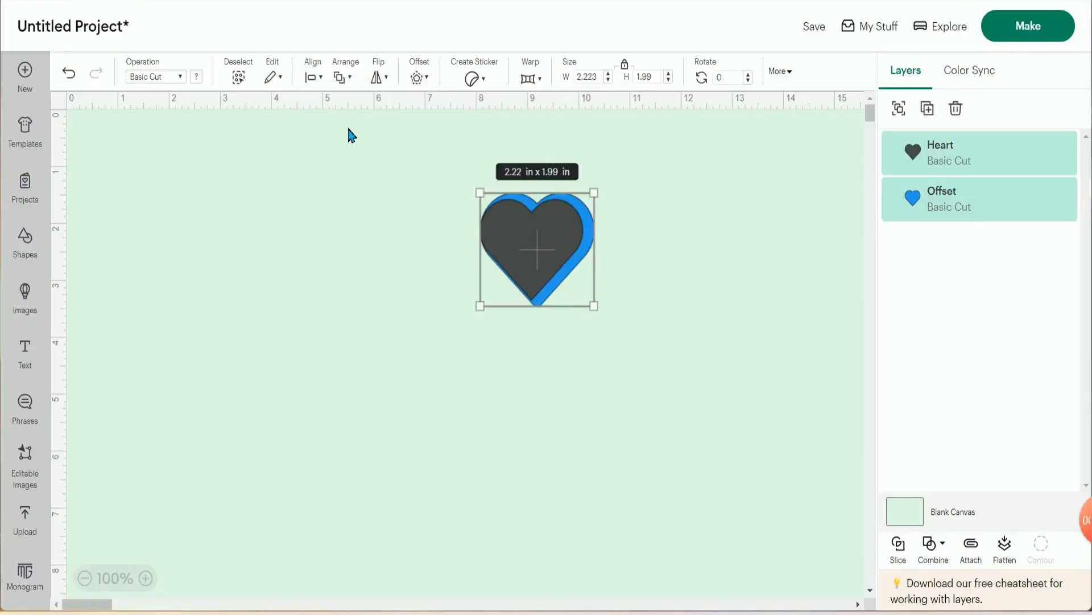
{"action": "key", "text": "ctrl+z"}
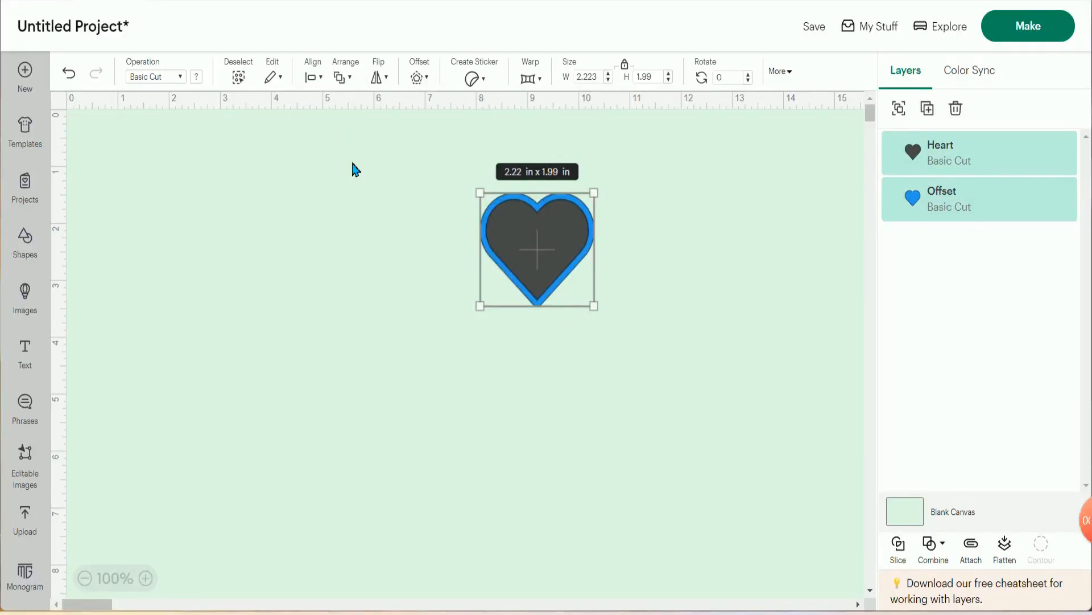
{"action": "left_click", "coordinate": [318, 78]}
{"action": "left_click", "coordinate": [356, 190]}
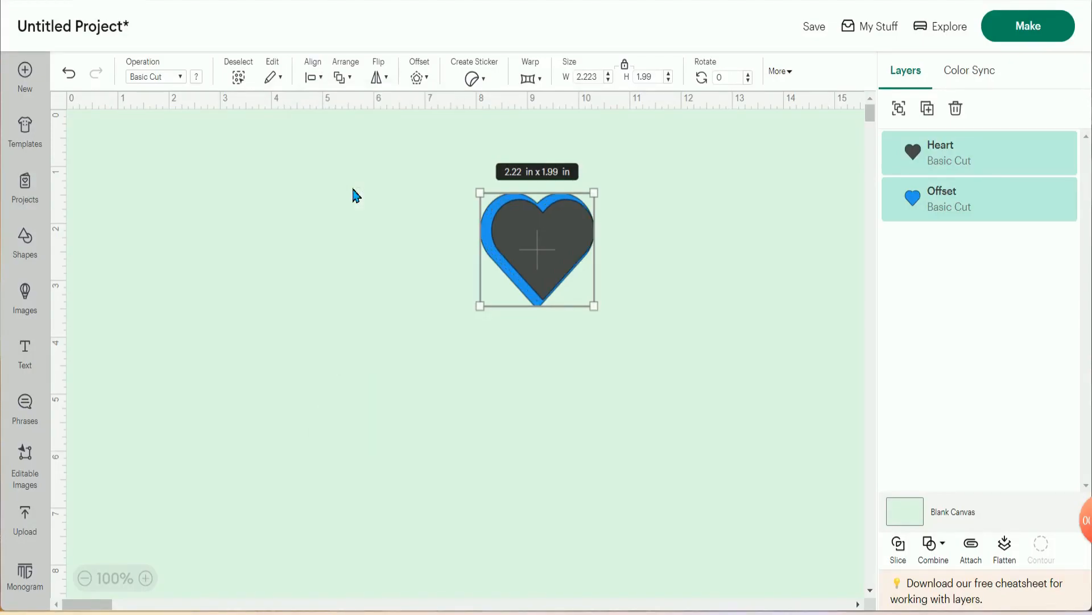
- Try aligning the heart and its offset at their top edges, and center them vertically
{"action": "left_click", "coordinate": [319, 78]}
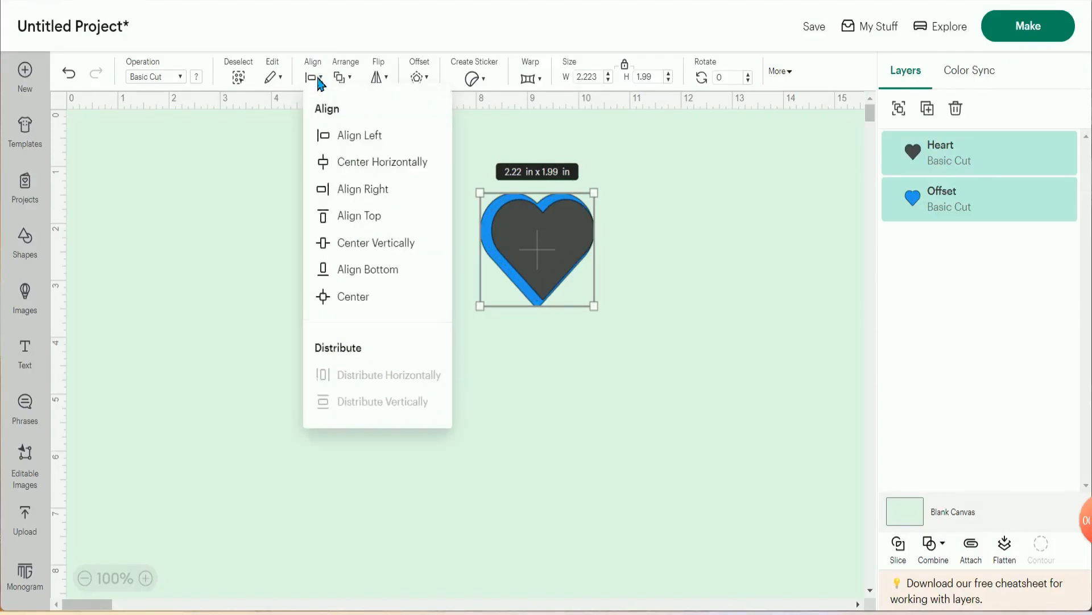
{"action": "left_click", "coordinate": [346, 216]}
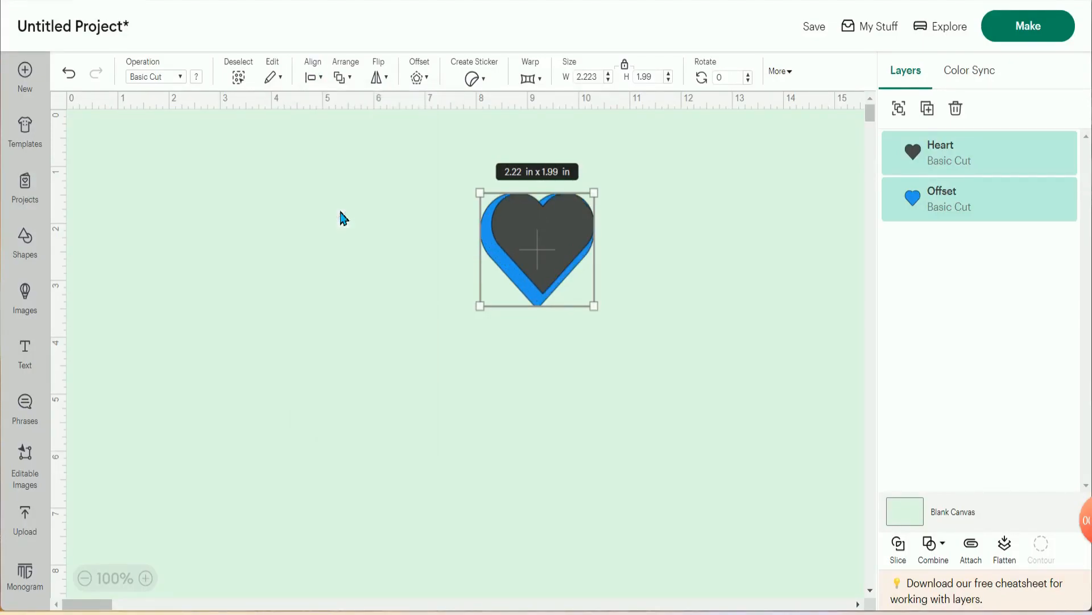
{"action": "left_click", "coordinate": [326, 78]}
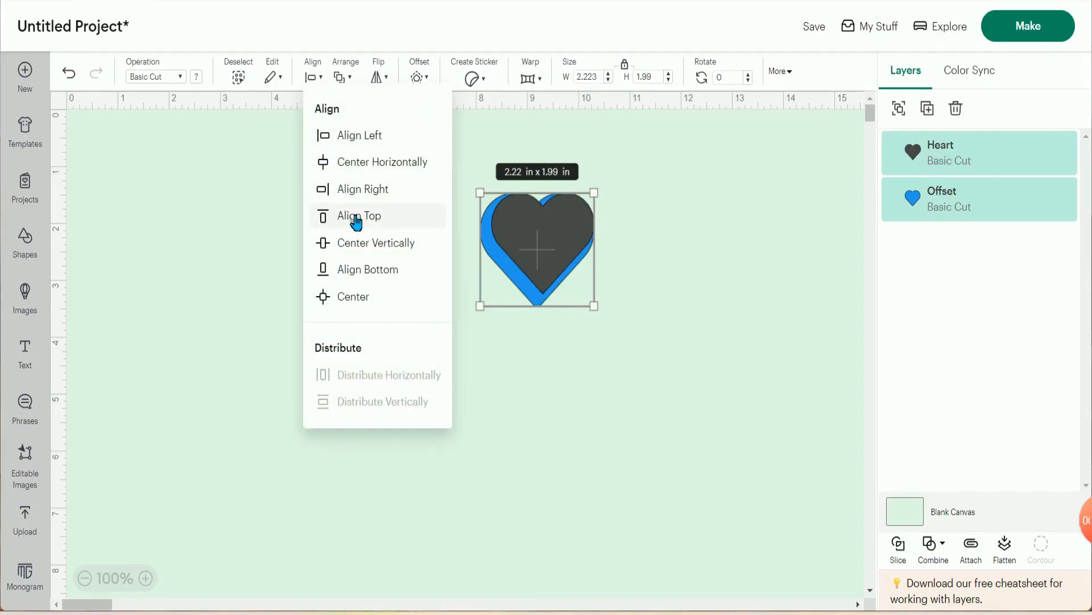
{"action": "left_click", "coordinate": [363, 244]}
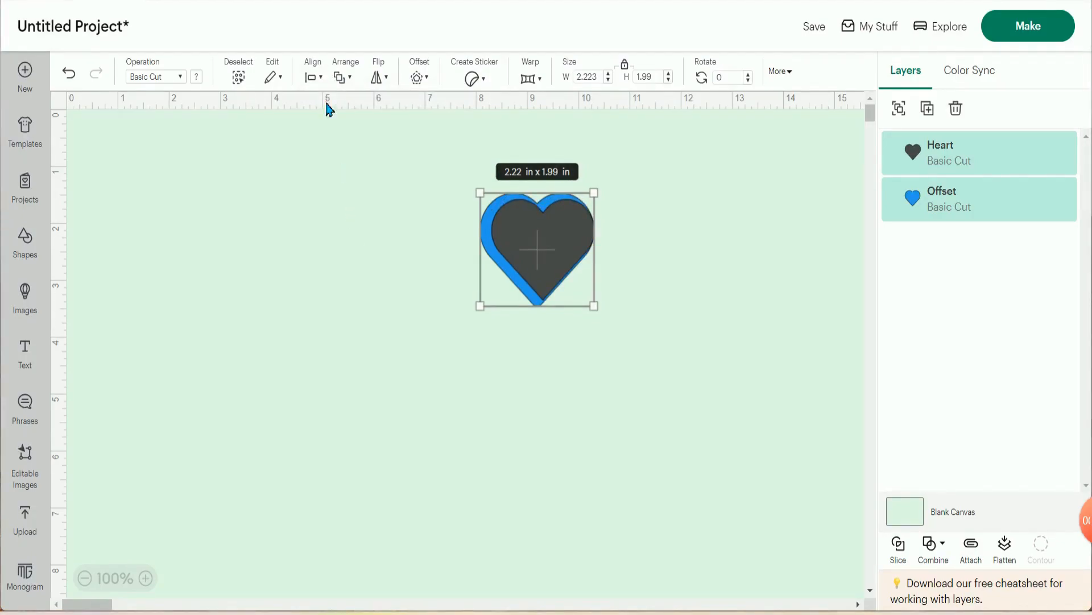
- Align the heart and its offset at their bottom edges, and center the heart fully on the offset
{"action": "left_click", "coordinate": [323, 79]}
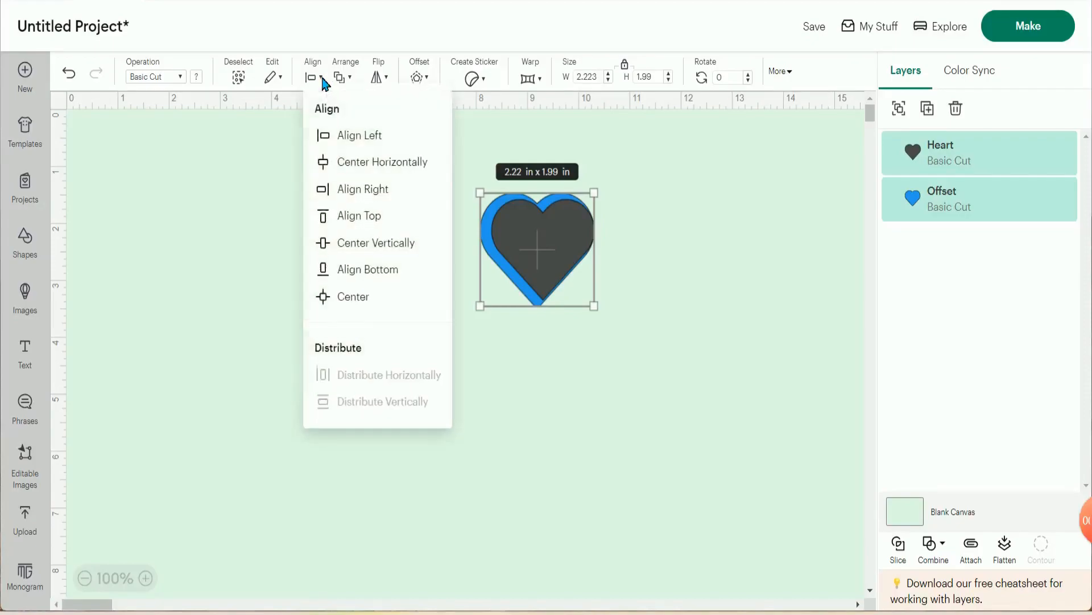
{"action": "left_click", "coordinate": [362, 244]}
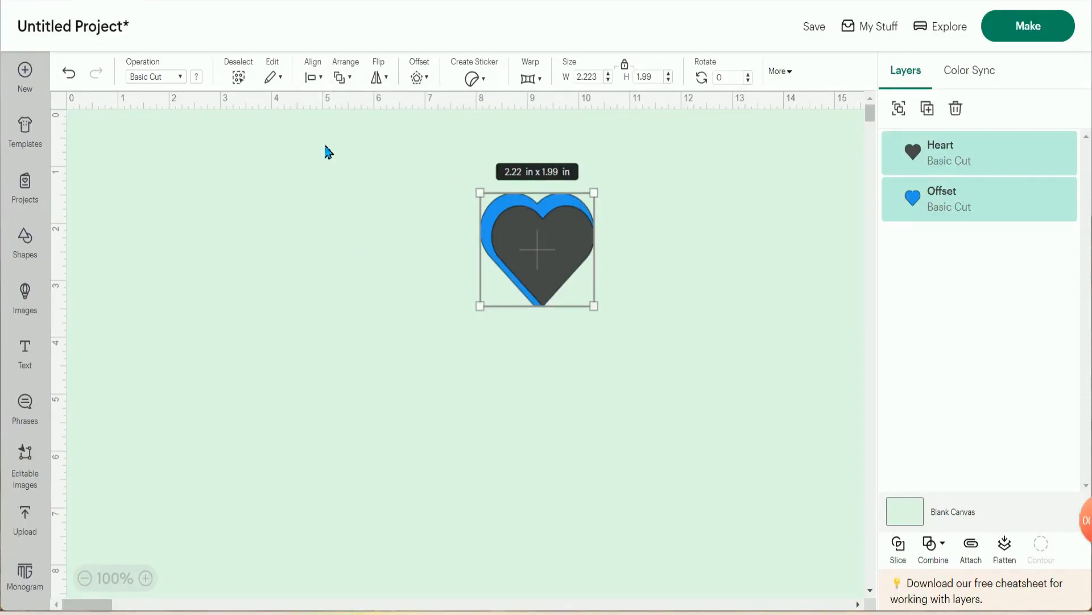
{"action": "left_click", "coordinate": [323, 80]}
{"action": "left_click", "coordinate": [355, 292]}
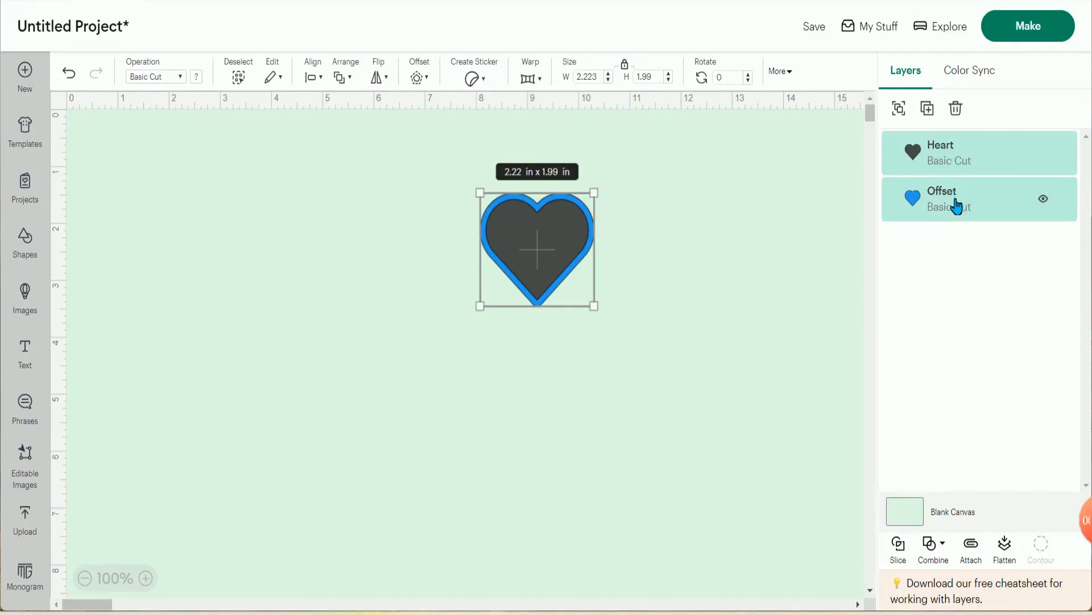
- Flatten the heart and its offset, and turn the result into a Kiss Cut sticker with no border
{"action": "left_click", "coordinate": [1008, 546]}
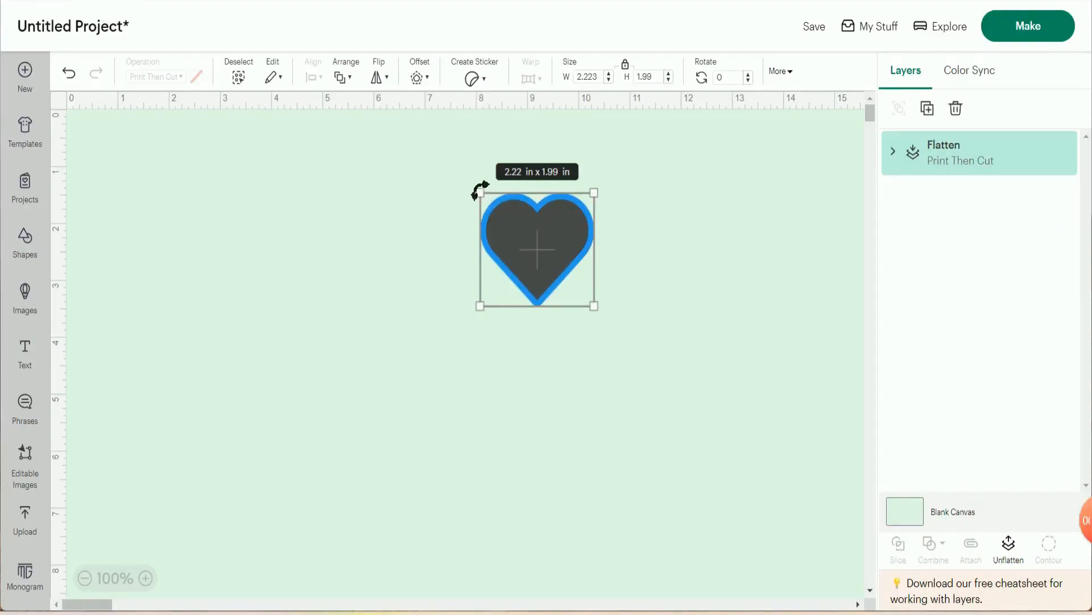
{"action": "left_click", "coordinate": [485, 80]}
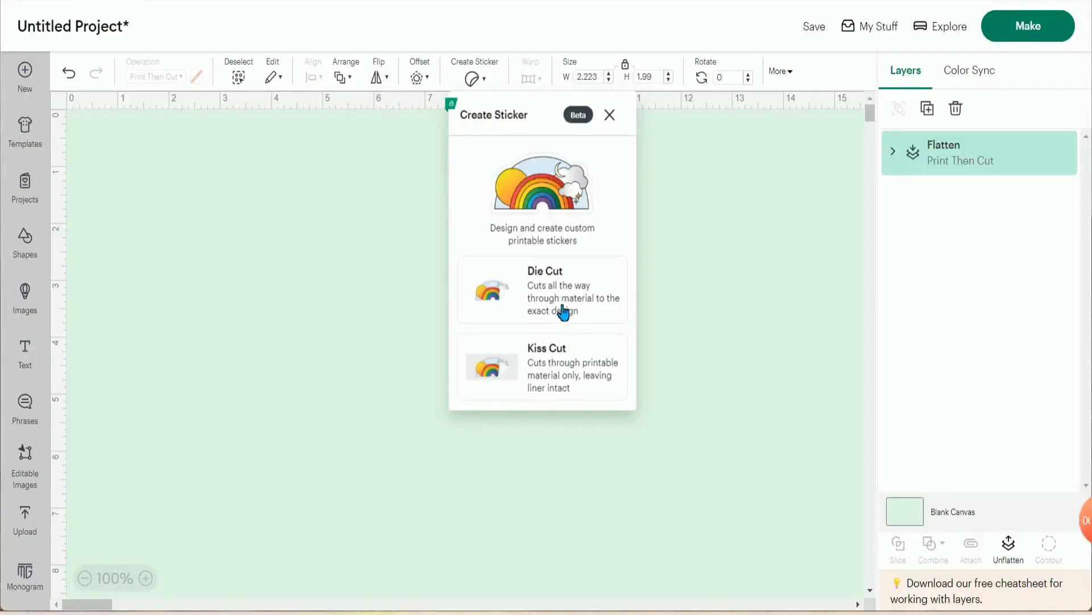
{"action": "left_click", "coordinate": [579, 362]}
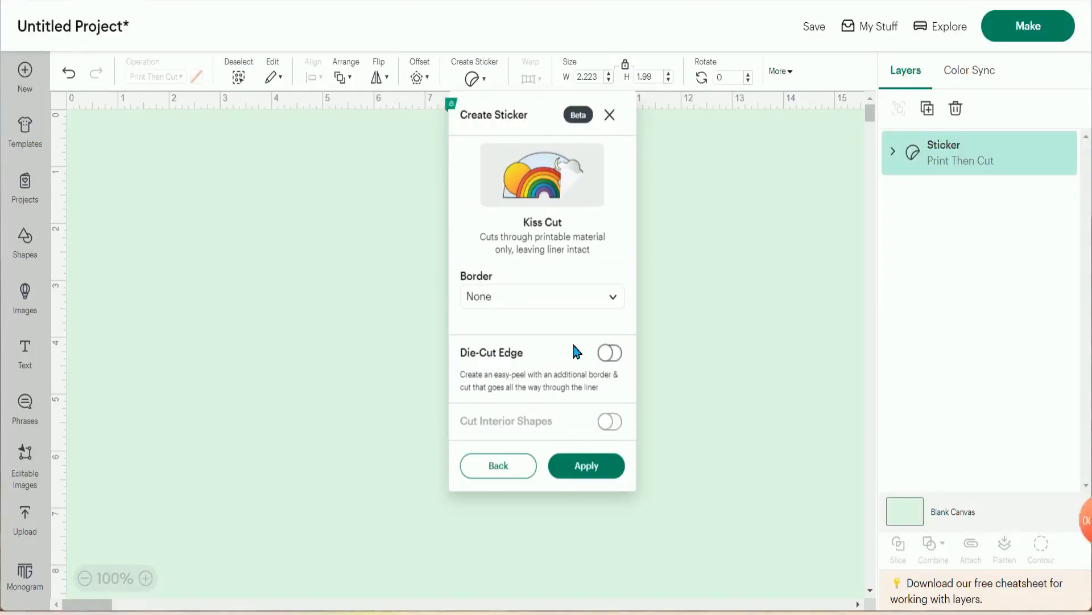
{"action": "left_click", "coordinate": [606, 466]}
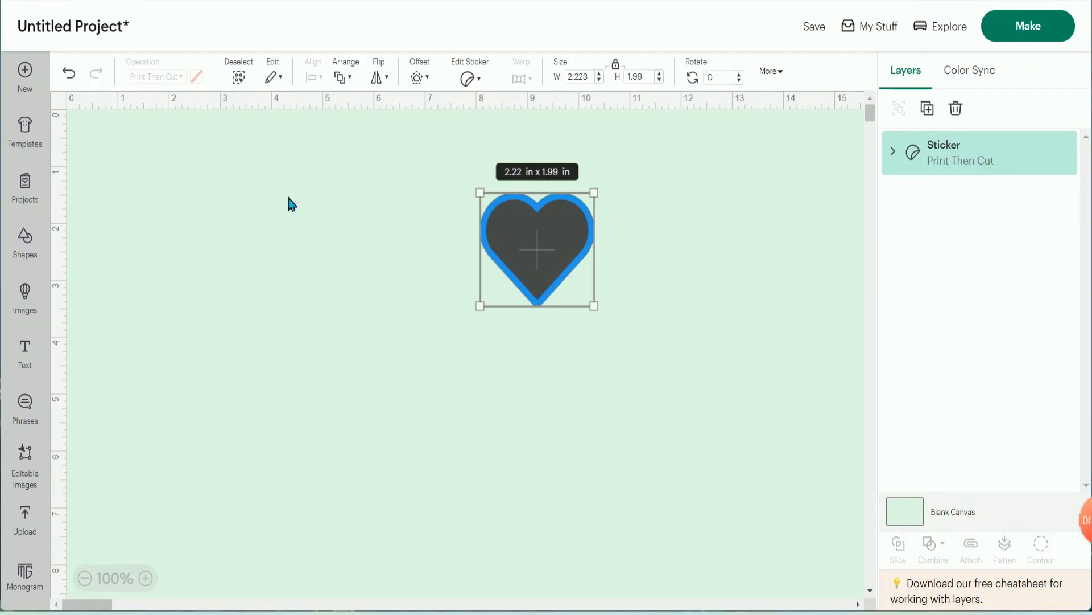
- Undo the sticker creation, the flattening and the last centering of the heart and offset
{"action": "left_click", "coordinate": [70, 73]}
{"action": "left_click", "coordinate": [75, 74]}
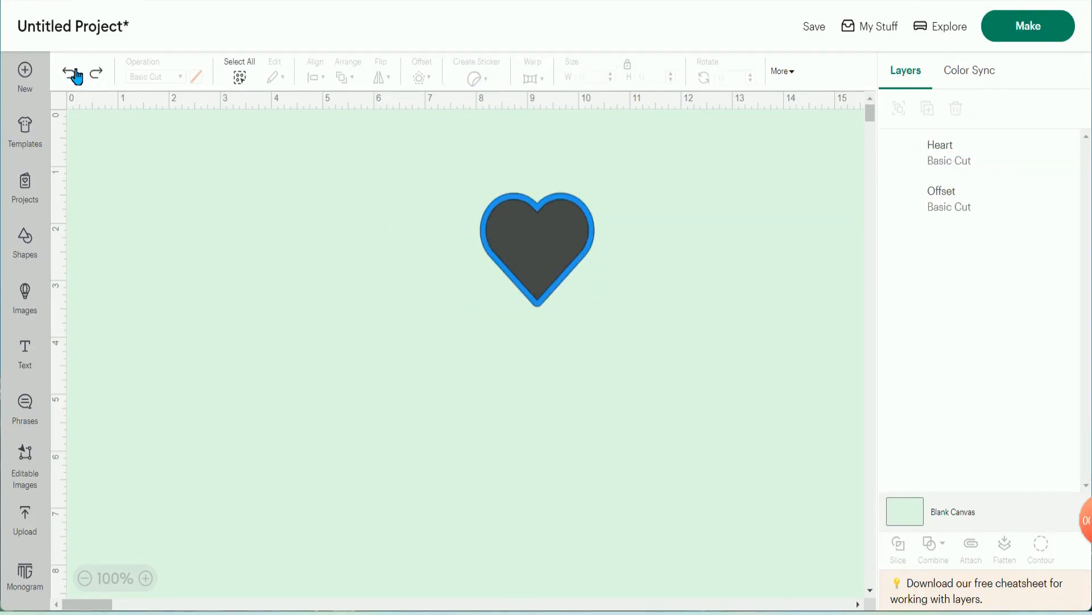
{"action": "left_click", "coordinate": [75, 74]}
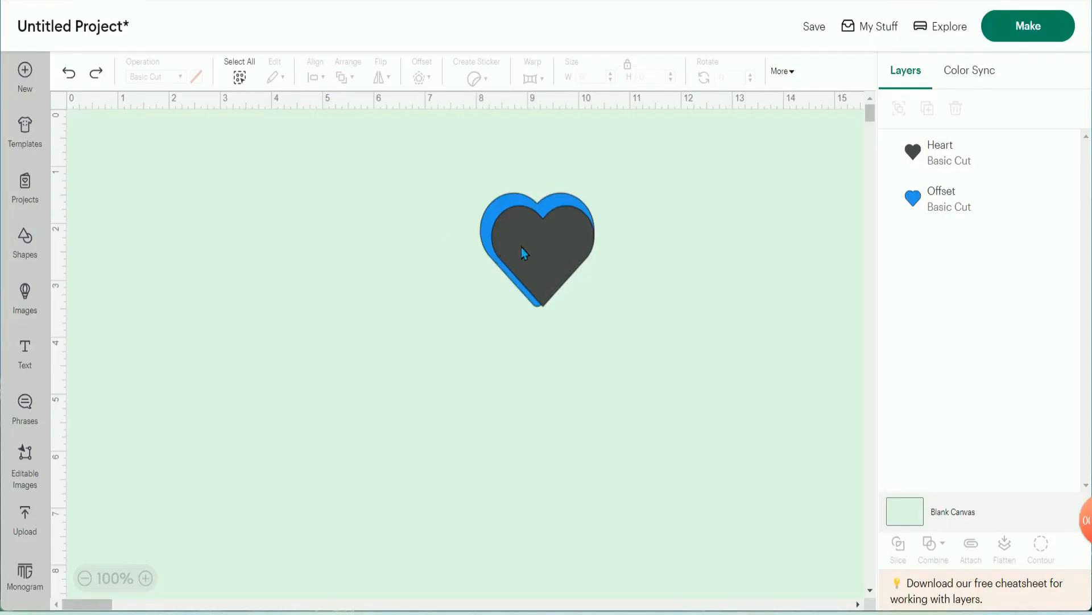
- Separate the two layers side by side, with the blue offset about 5 in and the heart about 8.7 in across the canvas
{"action": "left_click", "coordinate": [937, 164]}
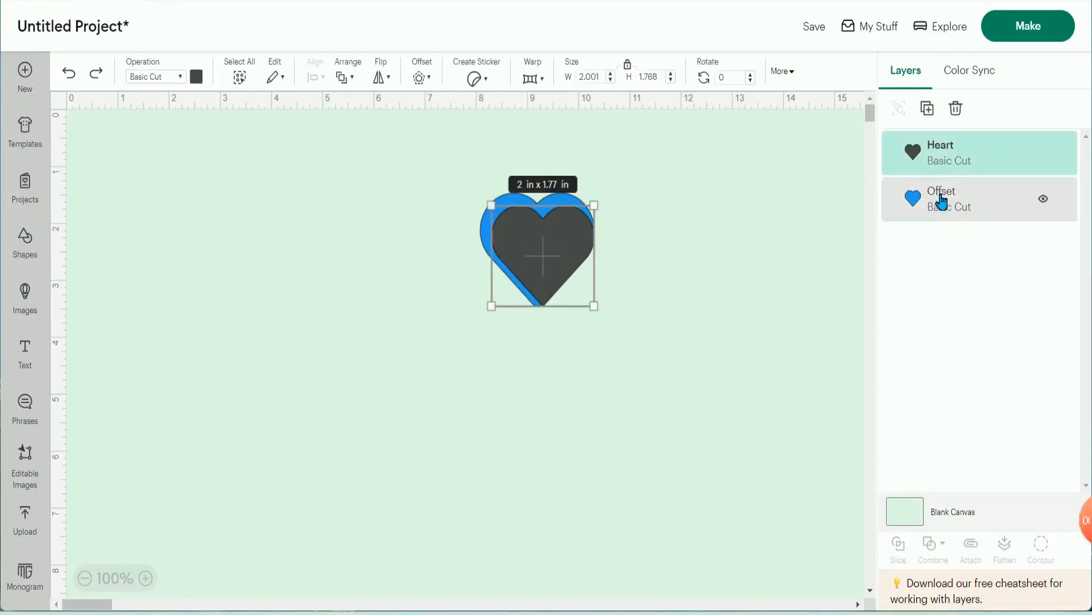
{"action": "left_click", "coordinate": [934, 200], "text": "shift"}
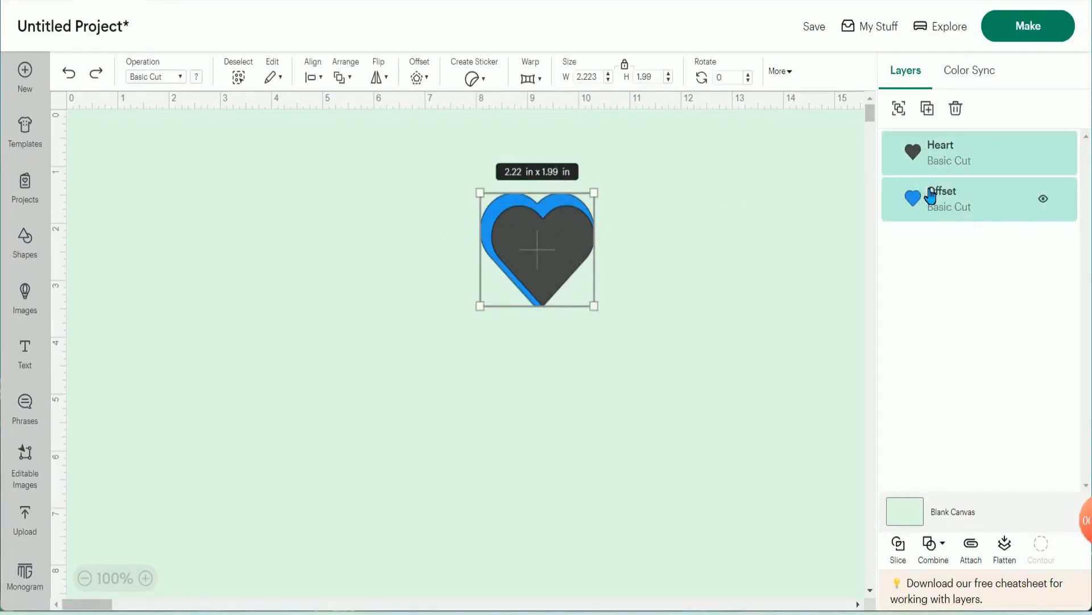
{"action": "left_click_drag", "start_coordinate": [518, 247], "coordinate": [620, 227]}
{"action": "left_click", "coordinate": [554, 253]}
{"action": "left_click", "coordinate": [450, 214]}
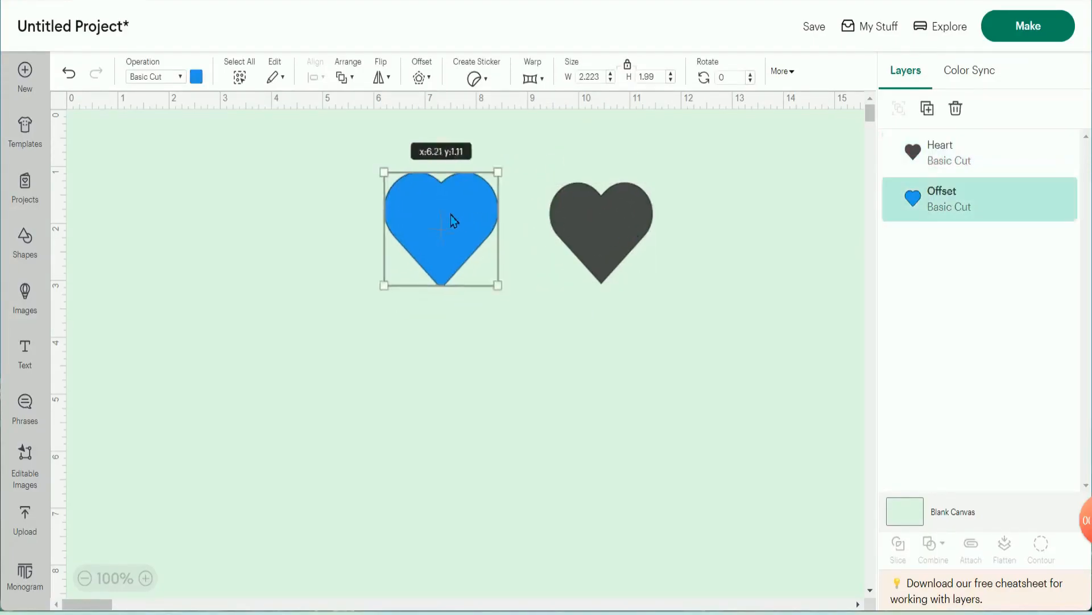
{"action": "left_click_drag", "start_coordinate": [451, 214], "coordinate": [396, 207]}
{"action": "left_click_drag", "start_coordinate": [592, 220], "coordinate": [560, 218]}
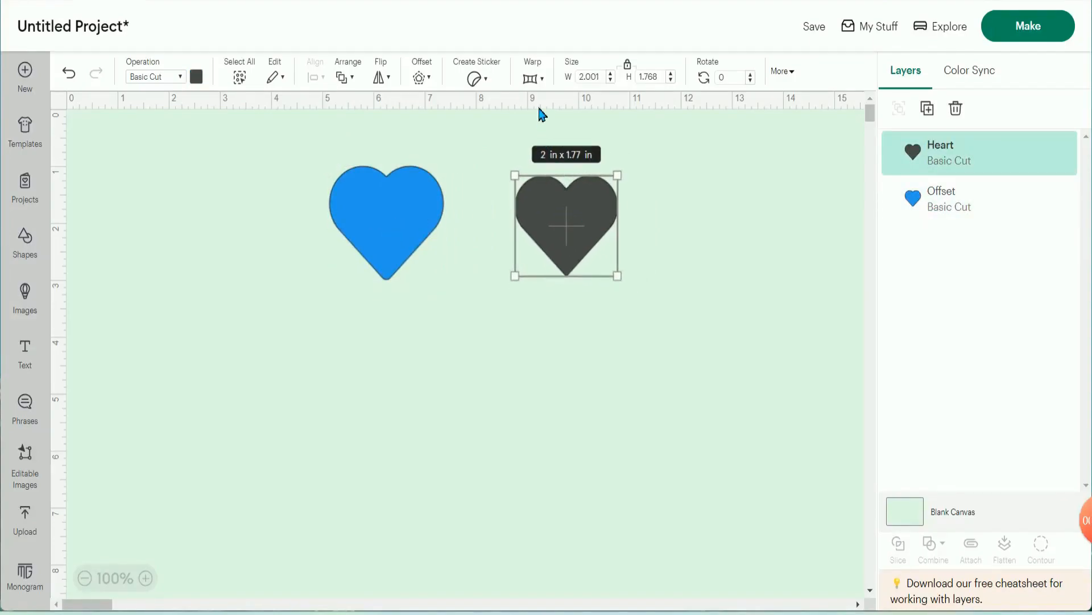
- Try warp styles 1 through 5 on the dark heart, and undo the warp
{"action": "left_click", "coordinate": [545, 80]}
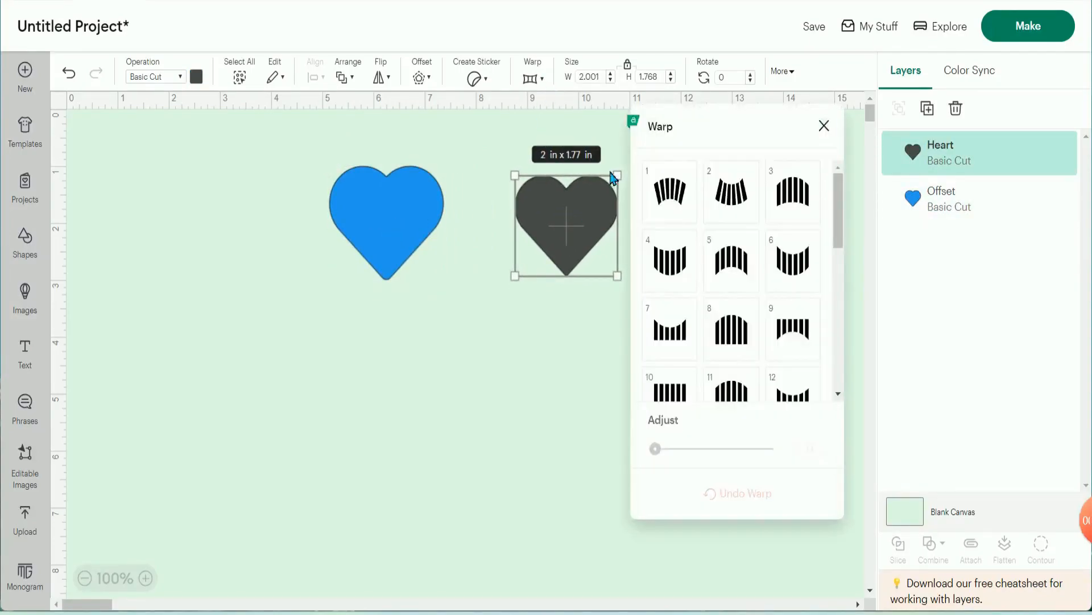
{"action": "left_click", "coordinate": [677, 198]}
{"action": "left_click", "coordinate": [740, 202]}
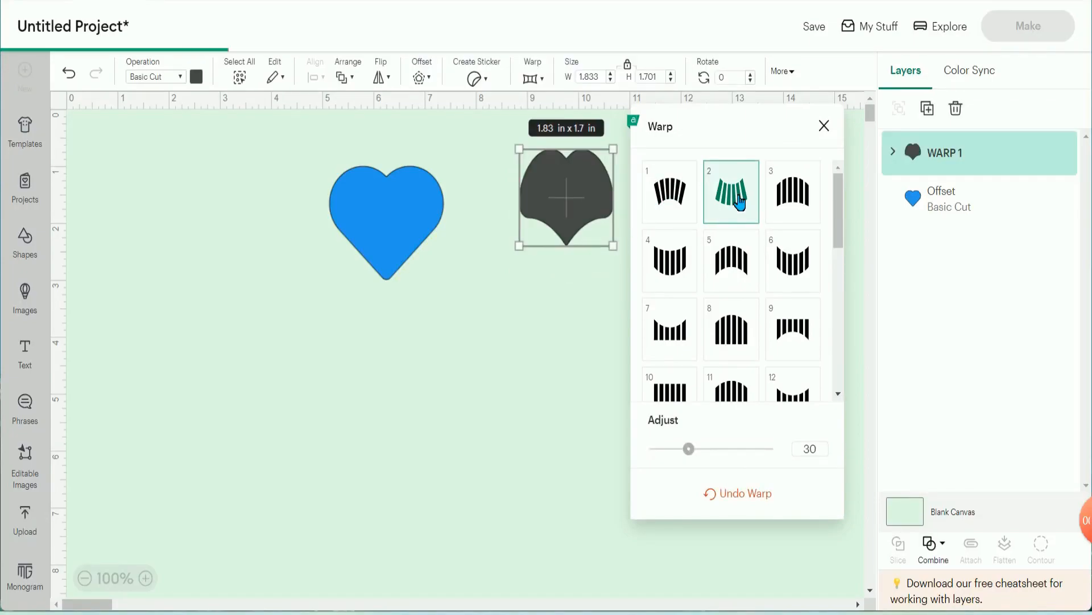
{"action": "left_click", "coordinate": [790, 203]}
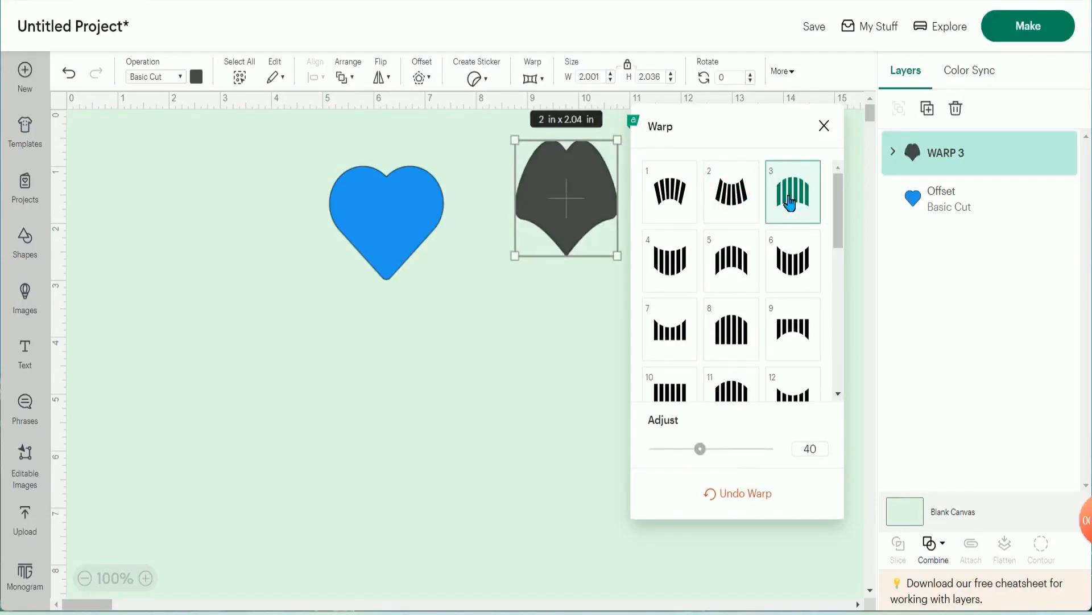
{"action": "left_click", "coordinate": [674, 259]}
{"action": "left_click", "coordinate": [734, 262]}
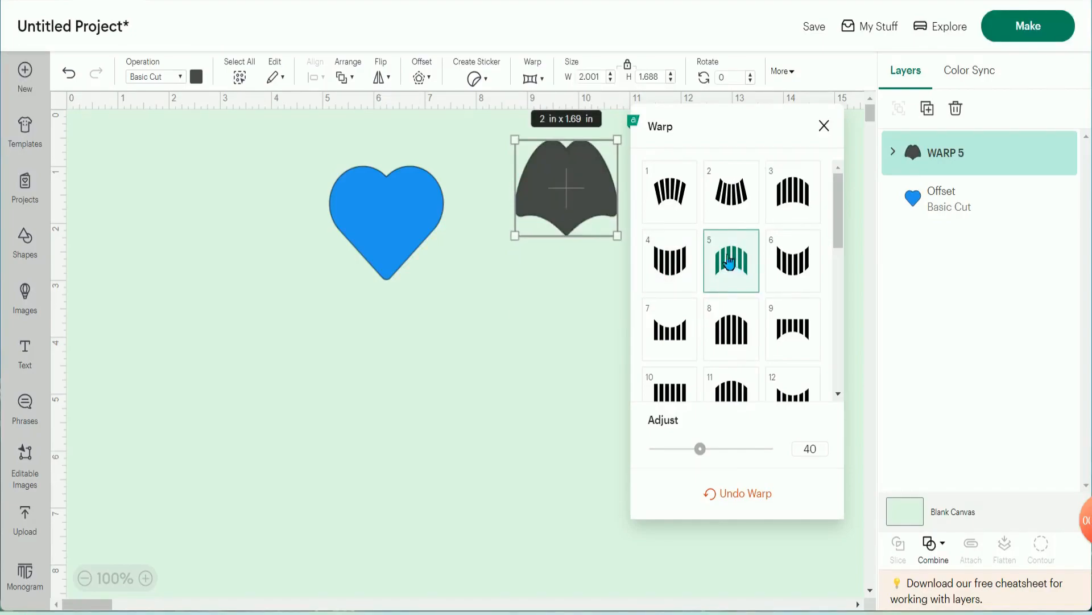
{"action": "left_click", "coordinate": [745, 495]}
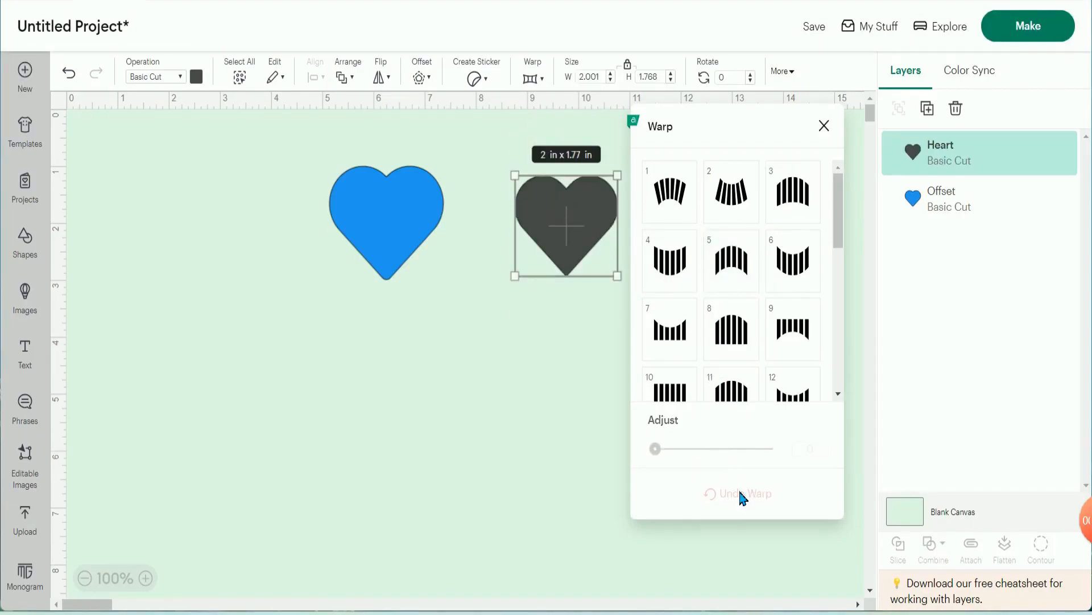
- Try warp style 1 and its adjustment on the dark heart, undo the warp, and close the warp options
{"action": "left_click", "coordinate": [679, 199]}
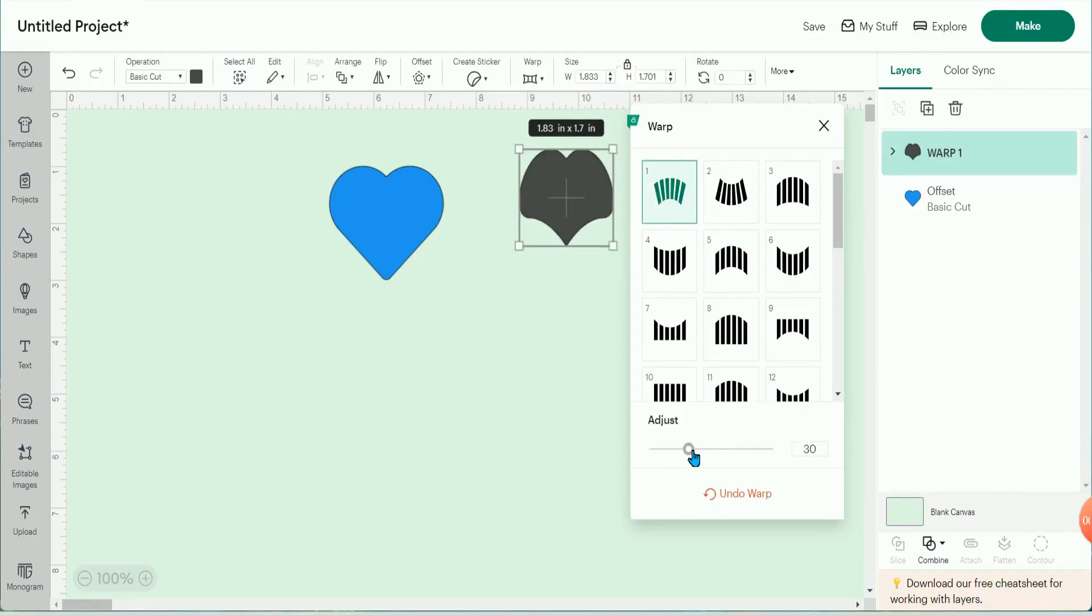
{"action": "mouse_move", "coordinate": [694, 456]}
{"action": "left_mouse_down"}
{"action": "mouse_move", "coordinate": [761, 458]}
{"action": "mouse_move", "coordinate": [662, 457]}
{"action": "mouse_move", "coordinate": [695, 454]}
{"action": "left_mouse_up"}
{"action": "left_click", "coordinate": [730, 494]}
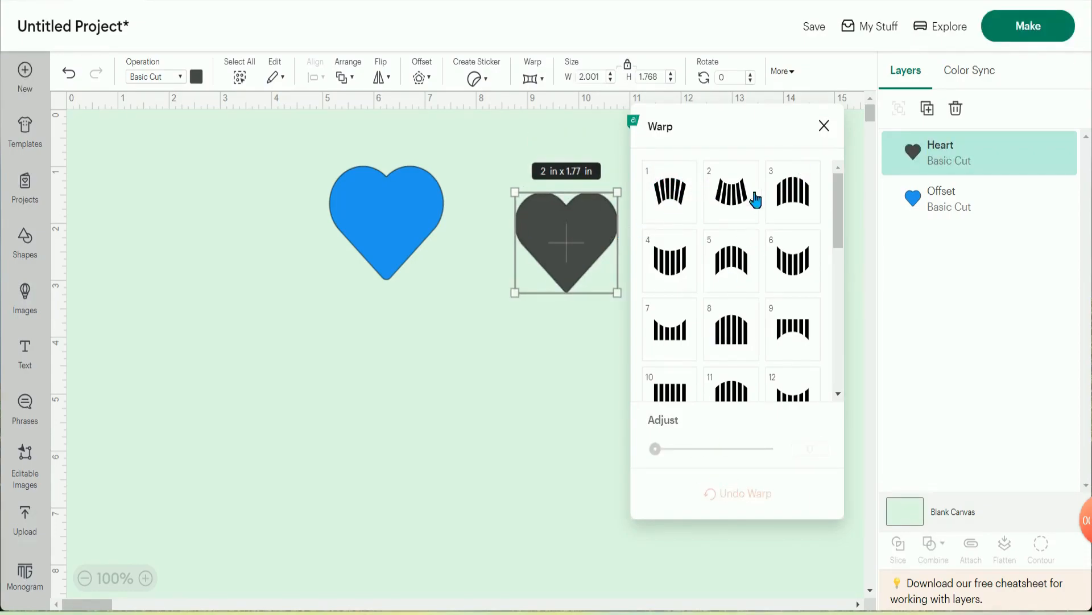
{"action": "left_click", "coordinate": [825, 127]}
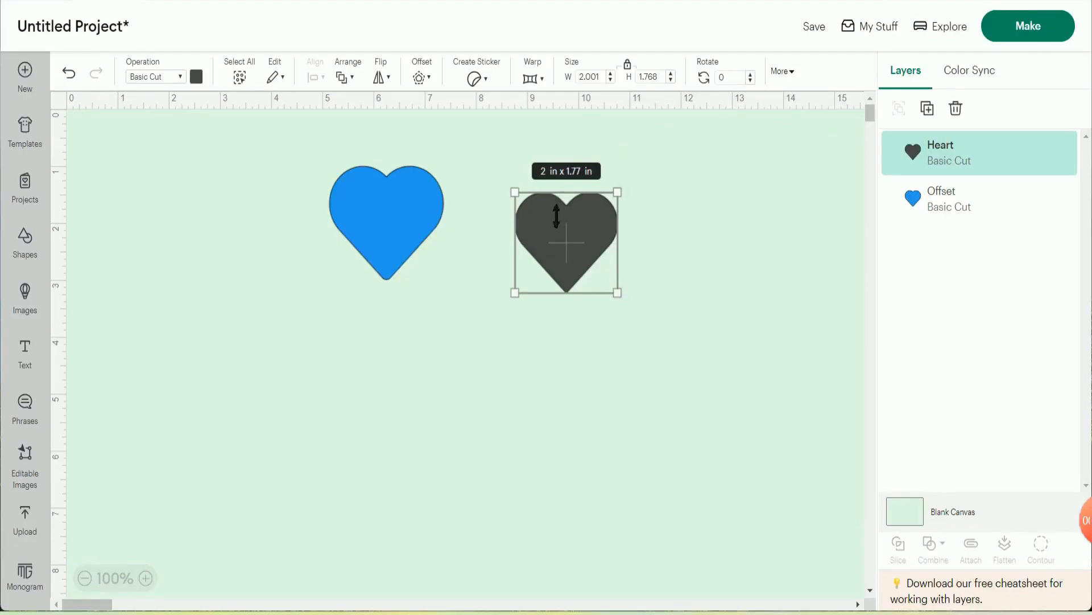
- Enlarge the dark heart proportionally to 3.7 in wide, and shrink it to about 3.16 × 2.79 in
{"action": "left_click", "coordinate": [614, 74]}
{"action": "left_click", "coordinate": [614, 75]}
{"action": "left_click", "coordinate": [613, 75]}
{"action": "left_click", "coordinate": [613, 74]}
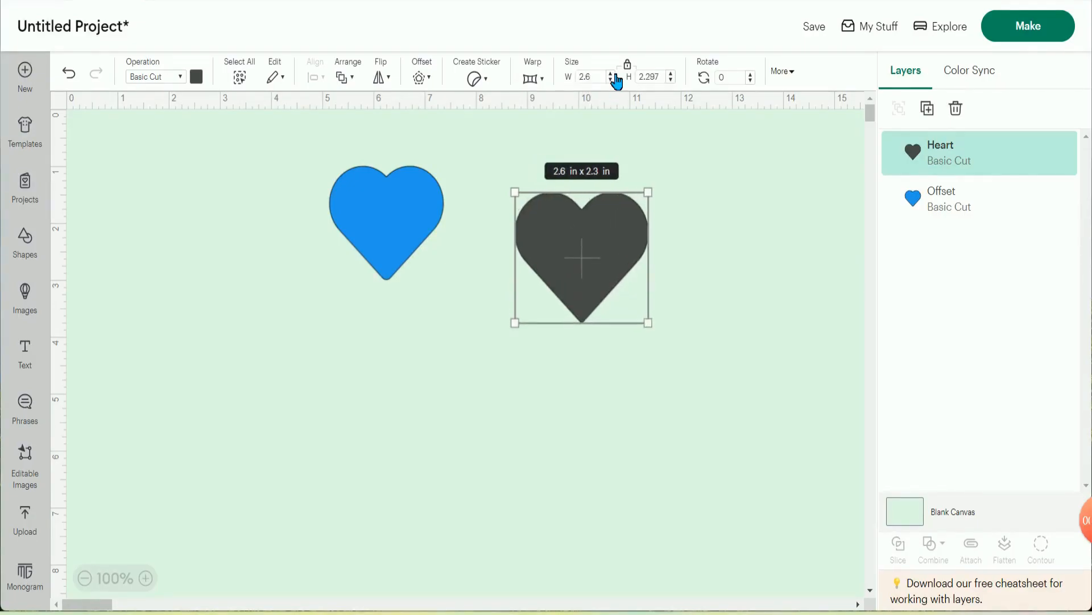
{"action": "left_click", "coordinate": [613, 75]}
{"action": "left_click", "coordinate": [613, 75]}
{"action": "left_click", "coordinate": [613, 74]}
{"action": "left_click", "coordinate": [614, 74]}
{"action": "left_click", "coordinate": [613, 75]}
{"action": "left_click", "coordinate": [613, 75]}
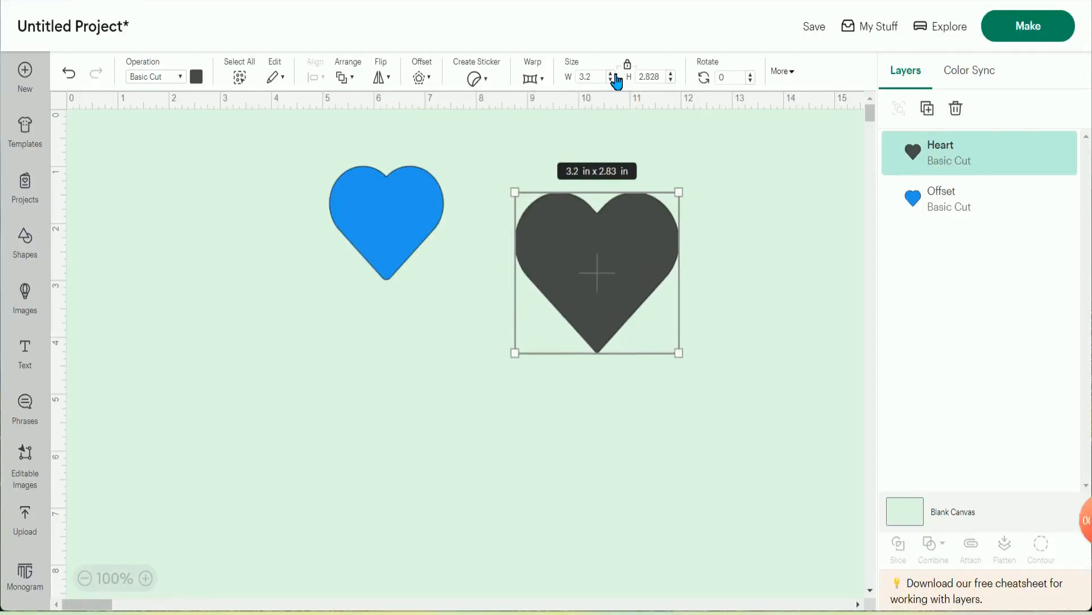
{"action": "left_click", "coordinate": [612, 75]}
{"action": "left_click", "coordinate": [611, 74]}
{"action": "left_click", "coordinate": [611, 75]}
{"action": "left_click", "coordinate": [611, 75]}
{"action": "left_click", "coordinate": [611, 75]}
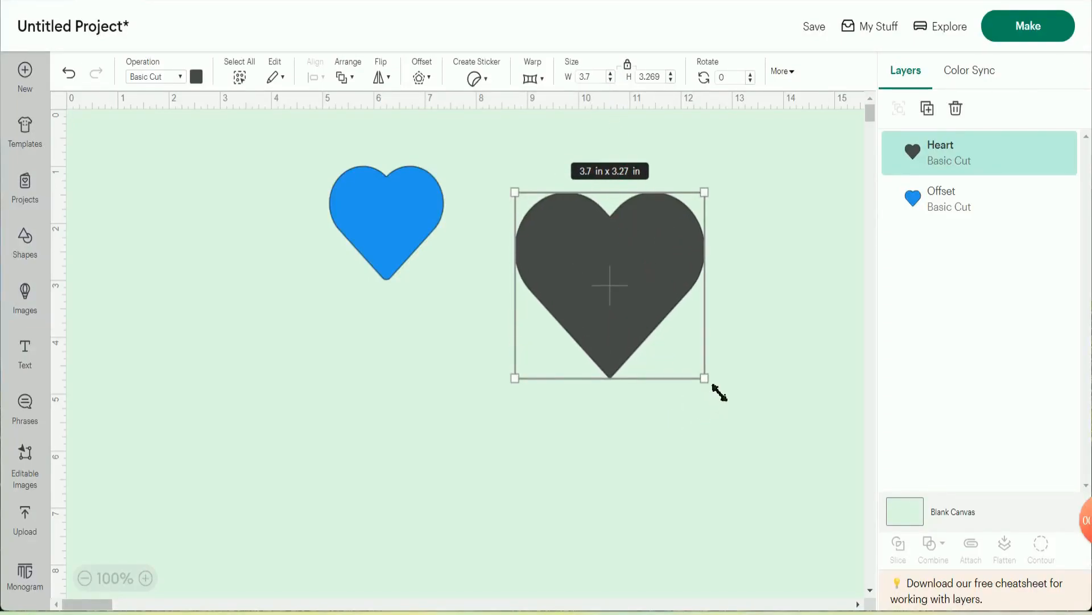
{"action": "left_click_drag", "start_coordinate": [720, 392], "coordinate": [691, 348]}
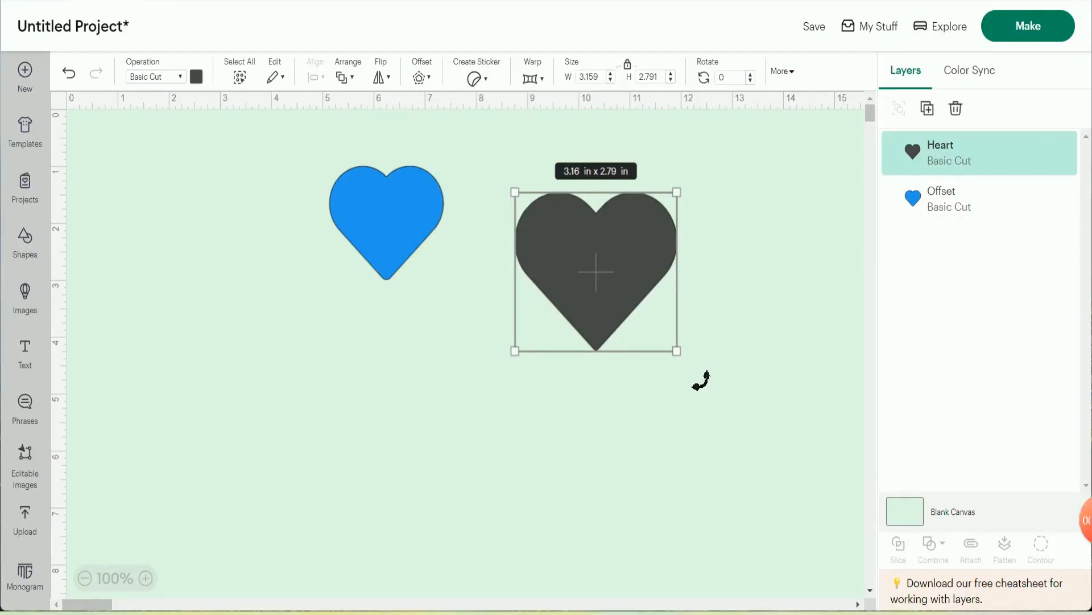
- Rotate the dark heart freehand to about 359.84°, and show gridlines on the canvas
{"action": "mouse_move", "coordinate": [701, 380]}
{"action": "left_mouse_down"}
{"action": "mouse_move", "coordinate": [722, 282]}
{"action": "mouse_move", "coordinate": [679, 376]}
{"action": "mouse_move", "coordinate": [629, 392]}
{"action": "mouse_move", "coordinate": [698, 339]}
{"action": "mouse_move", "coordinate": [727, 405]}
{"action": "mouse_move", "coordinate": [624, 283]}
{"action": "mouse_move", "coordinate": [592, 383]}
{"action": "mouse_move", "coordinate": [659, 292]}
{"action": "mouse_move", "coordinate": [625, 325]}
{"action": "mouse_move", "coordinate": [673, 378]}
{"action": "mouse_move", "coordinate": [693, 366]}
{"action": "left_mouse_up"}
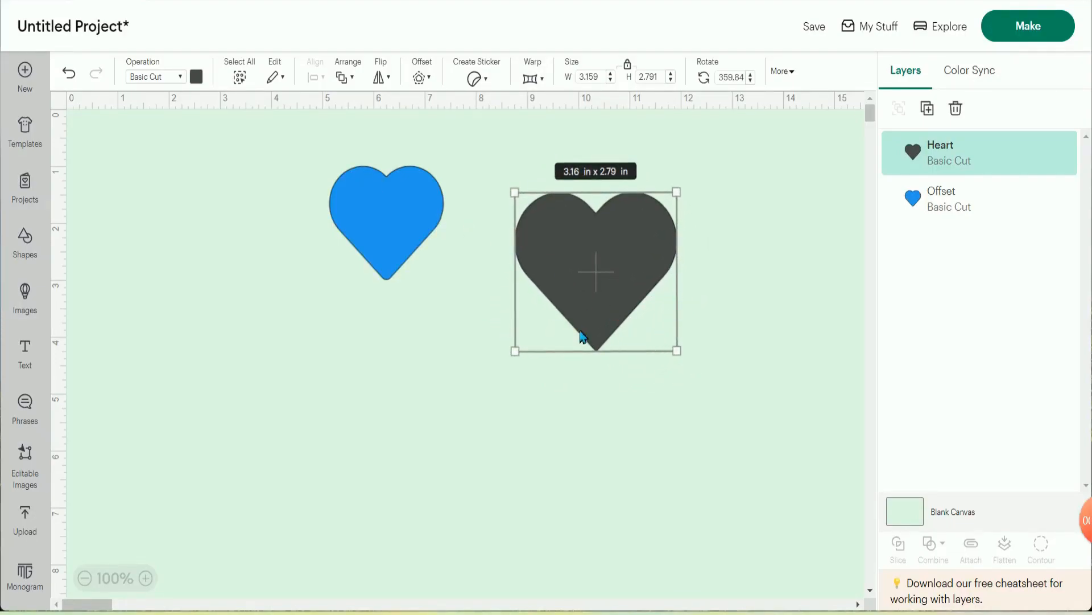
{"action": "left_click", "coordinate": [59, 99]}
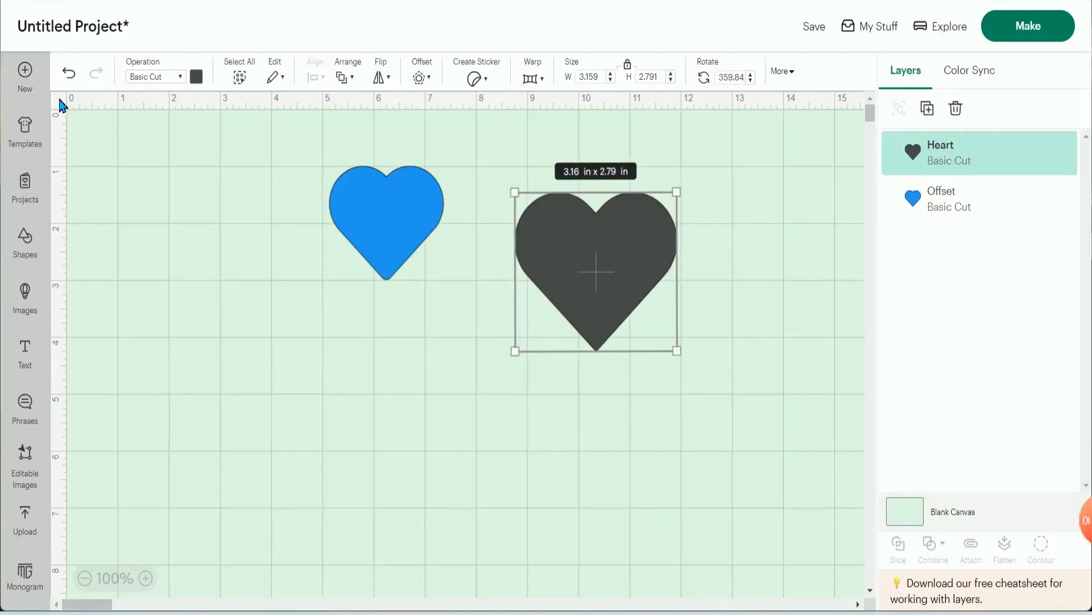
- Hide the canvas gridlines, shift the dark heart slightly, and move the blue heart close beside it
{"action": "left_click_drag", "start_coordinate": [630, 282], "coordinate": [637, 268]}
{"action": "left_click_drag", "start_coordinate": [367, 211], "coordinate": [437, 267]}
{"action": "left_click", "coordinate": [586, 410]}
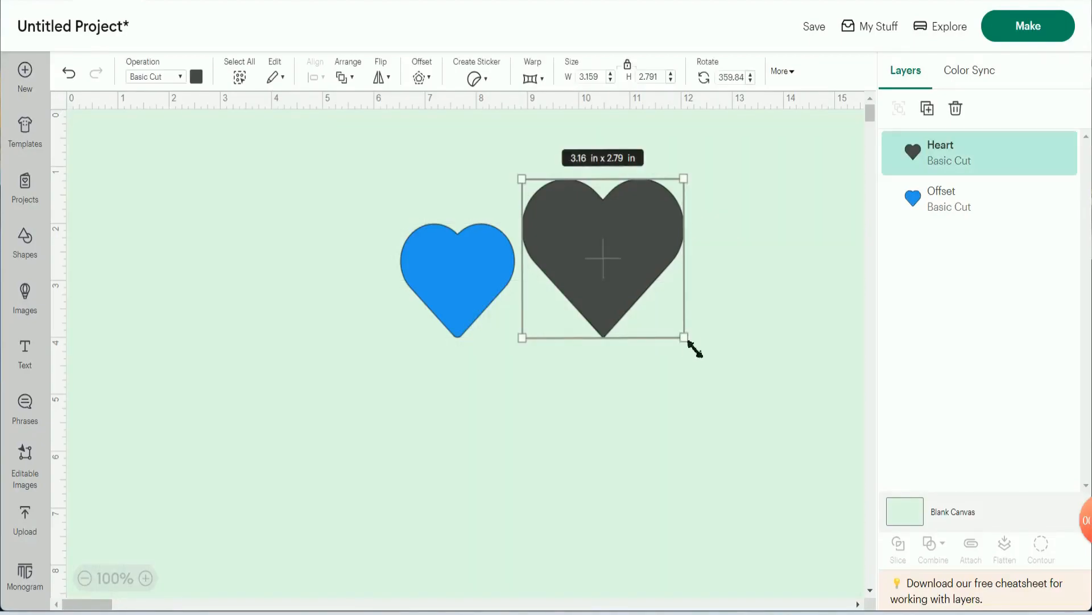
- Unlock the dark heart's proportions, shrink it freehand to about 2.58 × 2.23 in, and set its width to 3 in
{"action": "left_click", "coordinate": [629, 67]}
{"action": "left_click_drag", "start_coordinate": [685, 339], "coordinate": [654, 306]}
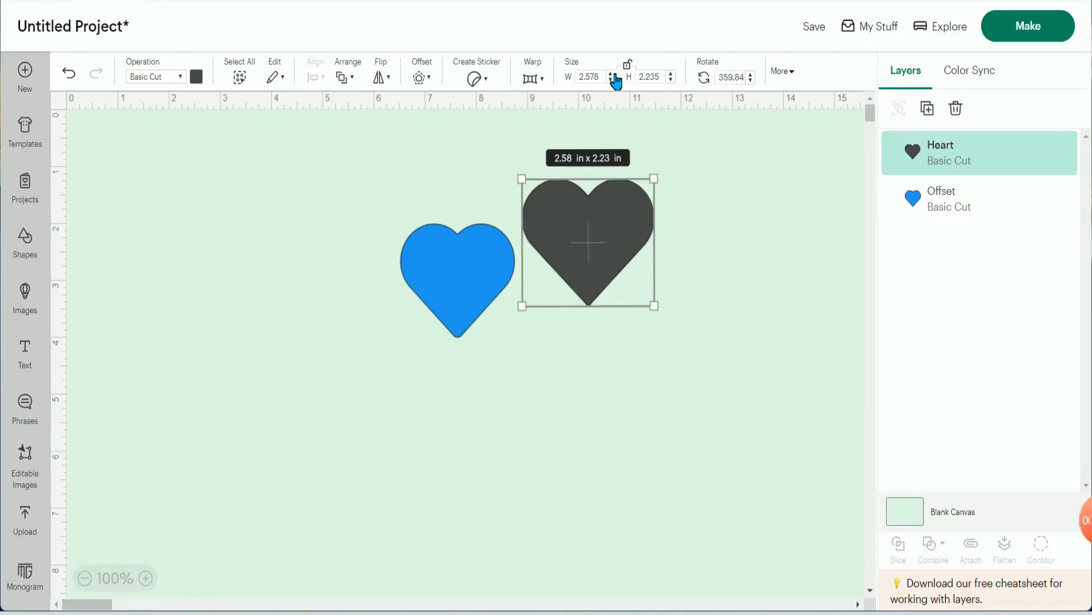
{"action": "left_click", "coordinate": [613, 74]}
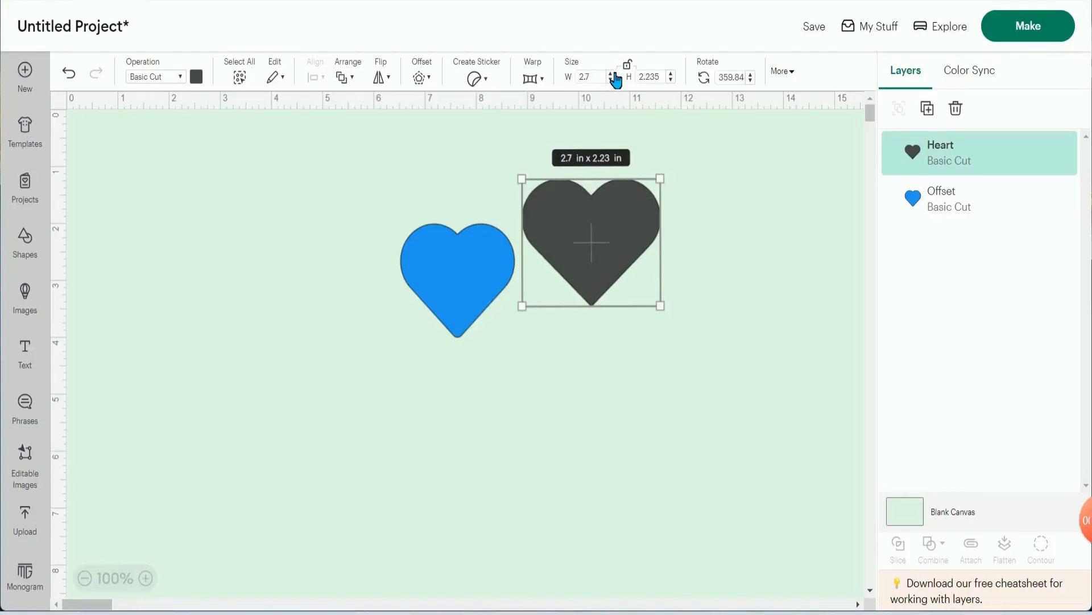
{"action": "left_click", "coordinate": [612, 74]}
{"action": "left_click", "coordinate": [612, 74]}
{"action": "left_click", "coordinate": [613, 74]}
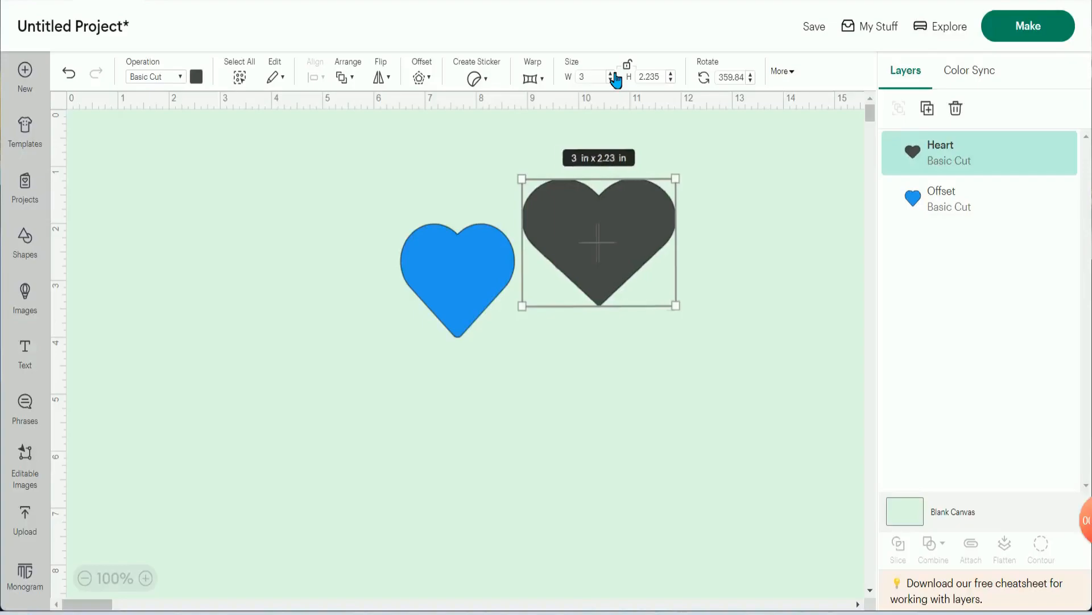
- Set the dark heart's height to 3 in with its proportions unlocked
{"action": "left_click", "coordinate": [672, 74]}
{"action": "left_click", "coordinate": [673, 74]}
{"action": "left_click", "coordinate": [672, 74]}
{"action": "left_click", "coordinate": [672, 74]}
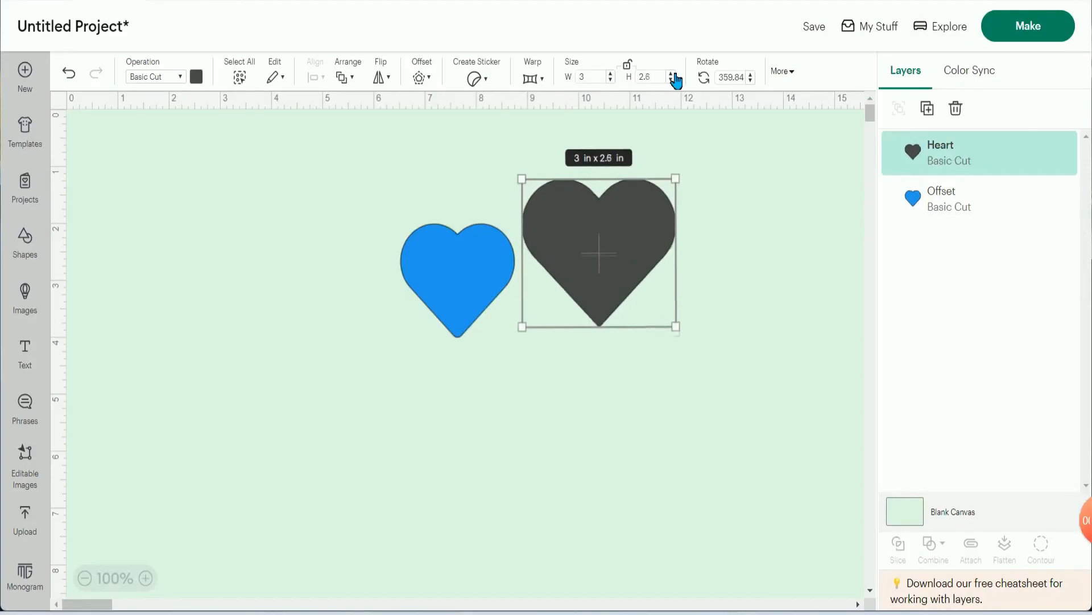
{"action": "left_click", "coordinate": [672, 74]}
{"action": "left_click", "coordinate": [672, 74]}
{"action": "left_click", "coordinate": [672, 74]}
{"action": "left_click", "coordinate": [673, 74]}
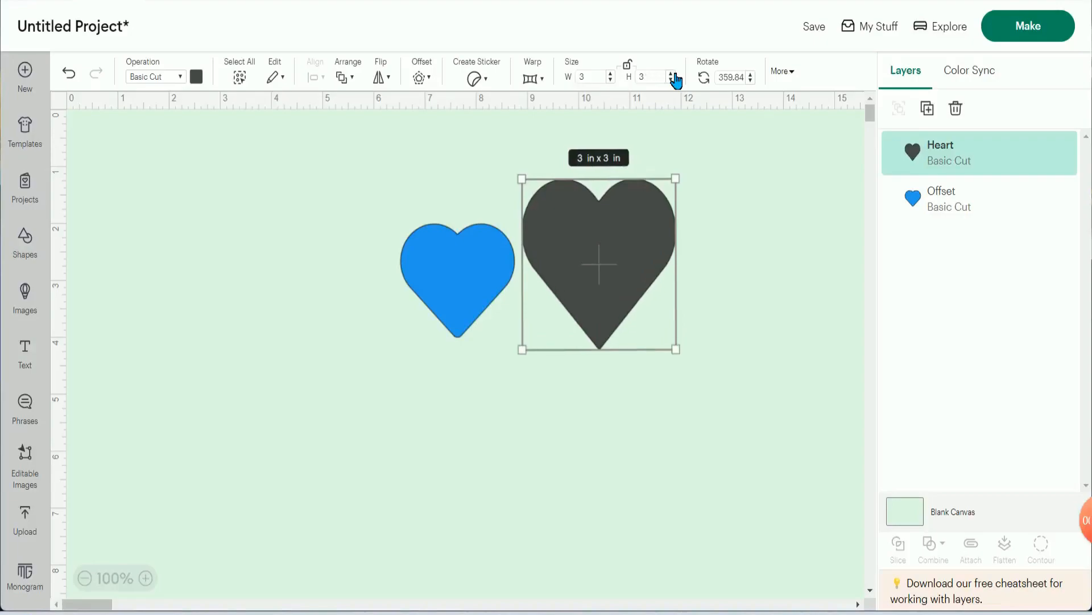
- Increase only the dark heart's width to 3.4 in with its proportions unlocked
{"action": "left_click", "coordinate": [629, 67]}
{"action": "left_click", "coordinate": [611, 74]}
{"action": "left_click", "coordinate": [611, 74]}
{"action": "left_click", "coordinate": [611, 74]}
{"action": "left_click", "coordinate": [611, 74]}
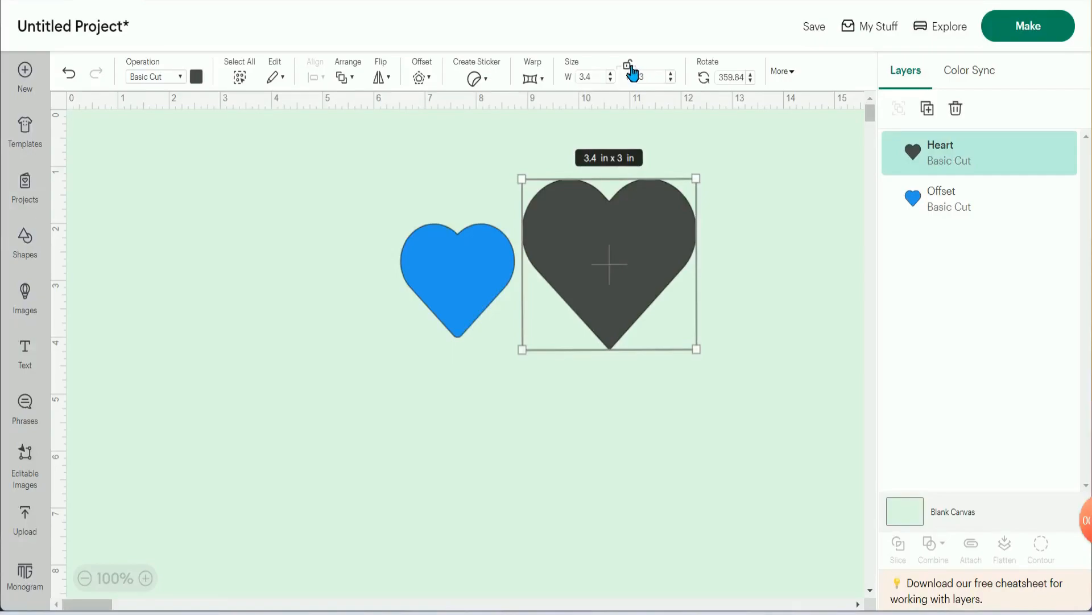
- Lock the dark heart's proportions and enlarge it to a height of 3.8 in
{"action": "left_click", "coordinate": [673, 74]}
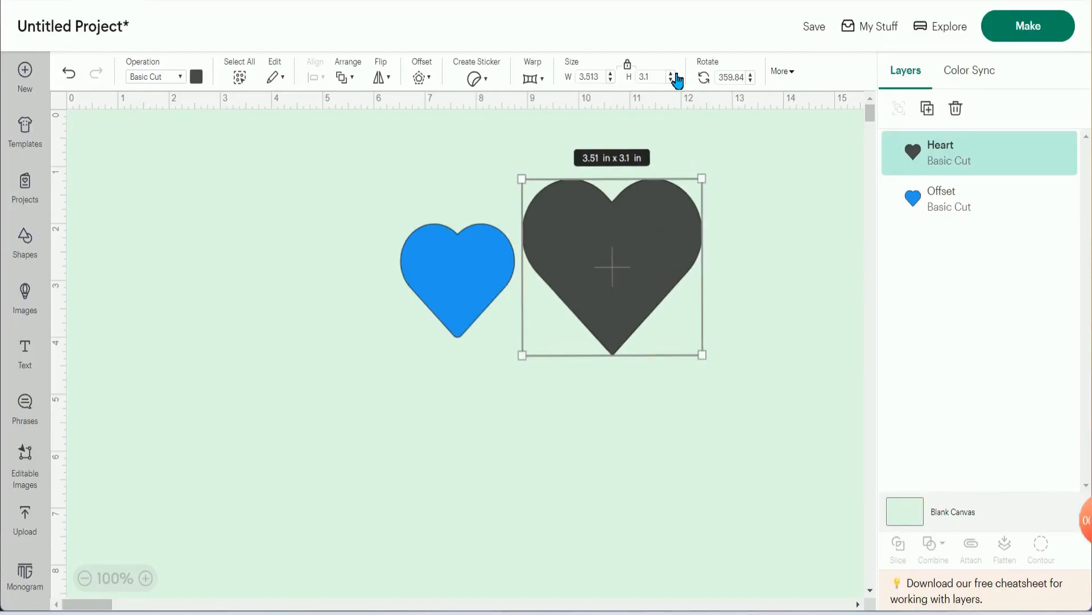
{"action": "left_click", "coordinate": [673, 74]}
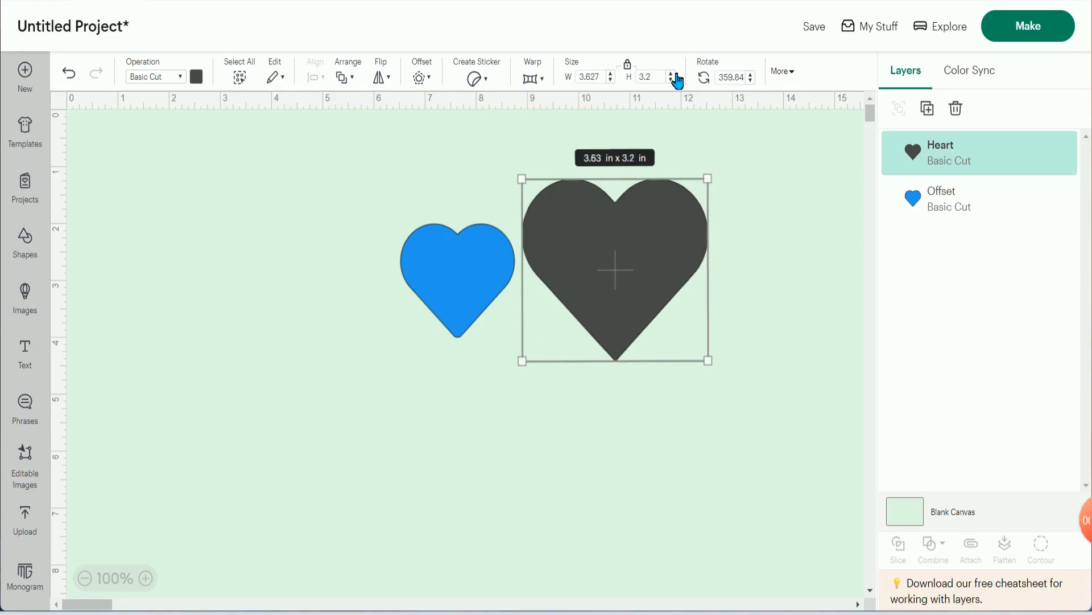
{"action": "left_click", "coordinate": [675, 75]}
{"action": "left_click", "coordinate": [676, 75]}
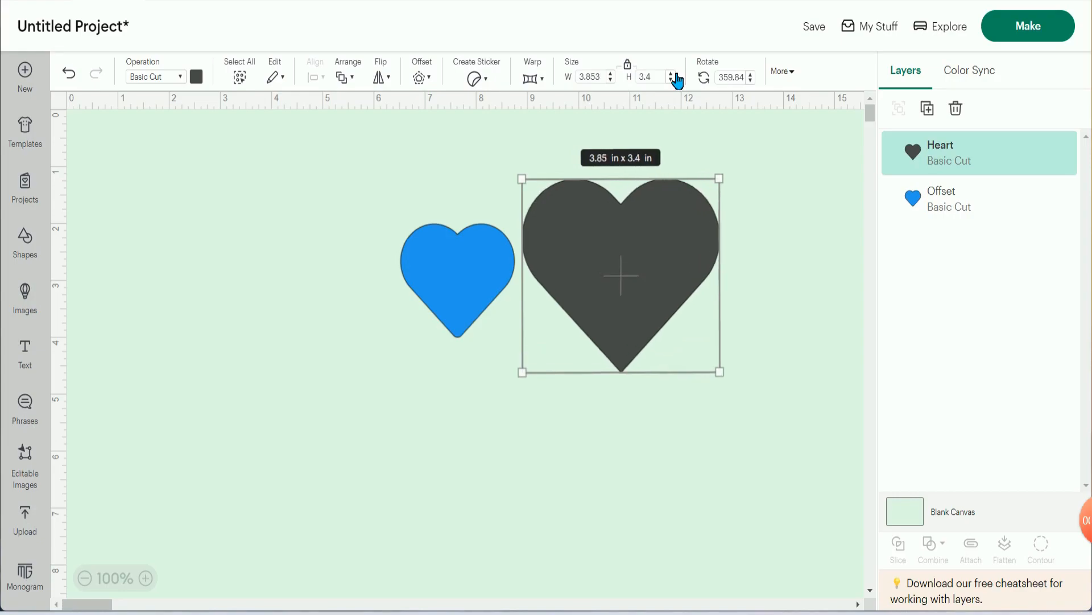
{"action": "left_click", "coordinate": [676, 75]}
{"action": "left_click", "coordinate": [675, 75]}
{"action": "left_click", "coordinate": [675, 75]}
{"action": "left_click", "coordinate": [676, 75]}
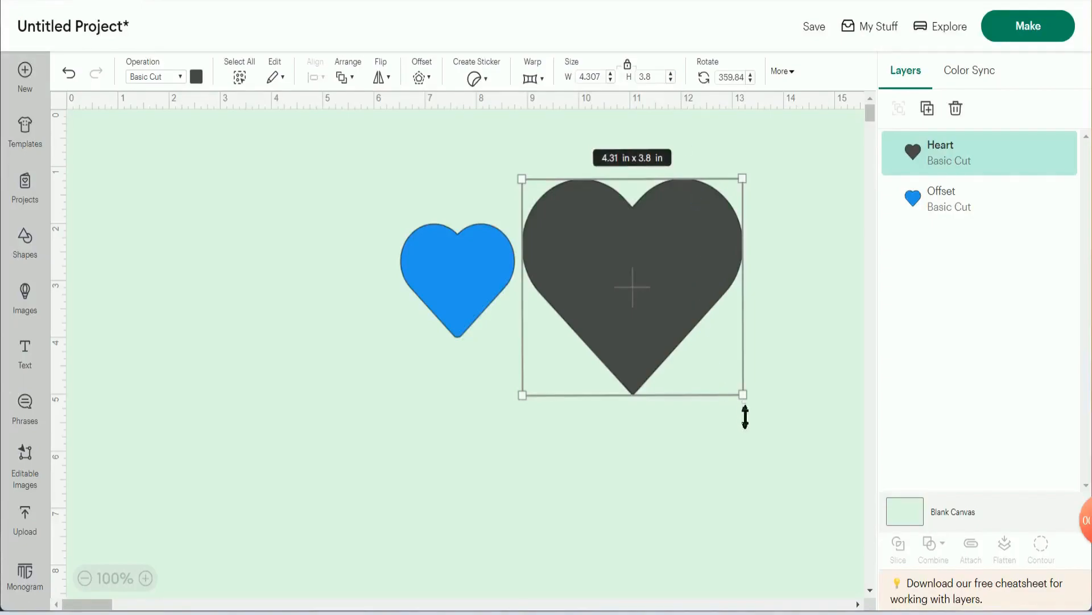
- Shrink the dark heart freehand to about 2.47 × 2.18 in, and set its width to 3 in with proportions locked
{"action": "left_click_drag", "start_coordinate": [750, 406], "coordinate": [652, 304]}
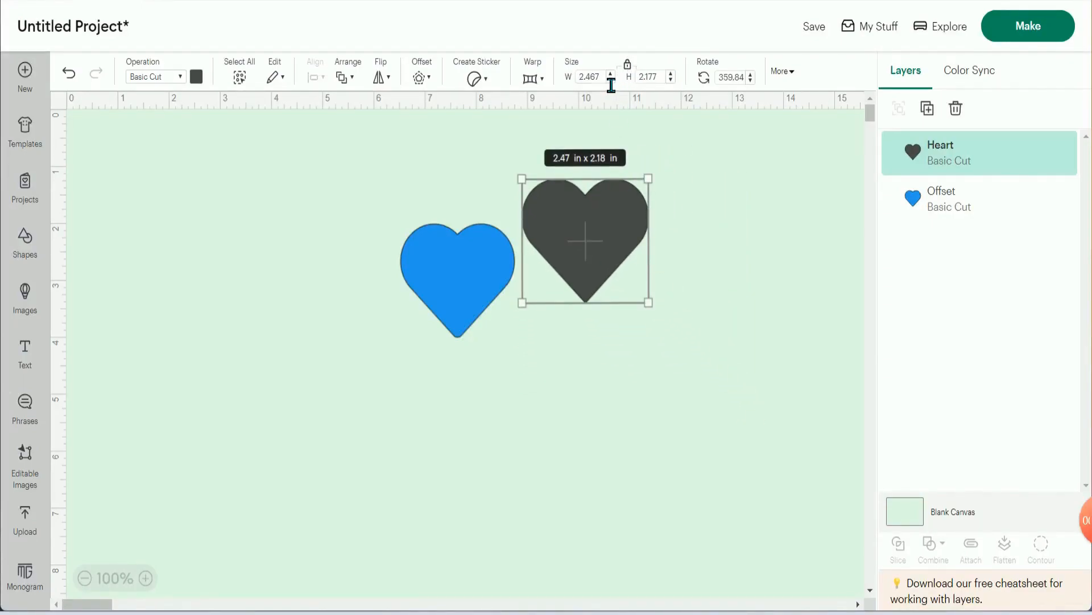
{"action": "double_click", "coordinate": [589, 79]}
{"action": "type", "text": "3"}
{"action": "key", "text": "Return"}
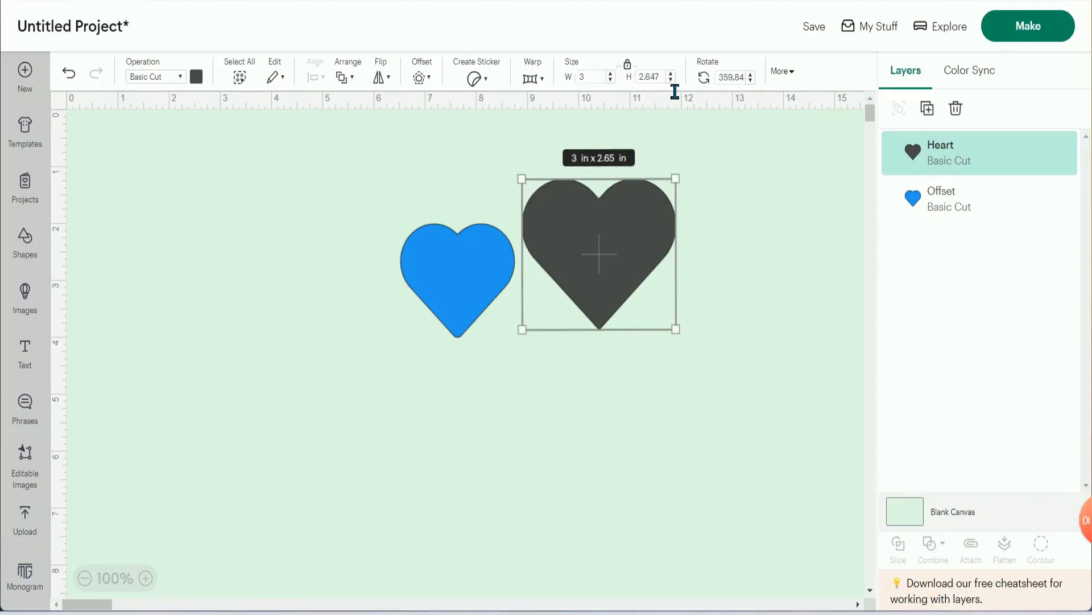
- Set the dark heart's height to 3 in with proportions locked, then unlock them and set its width to 3 in
{"action": "left_click_drag", "start_coordinate": [669, 86], "coordinate": [652, 89]}
{"action": "type", "text": "3"}
{"action": "key", "text": "Return"}
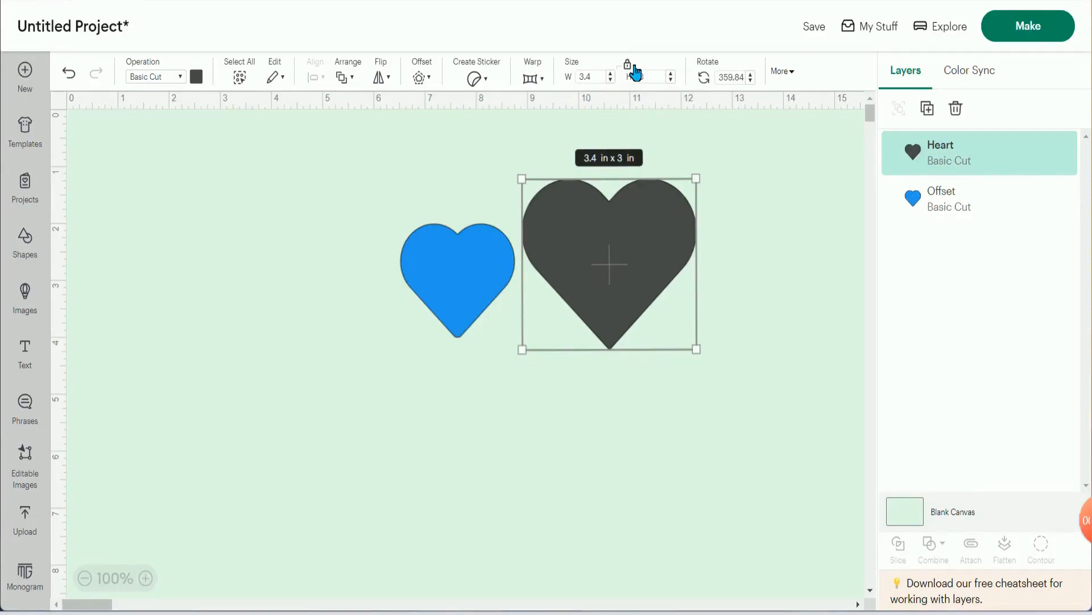
{"action": "left_click_drag", "start_coordinate": [607, 83], "coordinate": [588, 91]}
{"action": "type", "text": "3"}
{"action": "key", "text": "Return"}
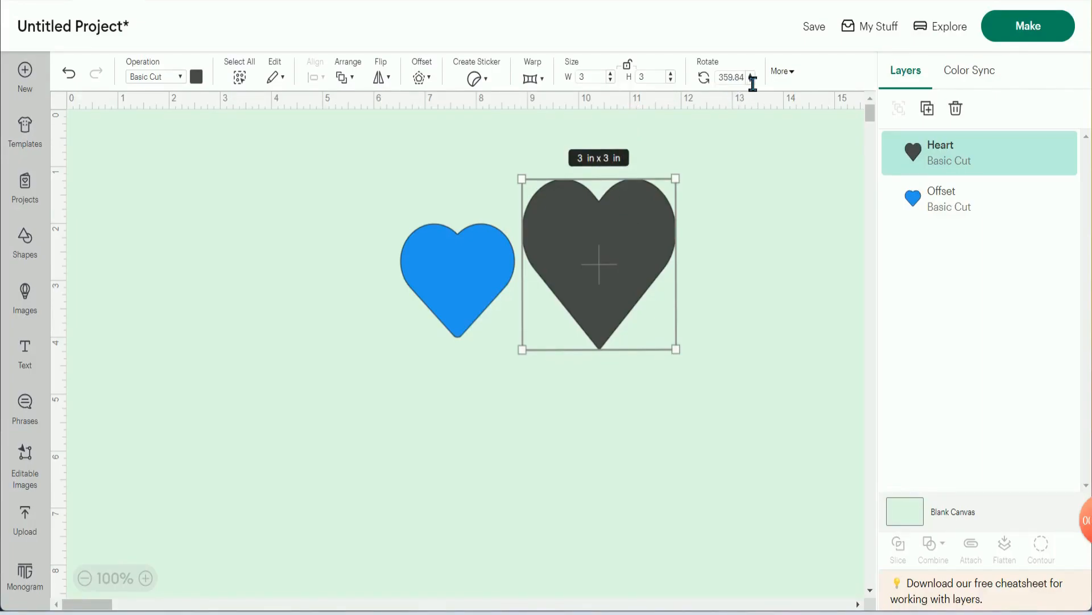
- Try rotating the dark heart to 2° and 0°, and set its rotation to 1°
{"action": "left_click_drag", "start_coordinate": [753, 75], "coordinate": [756, 82]}
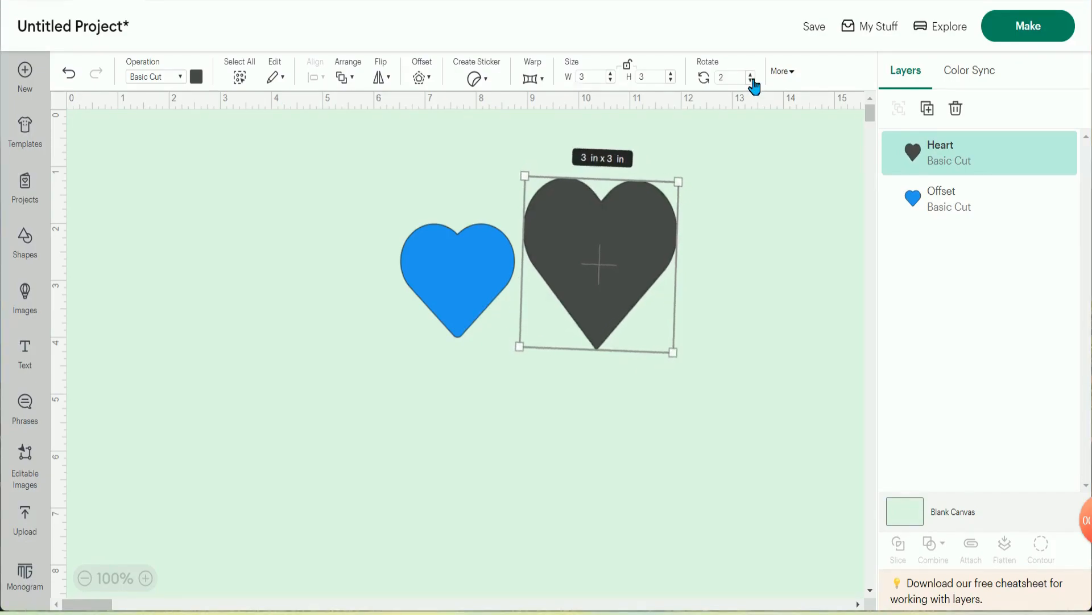
{"action": "left_click_drag", "start_coordinate": [755, 81], "coordinate": [755, 81]}
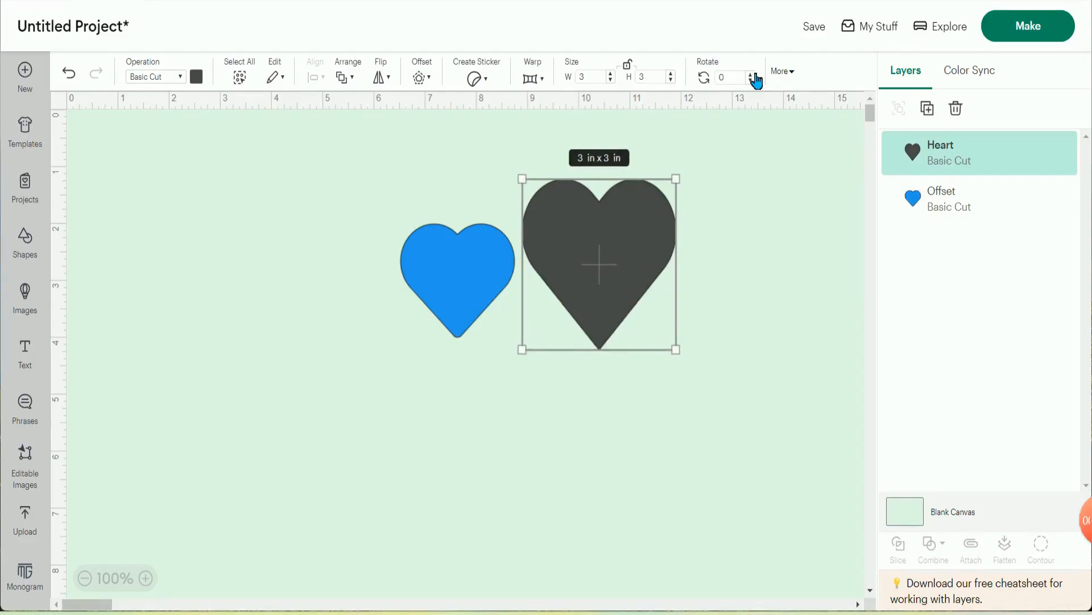
{"action": "left_click", "coordinate": [751, 74]}
{"action": "left_click", "coordinate": [752, 74]}
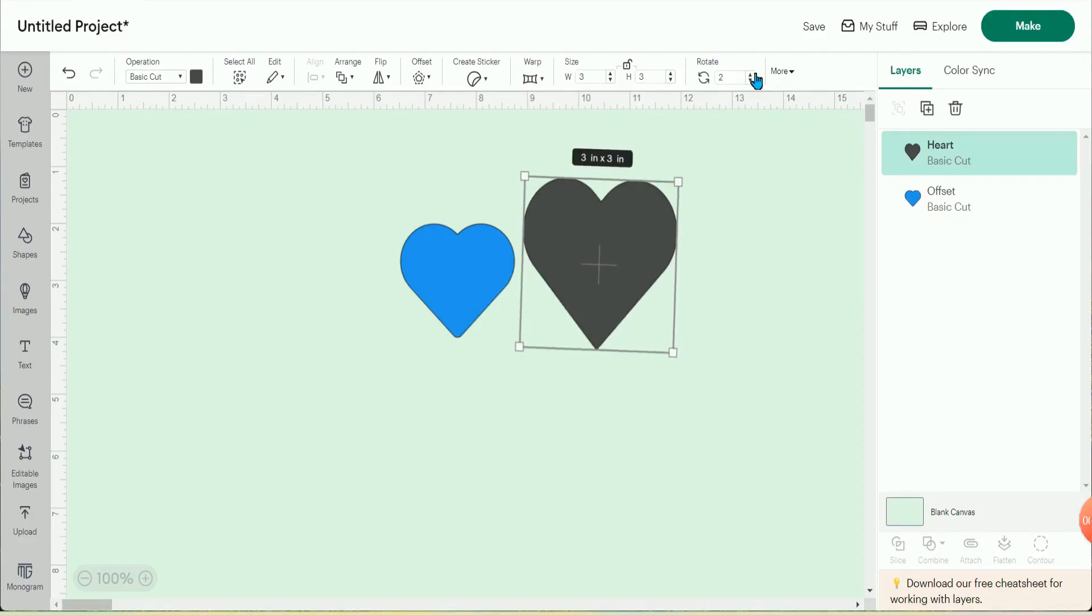
{"action": "left_click", "coordinate": [751, 80]}
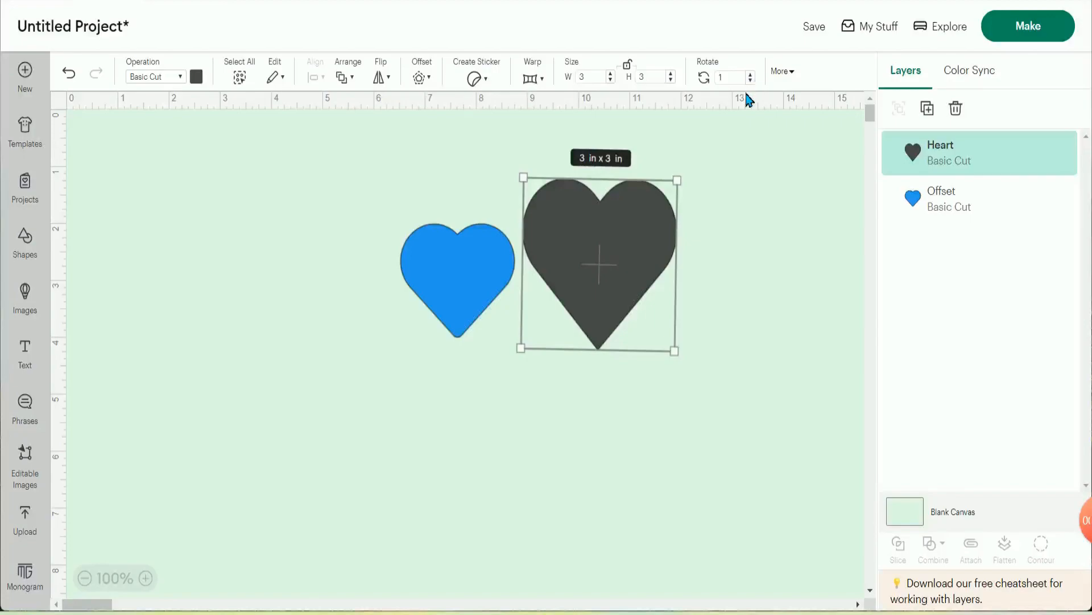
- Set the dark heart's horizontal X position to 8.875
{"action": "left_click", "coordinate": [794, 73]}
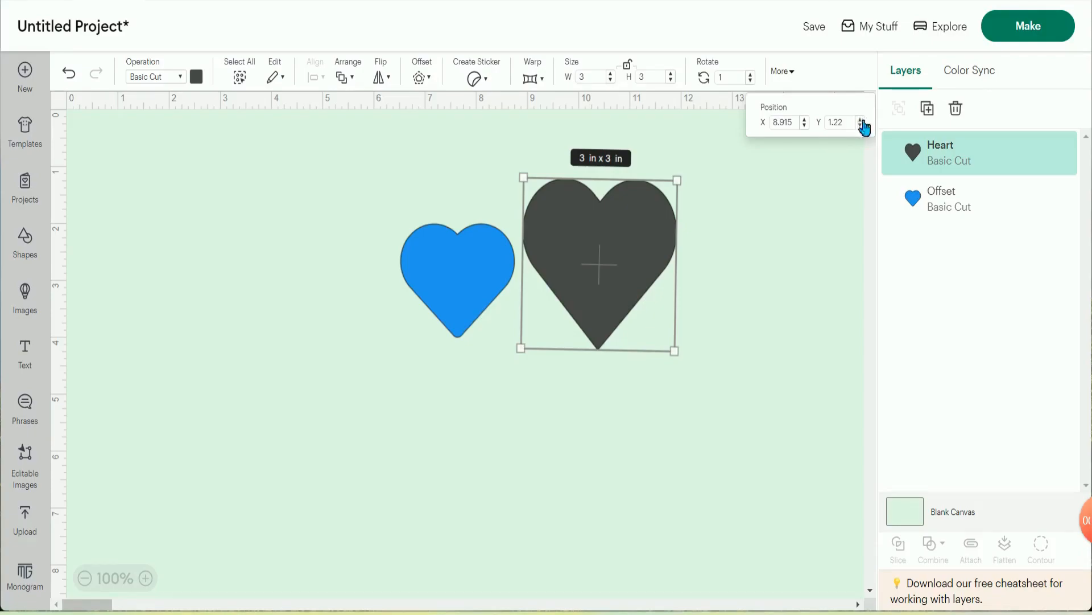
{"action": "left_click", "coordinate": [810, 126]}
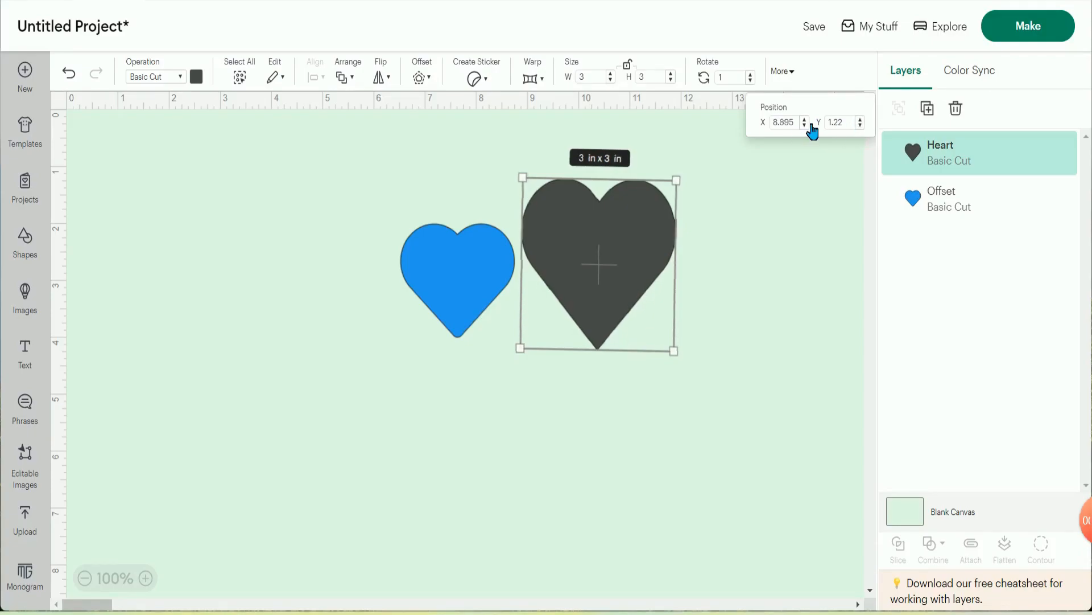
{"action": "left_click", "coordinate": [810, 127]}
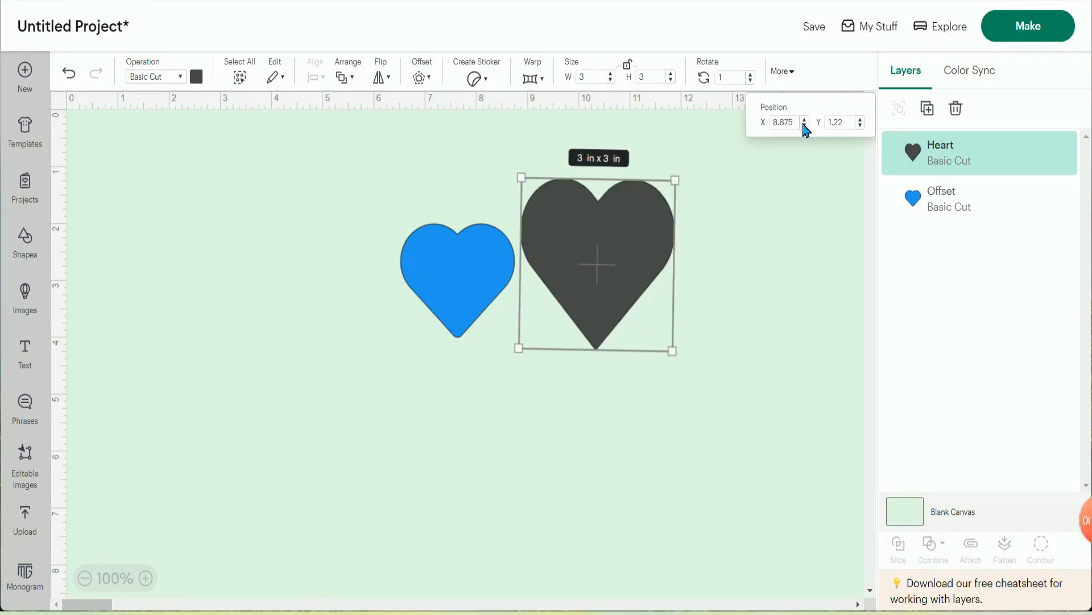
- Lower the dark heart to a Y position of 1.57 and close the position settings
{"action": "left_click", "coordinate": [862, 120]}
{"action": "left_click", "coordinate": [863, 120]}
{"action": "left_click", "coordinate": [863, 120]}
{"action": "left_click", "coordinate": [862, 120]}
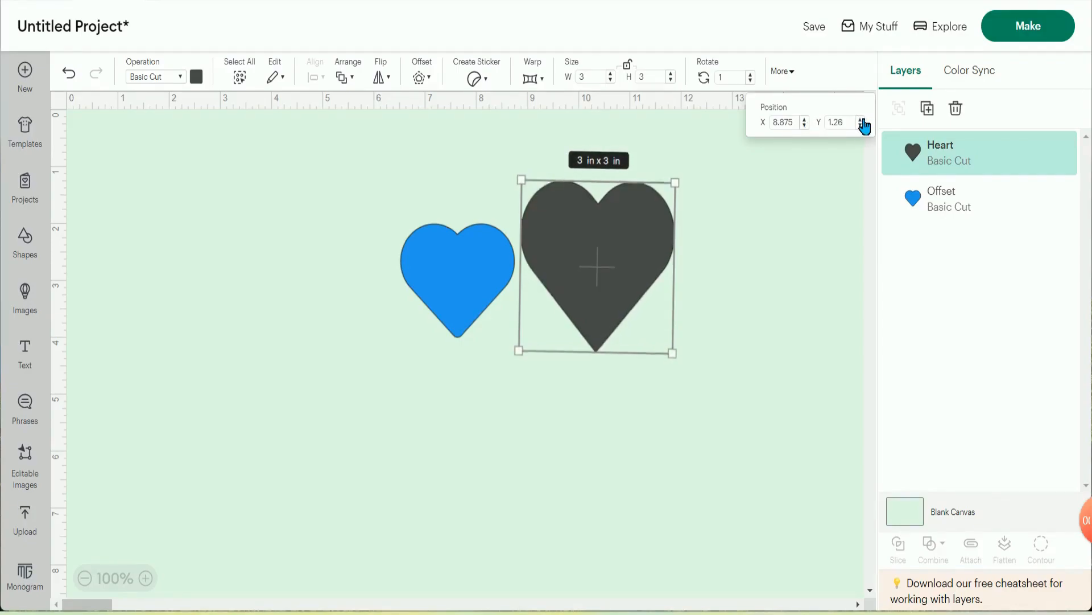
{"action": "left_click", "coordinate": [862, 120]}
{"action": "left_click", "coordinate": [863, 120]}
{"action": "left_click", "coordinate": [862, 120]}
{"action": "left_click", "coordinate": [863, 120]}
{"action": "left_click", "coordinate": [863, 120]}
{"action": "left_click", "coordinate": [863, 120]}
{"action": "left_click", "coordinate": [862, 120]}
{"action": "left_click", "coordinate": [862, 120]}
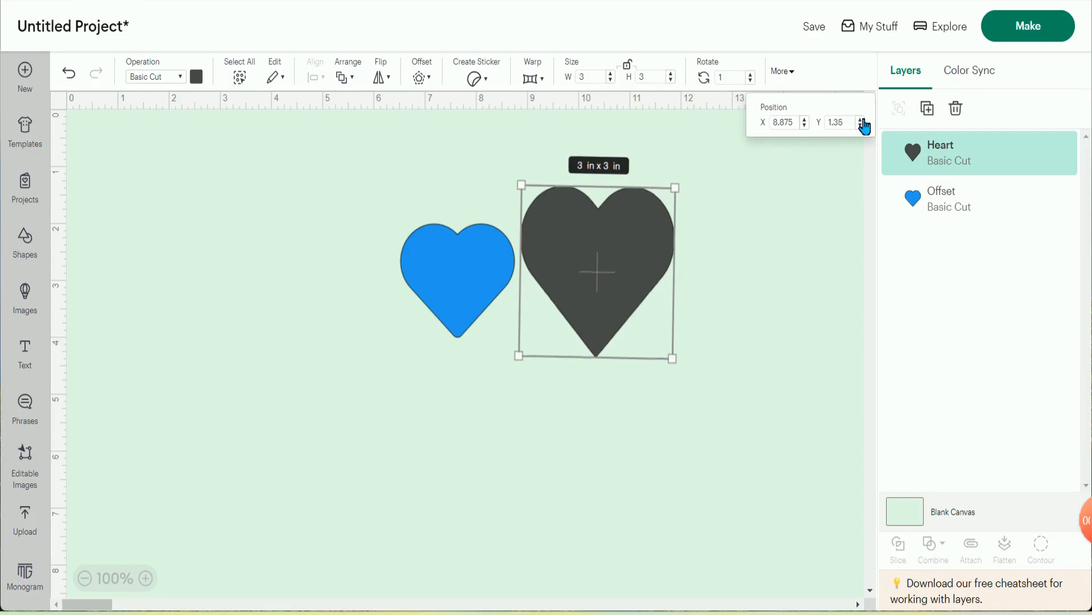
{"action": "left_click", "coordinate": [862, 120]}
{"action": "left_click", "coordinate": [863, 120]}
{"action": "left_click", "coordinate": [863, 120]}
{"action": "left_click", "coordinate": [863, 120]}
{"action": "left_click", "coordinate": [863, 120]}
{"action": "left_click", "coordinate": [863, 120]}
{"action": "left_click", "coordinate": [862, 120]}
{"action": "left_click", "coordinate": [863, 120]}
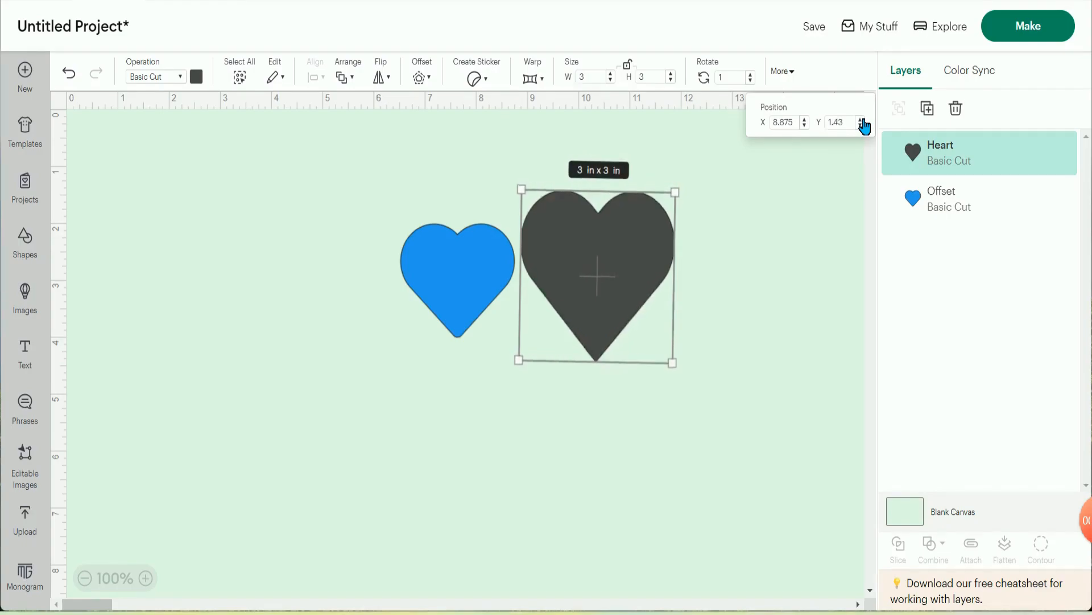
{"action": "left_click", "coordinate": [863, 120]}
{"action": "left_click", "coordinate": [862, 121]}
{"action": "left_click", "coordinate": [863, 120]}
{"action": "left_click", "coordinate": [863, 120]}
{"action": "left_click", "coordinate": [863, 120]}
{"action": "left_click", "coordinate": [863, 120]}
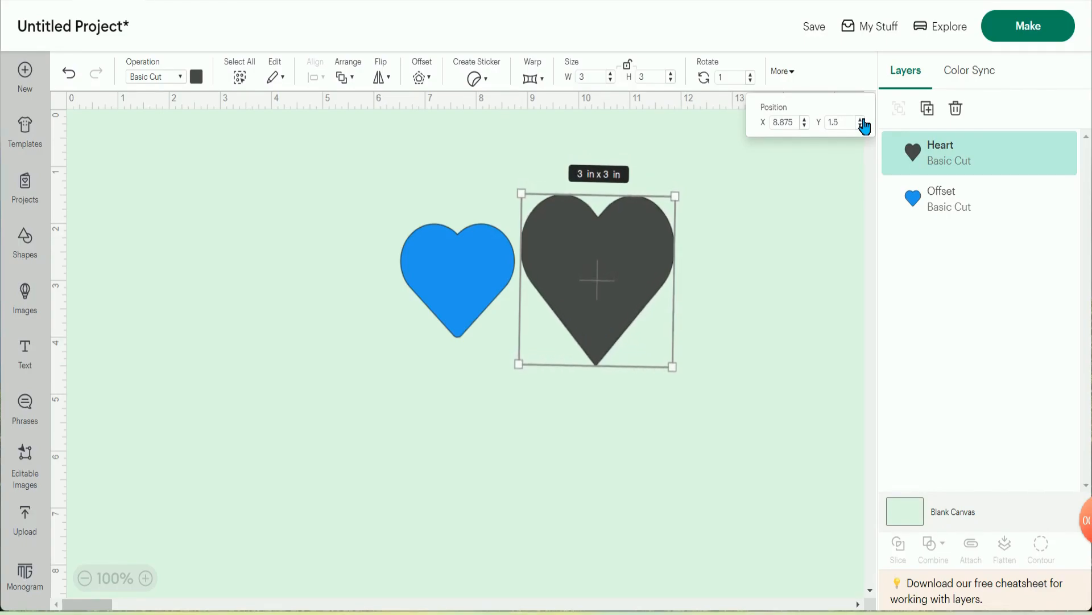
{"action": "left_click", "coordinate": [863, 120]}
{"action": "left_click", "coordinate": [863, 120]}
{"action": "left_click", "coordinate": [863, 120]}
{"action": "left_click", "coordinate": [863, 120]}
{"action": "left_click", "coordinate": [863, 120]}
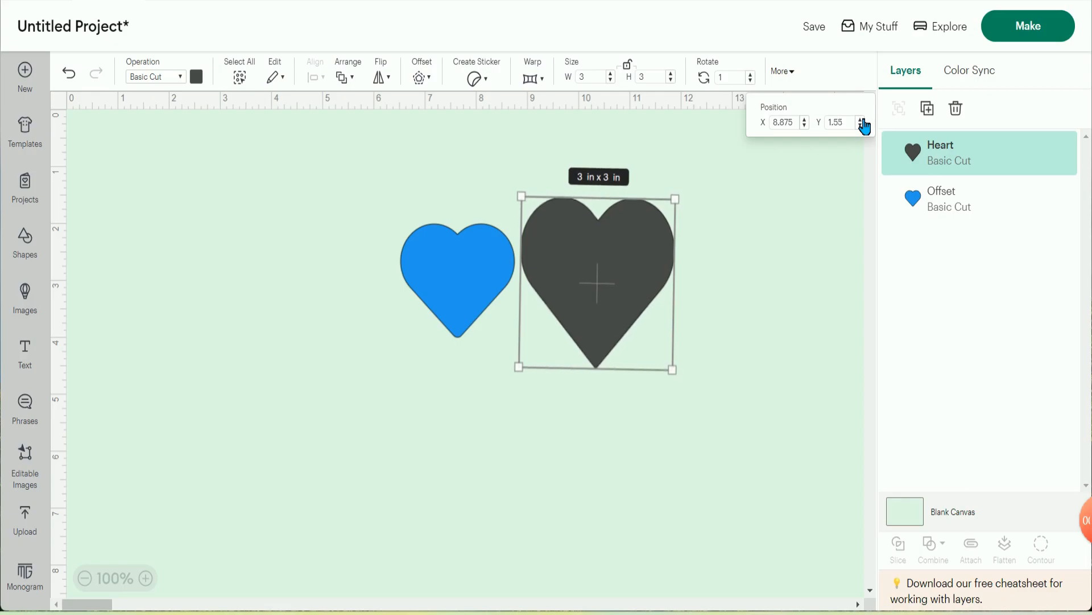
{"action": "left_click", "coordinate": [863, 120]}
{"action": "left_click", "coordinate": [863, 120]}
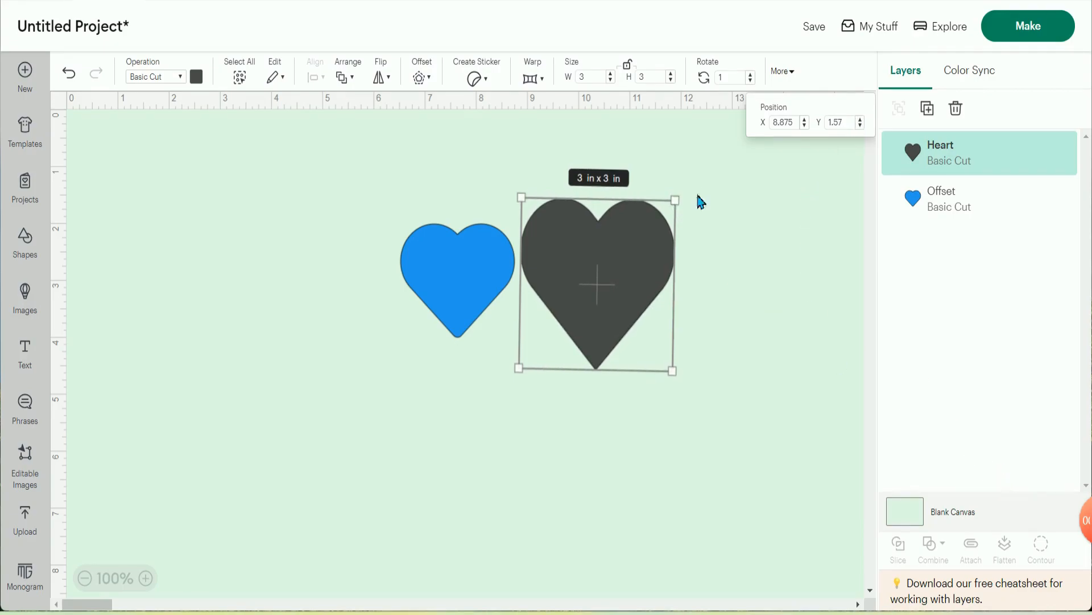
{"action": "left_click", "coordinate": [769, 211]}
- Reposition the hearts freehand, with the dark heart starting at about 10.5 in and the blue heart at about 7.4 in across the canvas
{"action": "left_click_drag", "start_coordinate": [609, 262], "coordinate": [639, 264]}
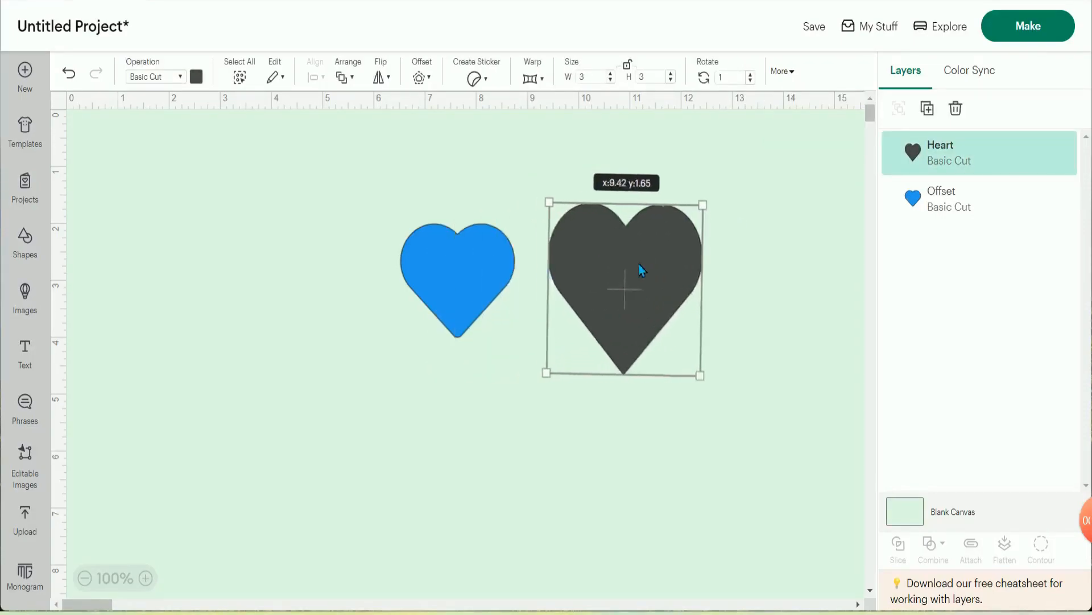
{"action": "left_click_drag", "start_coordinate": [455, 269], "coordinate": [383, 246]}
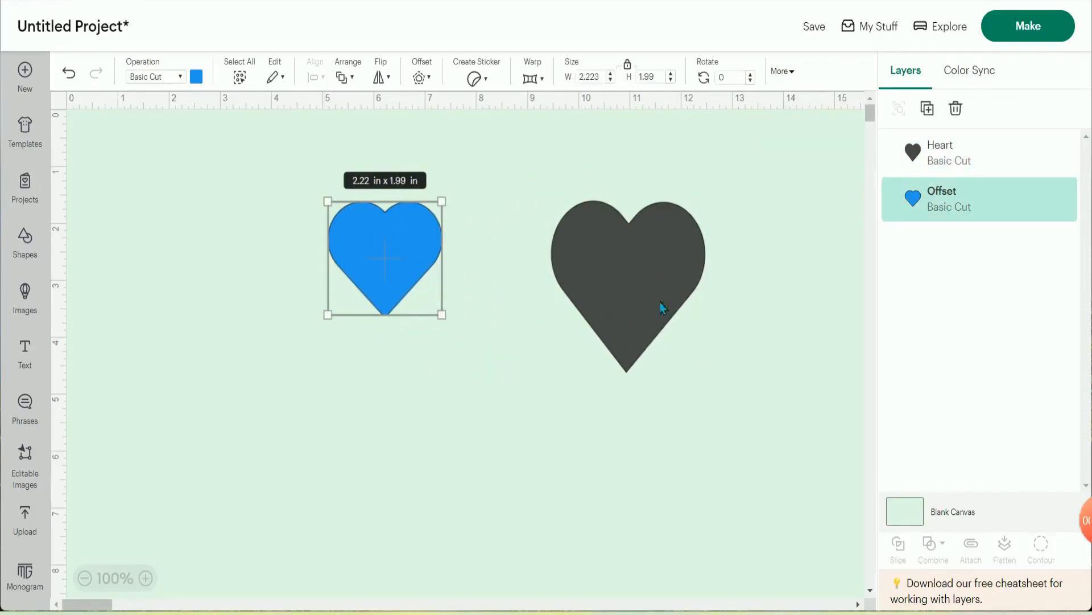
{"action": "left_click_drag", "start_coordinate": [639, 273], "coordinate": [700, 257]}
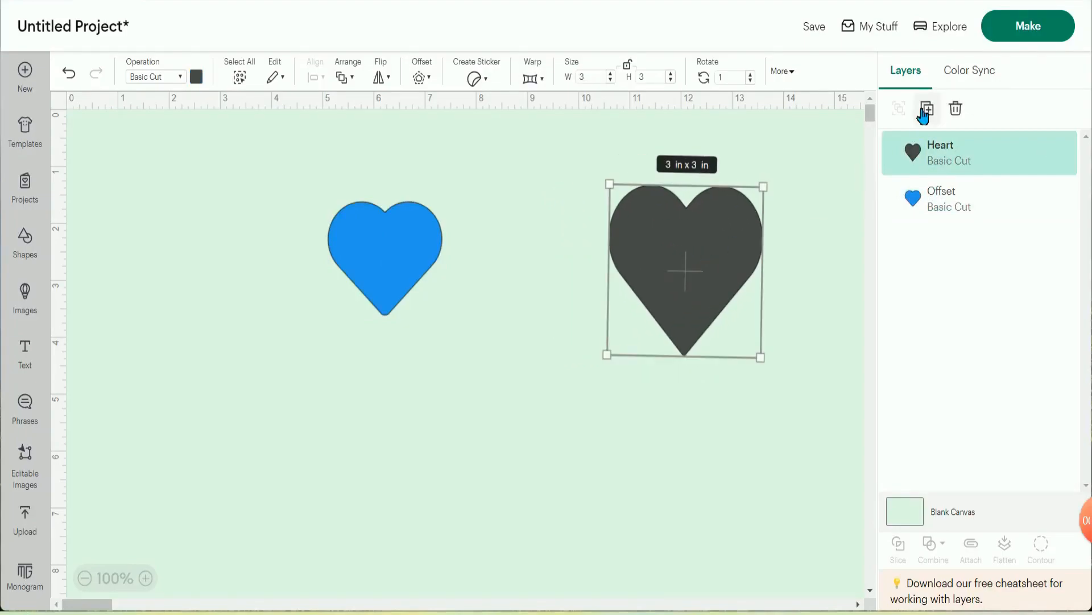
{"action": "left_click_drag", "start_coordinate": [424, 259], "coordinate": [514, 246]}
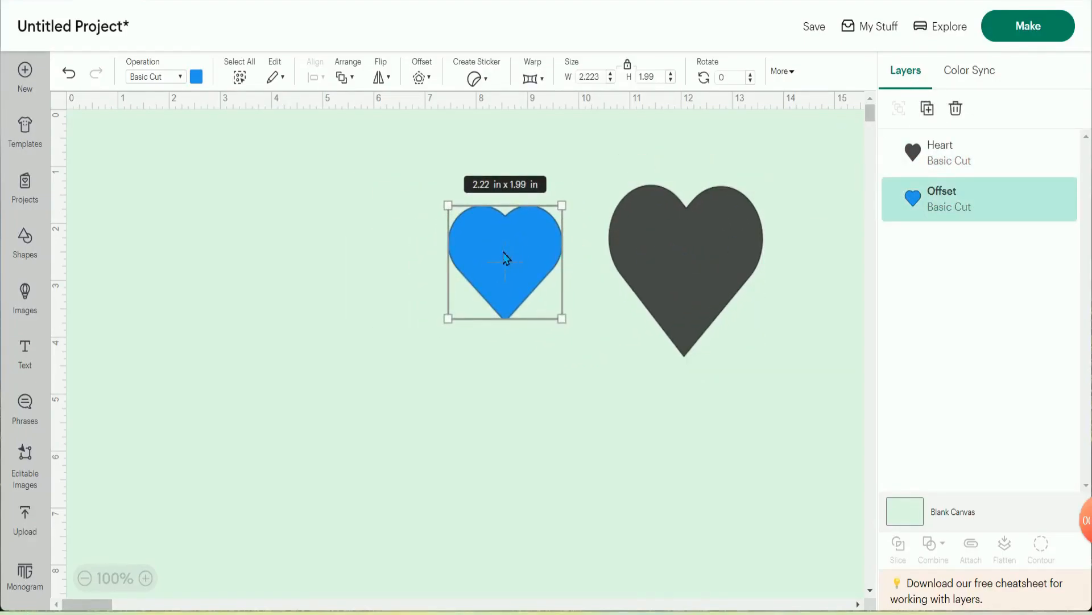
- Duplicate the blue heart and place the copy just left of the original, at about the same height
{"action": "left_click", "coordinate": [930, 109]}
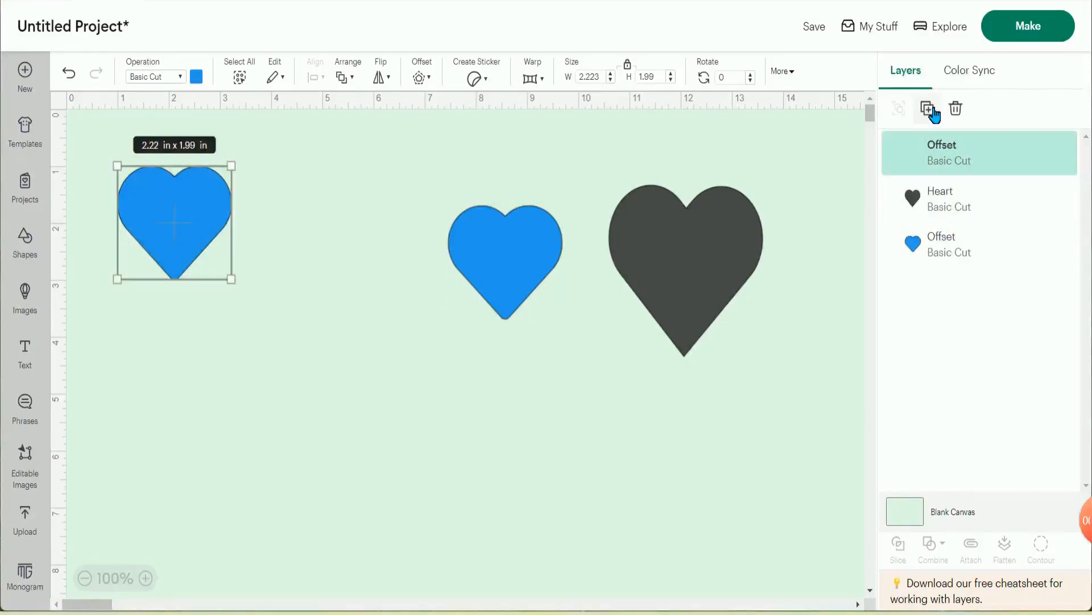
{"action": "left_click_drag", "start_coordinate": [204, 219], "coordinate": [389, 221]}
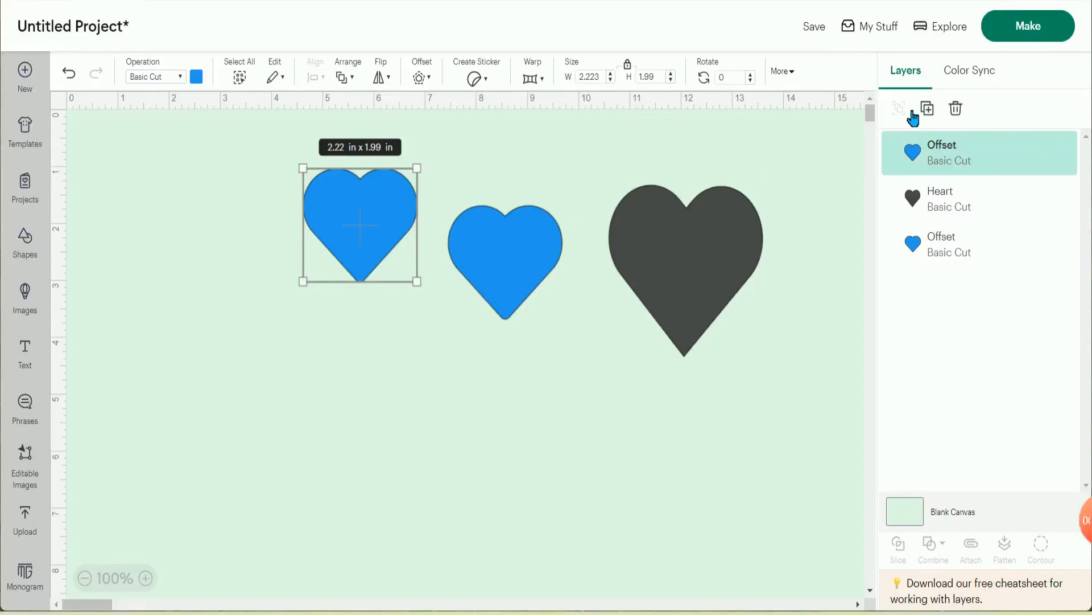
{"action": "left_click_drag", "start_coordinate": [388, 220], "coordinate": [401, 251]}
- Select the two blue hearts and the dark heart together and group them
{"action": "left_click_drag", "start_coordinate": [280, 180], "coordinate": [775, 356]}
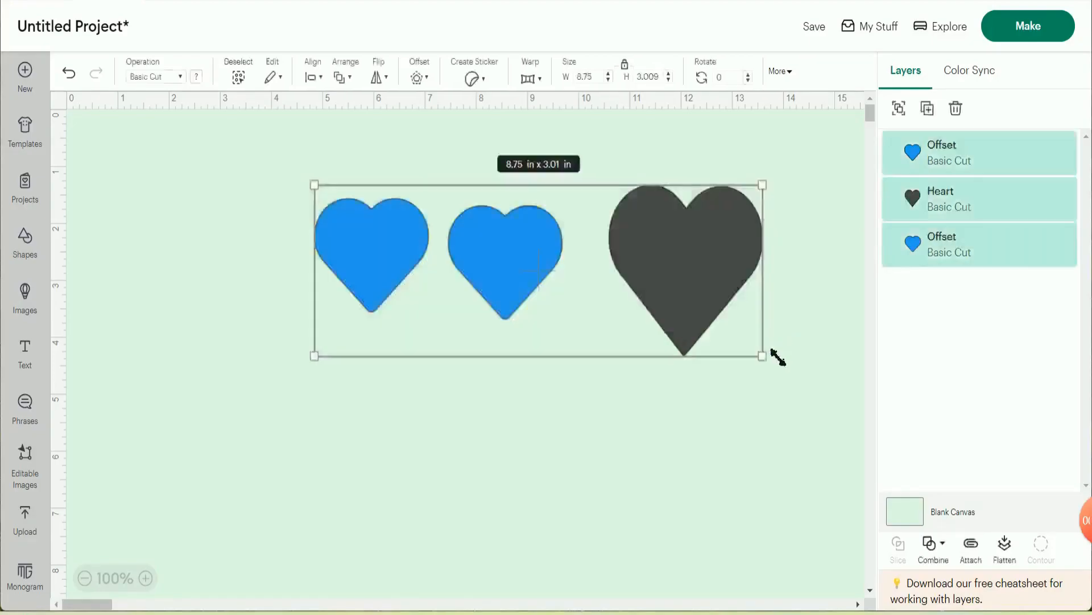
{"action": "left_click", "coordinate": [900, 109]}
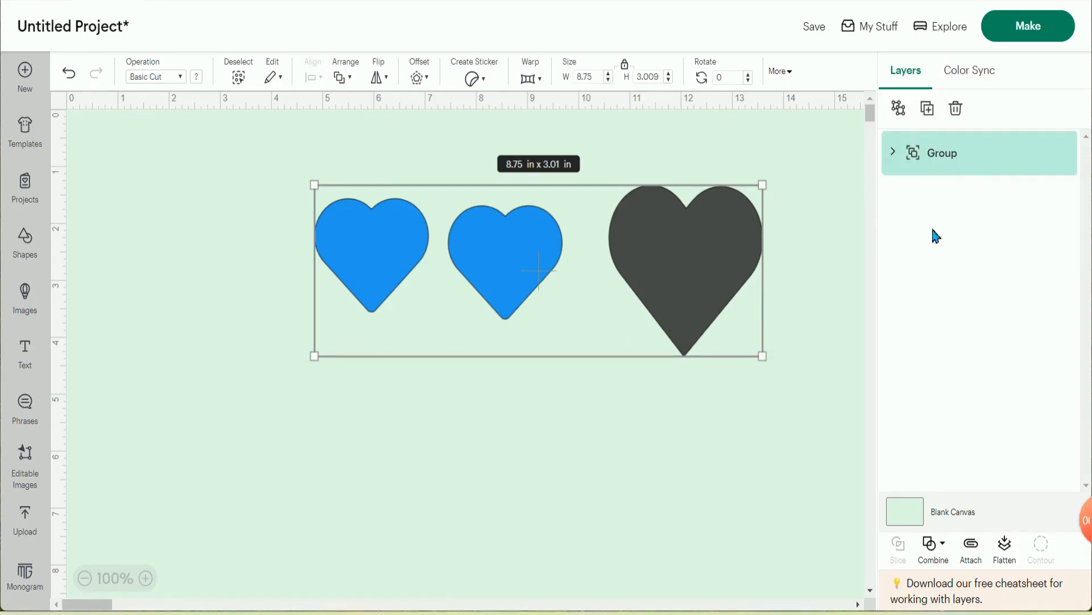
- Move the grouped hearts so they start at about 4.3 in across and 0.9 in down, and ungroup them
{"action": "left_click_drag", "start_coordinate": [712, 217], "coordinate": [593, 270]}
{"action": "left_click", "coordinate": [736, 342]}
{"action": "left_click_drag", "start_coordinate": [534, 301], "coordinate": [616, 229]}
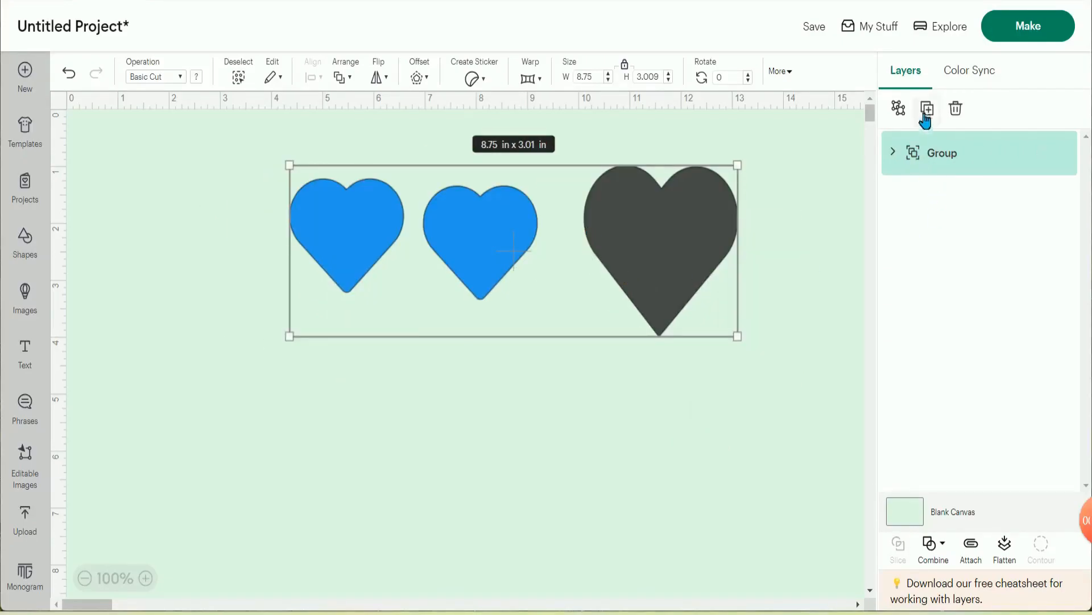
{"action": "left_click", "coordinate": [901, 111]}
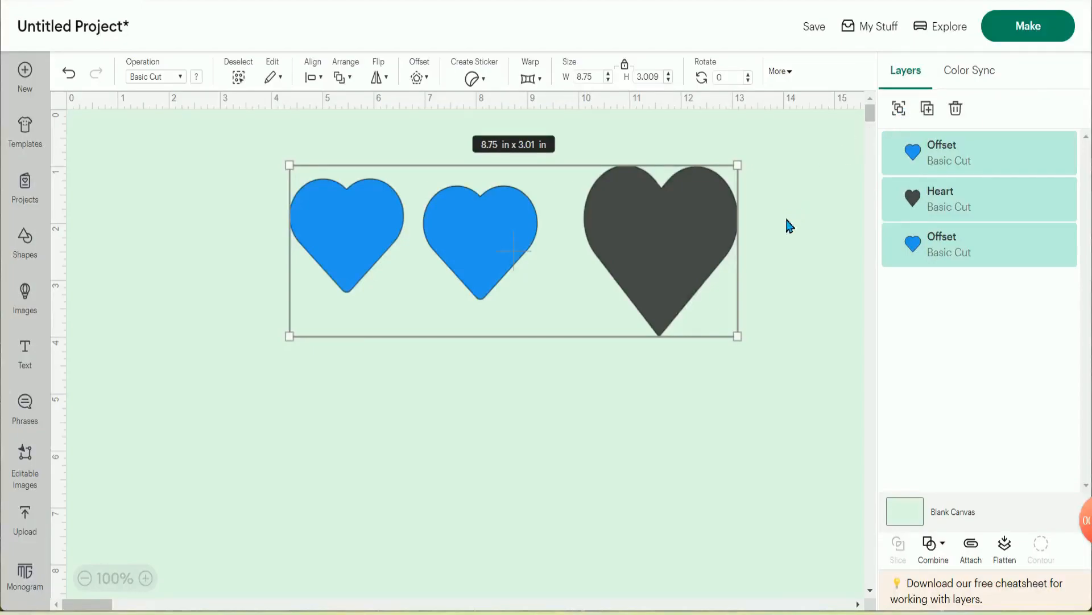
- Duplicate the dark heart, placing the copy below the row of hearts, and delete that copy
{"action": "left_click", "coordinate": [961, 202]}
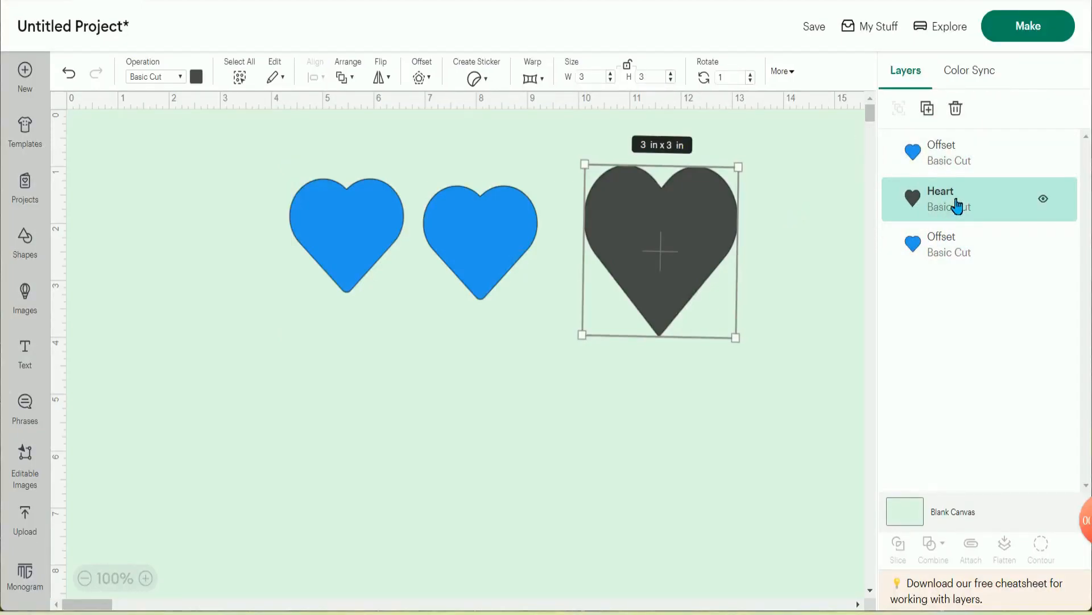
{"action": "left_click", "coordinate": [926, 116]}
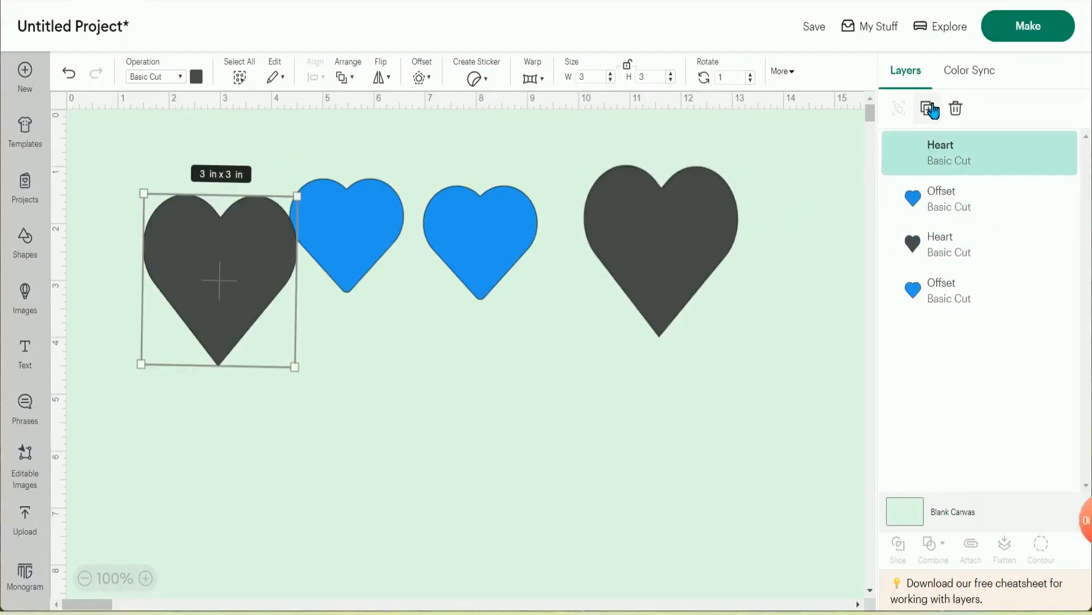
{"action": "left_click_drag", "start_coordinate": [262, 293], "coordinate": [548, 373]}
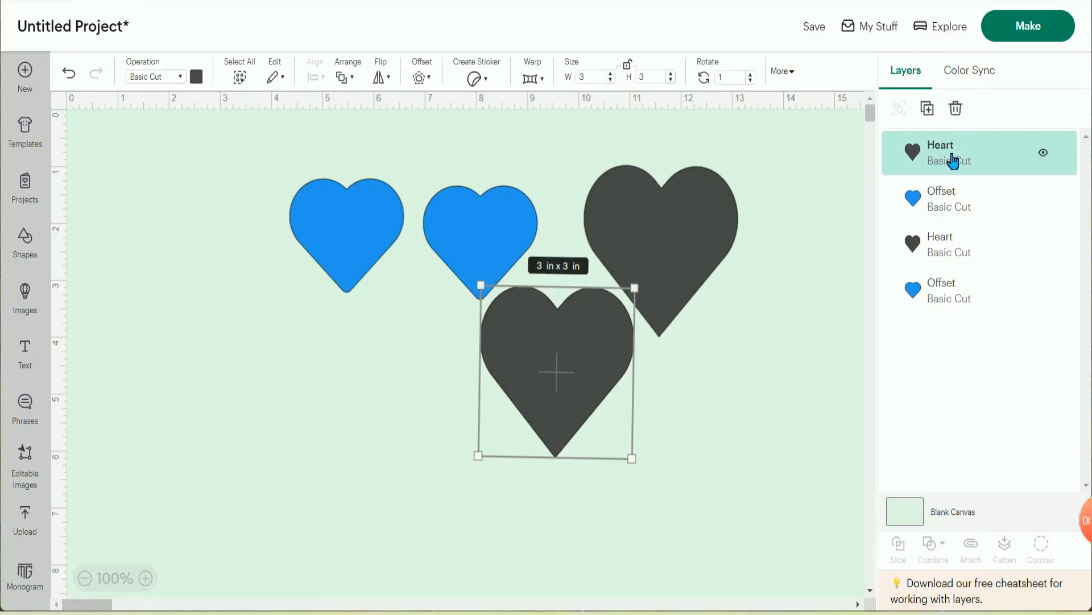
{"action": "left_click", "coordinate": [959, 111]}
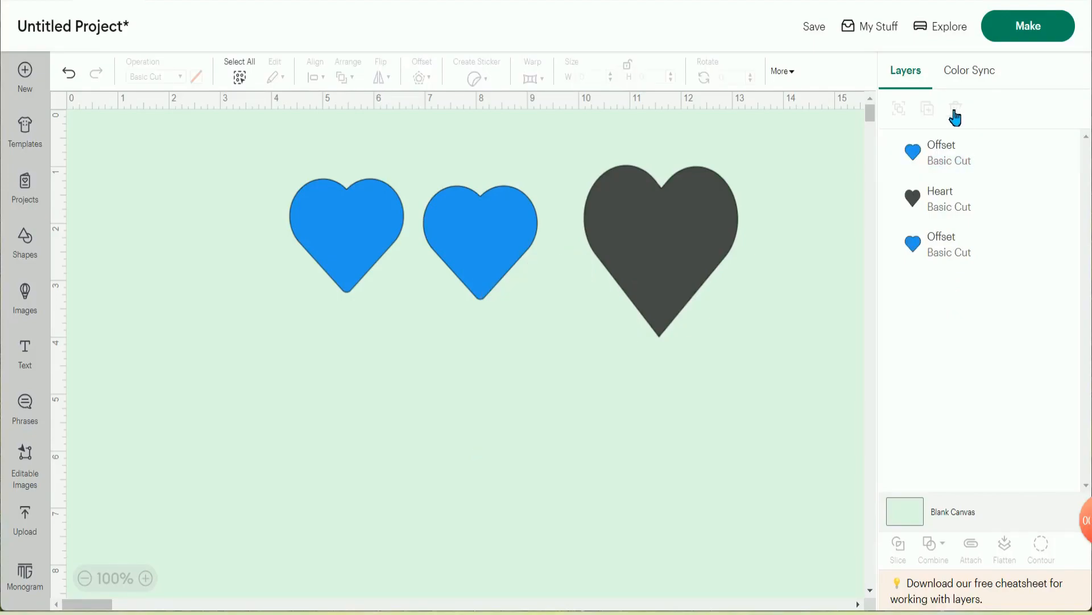
- Try consolidating the dark heart into the blue #2296F3 group with Color Sync, and undo the colour changes
{"action": "left_click", "coordinate": [620, 254]}
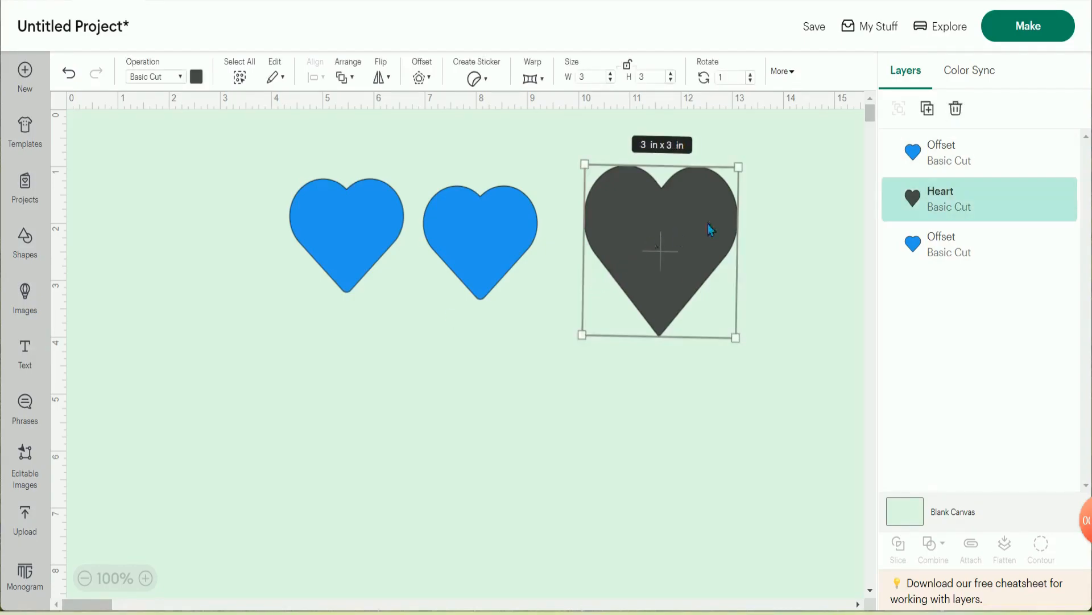
{"action": "left_click", "coordinate": [971, 74]}
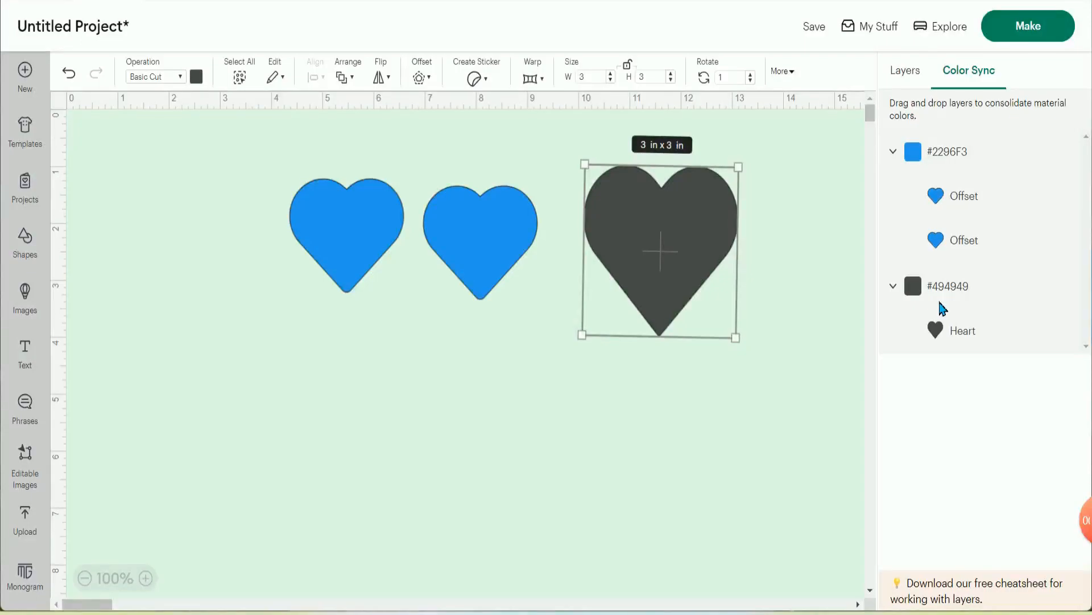
{"action": "left_click_drag", "start_coordinate": [960, 331], "coordinate": [958, 234]}
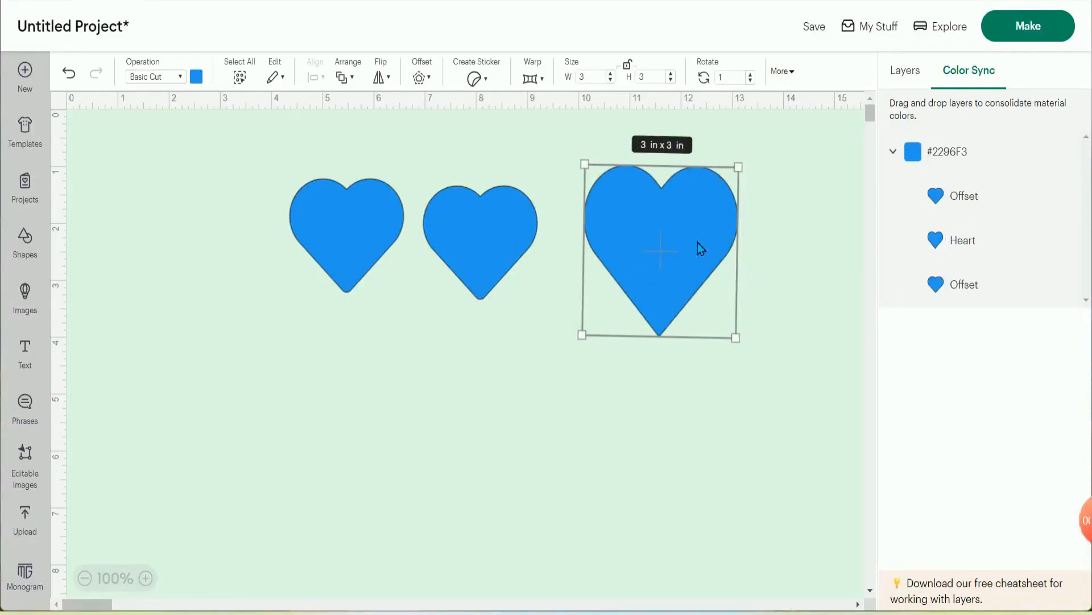
{"action": "left_click_drag", "start_coordinate": [939, 276], "coordinate": [950, 326]}
{"action": "left_click_drag", "start_coordinate": [974, 199], "coordinate": [959, 304]}
{"action": "left_click", "coordinate": [73, 74]}
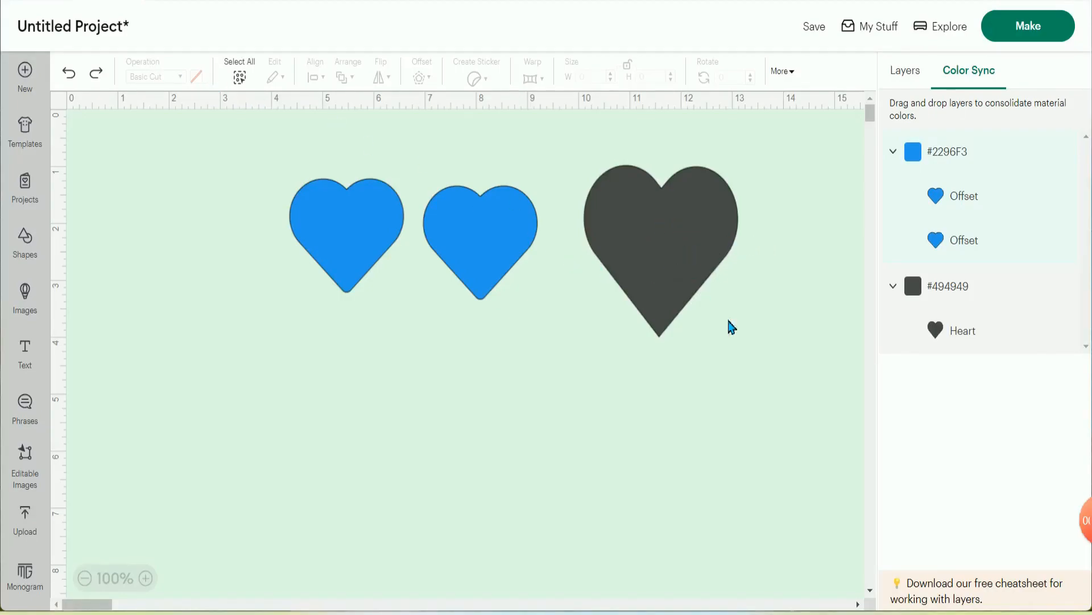
- Resize the dark heart to 2 in wide by 2 in high
{"action": "left_click", "coordinate": [673, 253]}
{"action": "left_click_drag", "start_coordinate": [672, 253], "coordinate": [673, 251]}
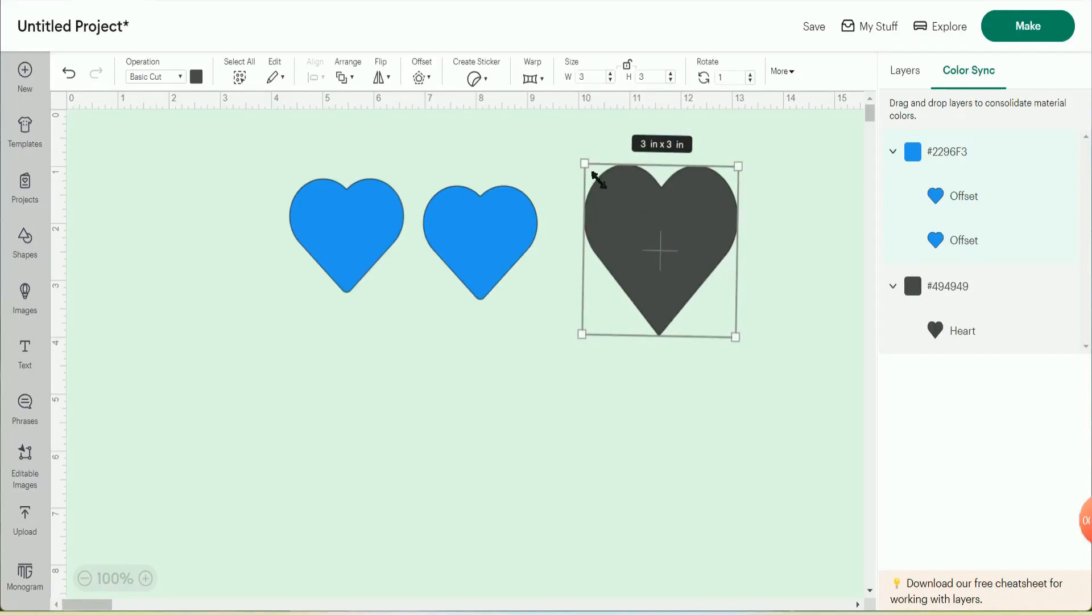
{"action": "left_click_drag", "start_coordinate": [592, 172], "coordinate": [647, 257]}
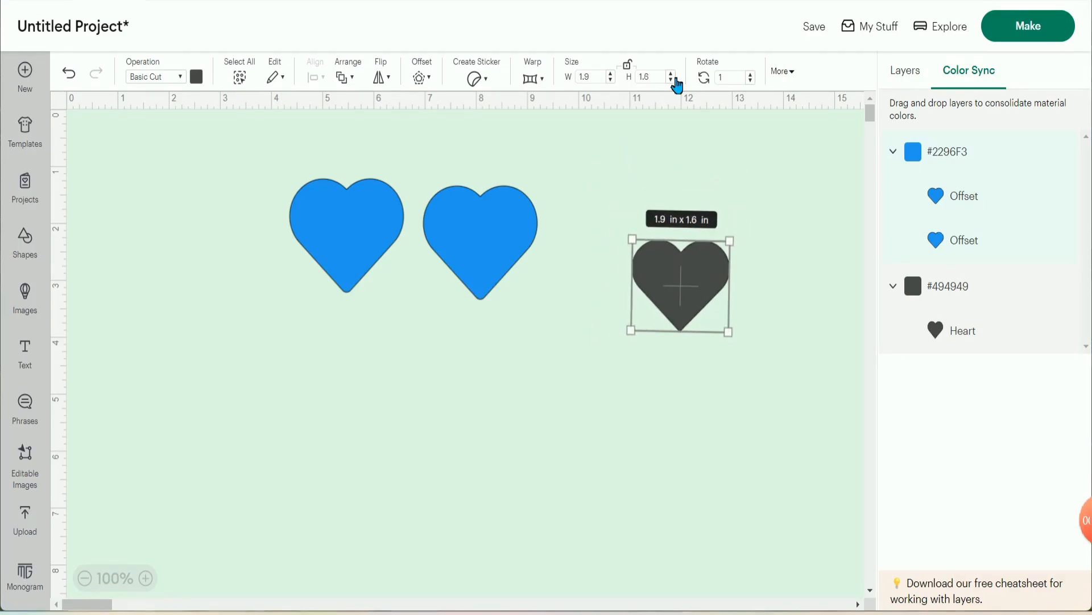
{"action": "left_click", "coordinate": [672, 81]}
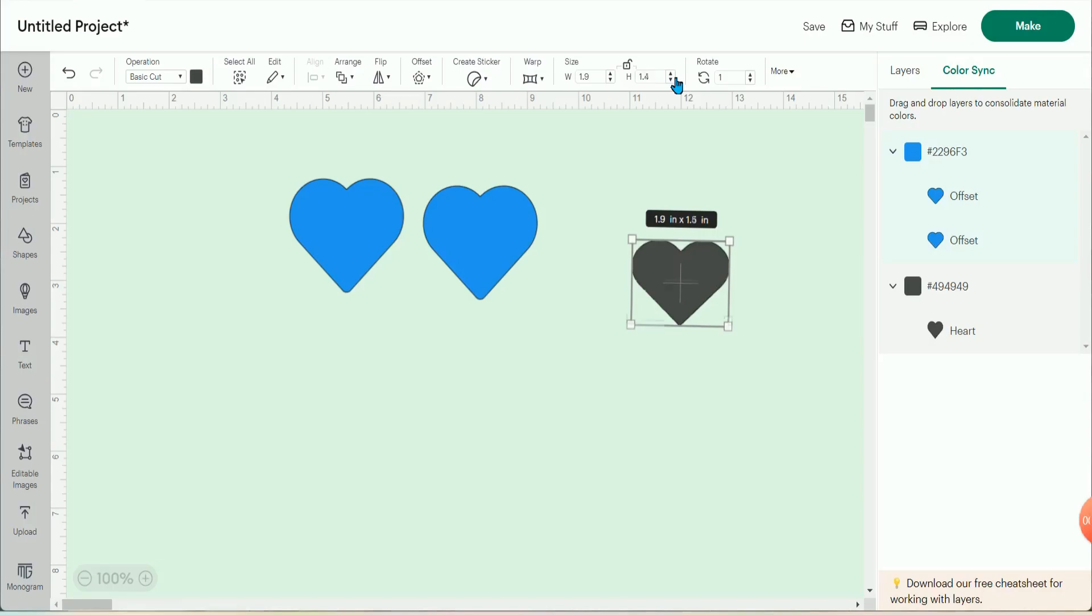
{"action": "left_click", "coordinate": [672, 80]}
{"action": "left_click", "coordinate": [672, 80]}
{"action": "left_click", "coordinate": [671, 74]}
{"action": "left_click", "coordinate": [672, 74]}
{"action": "left_click", "coordinate": [672, 74]}
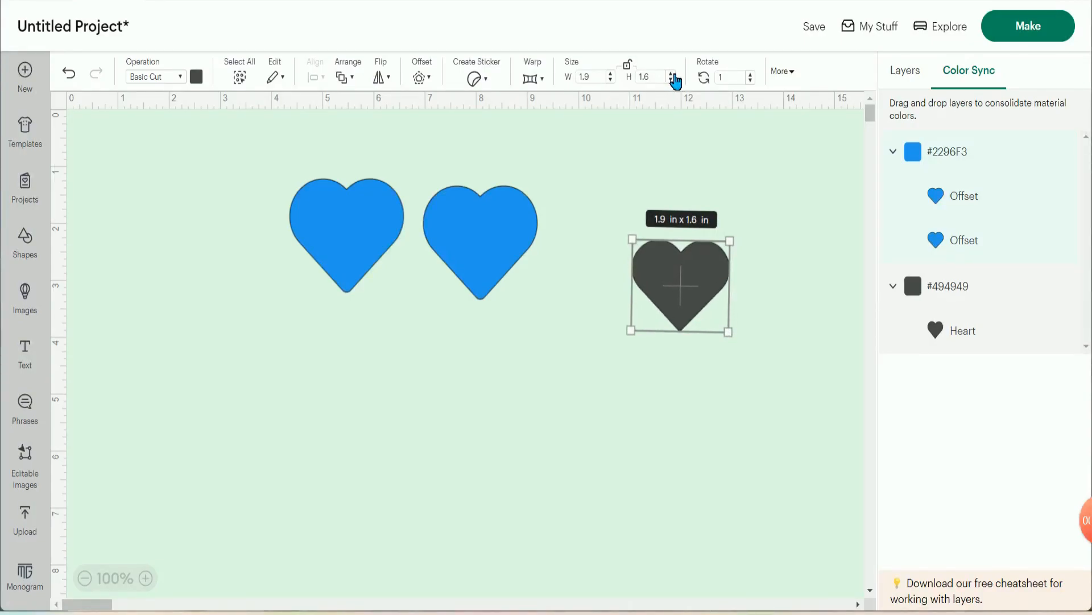
{"action": "left_click", "coordinate": [672, 74]}
{"action": "left_click", "coordinate": [672, 74]}
{"action": "left_click", "coordinate": [671, 74]}
{"action": "left_click", "coordinate": [671, 74]}
{"action": "left_click", "coordinate": [611, 74]}
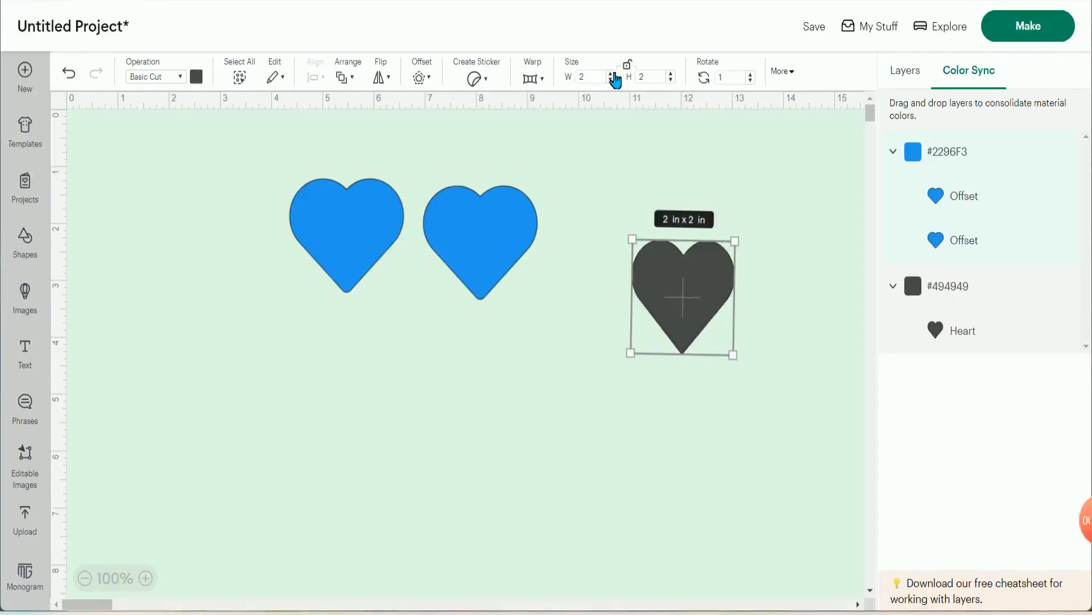
- Move both blue hearts aside to overlap from about 11.3 in across, and place the dark heart at about 4.9 in
{"action": "left_click_drag", "start_coordinate": [683, 313], "coordinate": [599, 346]}
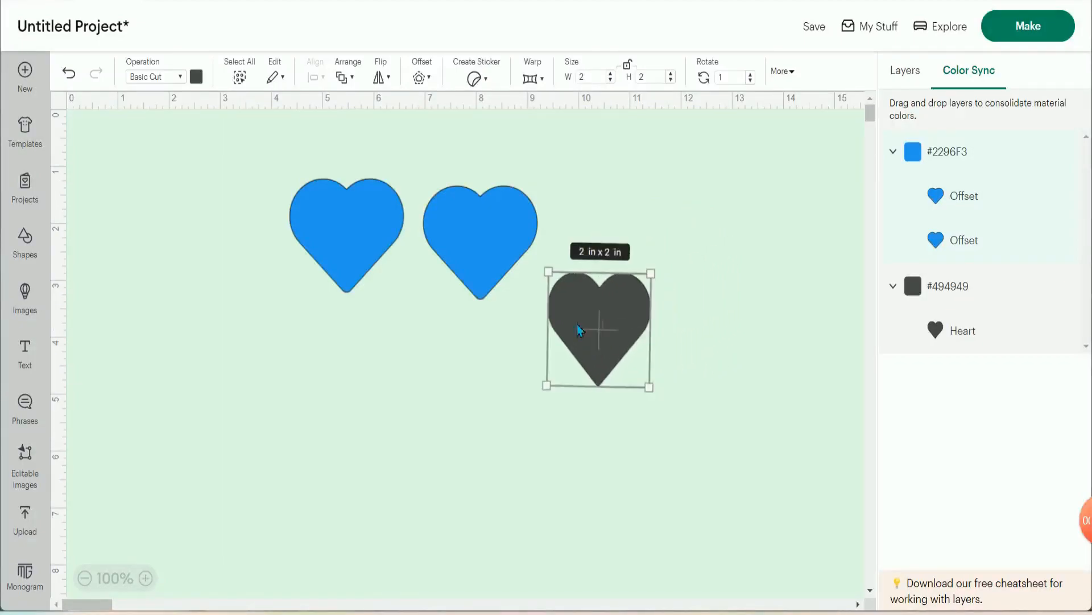
{"action": "left_click_drag", "start_coordinate": [497, 264], "coordinate": [797, 222]}
{"action": "left_click_drag", "start_coordinate": [360, 206], "coordinate": [768, 198]}
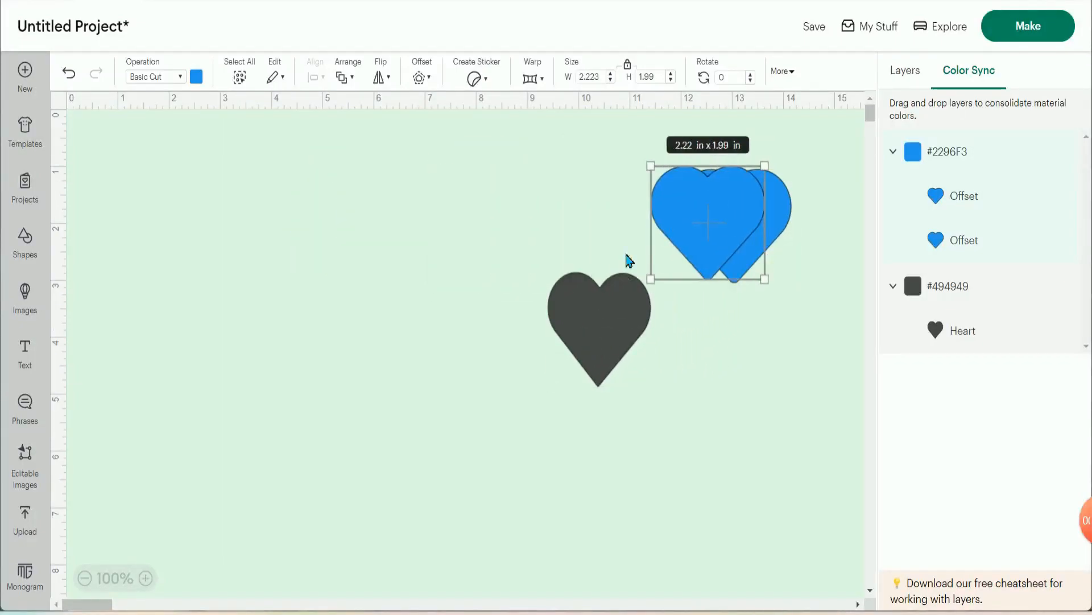
{"action": "left_click_drag", "start_coordinate": [568, 320], "coordinate": [380, 276]}
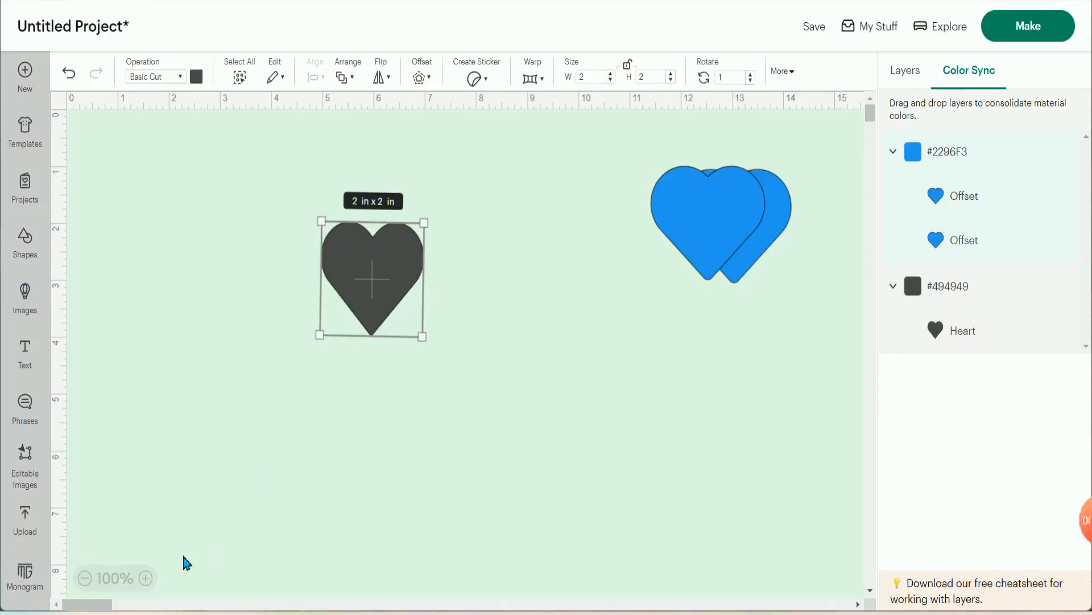
- Reposition the dark heart at about 6.4 in across and 2.9 in down the canvas
{"action": "left_click", "coordinate": [146, 578]}
{"action": "left_click", "coordinate": [148, 578]}
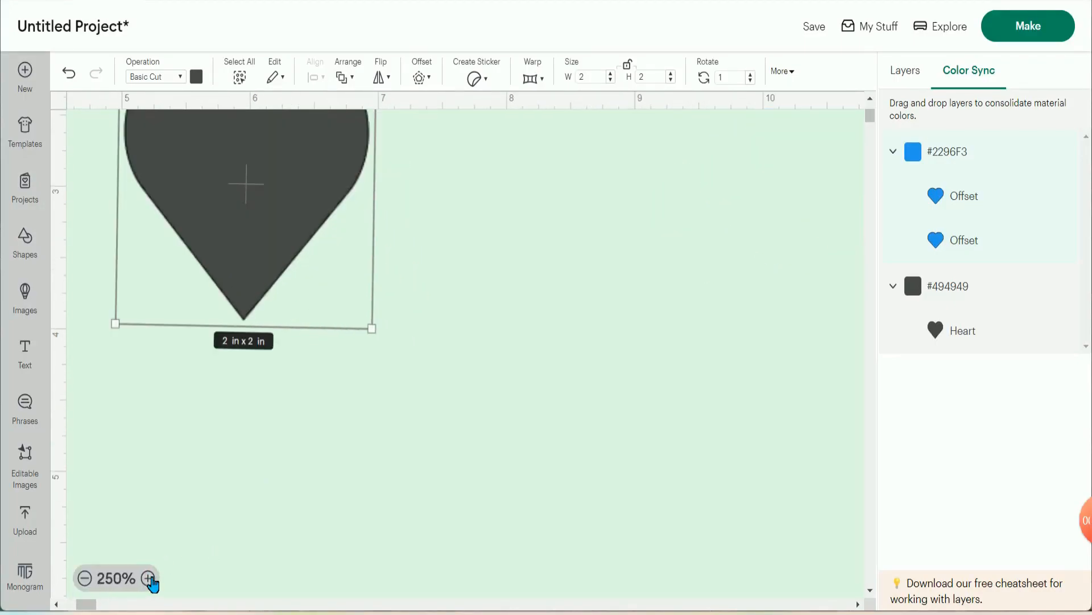
{"action": "left_click", "coordinate": [149, 578]}
{"action": "left_click_drag", "start_coordinate": [294, 278], "coordinate": [530, 458]}
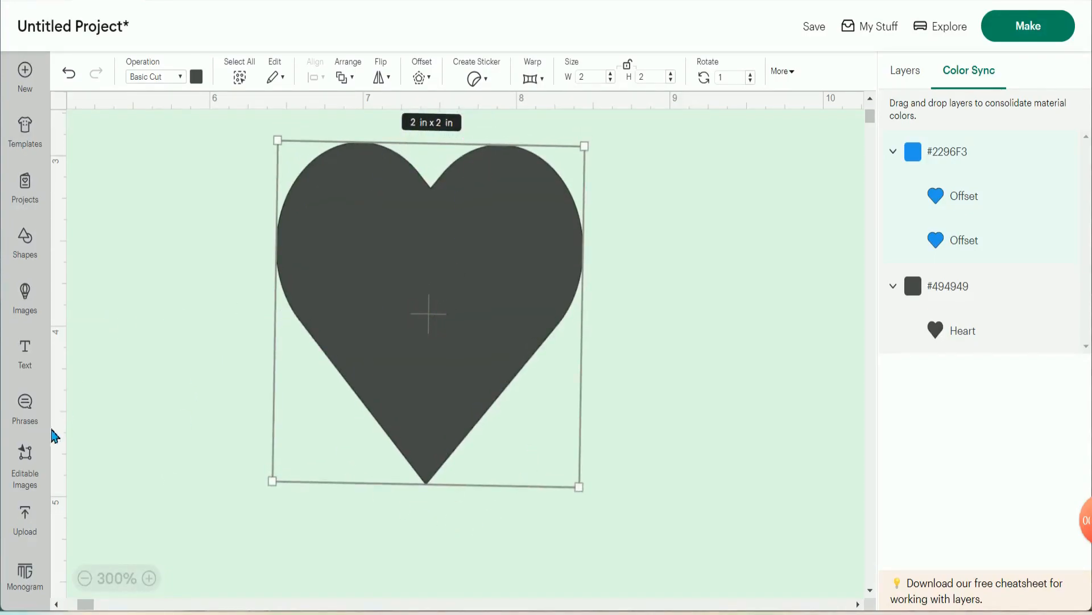
- Add a text object reading "LOVE" to the canvas
{"action": "left_click", "coordinate": [34, 349]}
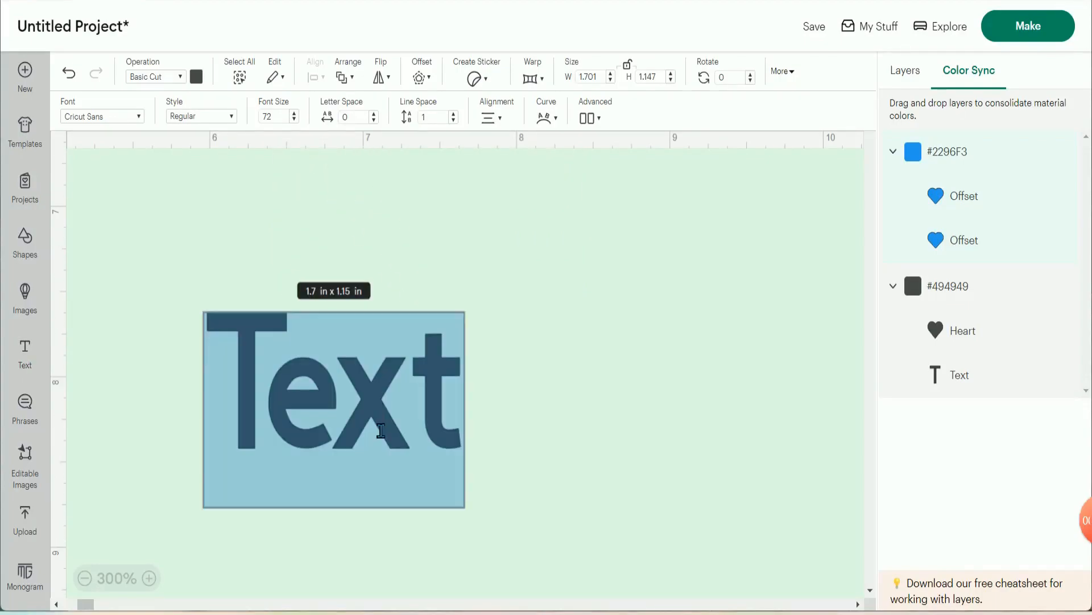
{"action": "type", "text": "LOVE"}
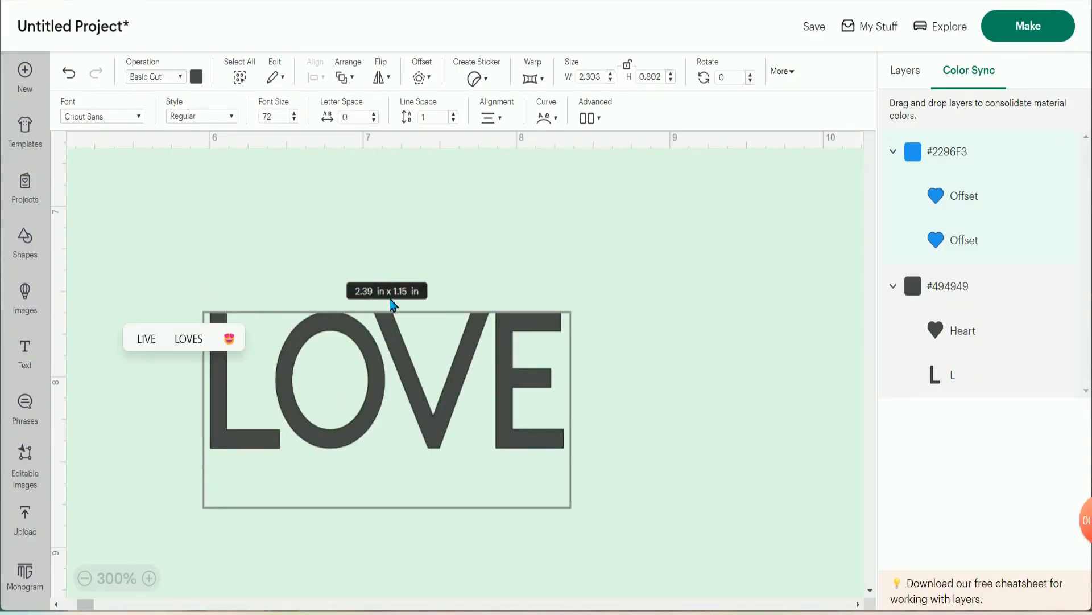
{"action": "left_click_drag", "start_coordinate": [445, 428], "coordinate": [448, 396]}
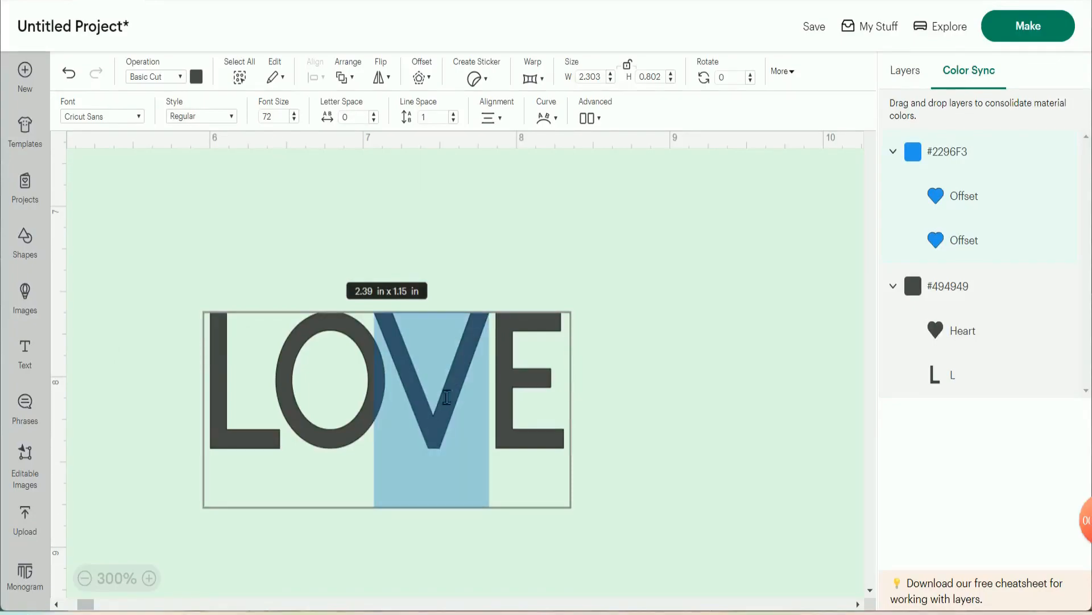
{"action": "left_click", "coordinate": [713, 384]}
- Place the LOVE text across the upper part of the dark heart and scale it to about 1.62 by 0.56 in
{"action": "scroll", "coordinate": [580, 376], "scroll_direction": "up", "scroll_amount": 4}
{"action": "left_click_drag", "start_coordinate": [461, 470], "coordinate": [463, 176]}
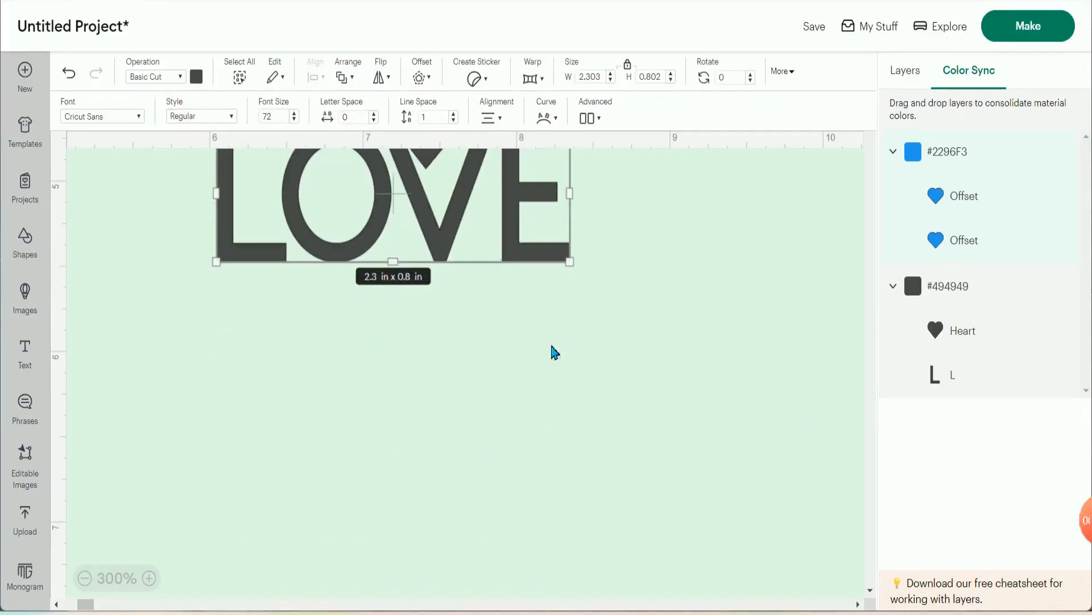
{"action": "scroll", "coordinate": [552, 345], "scroll_direction": "up", "scroll_amount": 4}
{"action": "left_click_drag", "start_coordinate": [485, 496], "coordinate": [514, 278]}
{"action": "left_click_drag", "start_coordinate": [600, 221], "coordinate": [472, 270]}
{"action": "left_click_drag", "start_coordinate": [348, 295], "coordinate": [408, 264]}
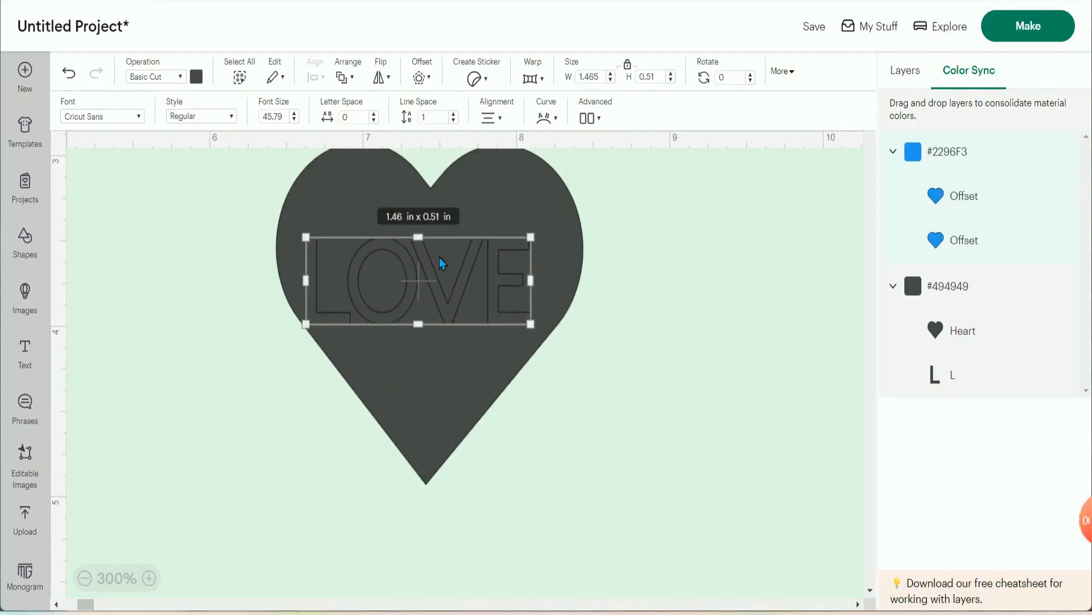
{"action": "left_click_drag", "start_coordinate": [525, 238], "coordinate": [560, 248]}
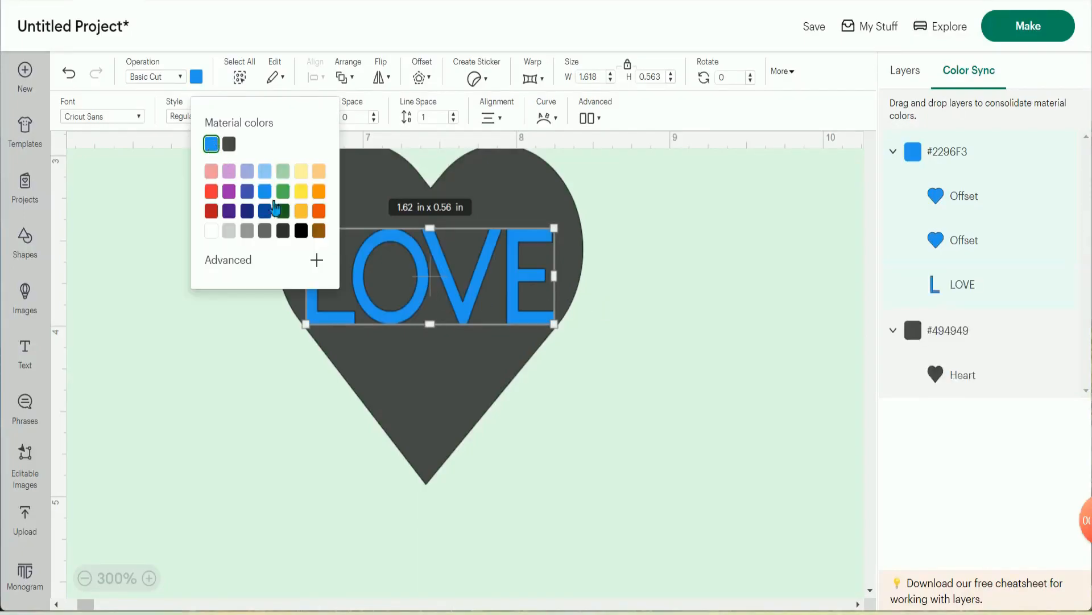
- Recolour the LOVE text to the blue #2296F3 through Color Sync and nudge it slightly higher on the heart
{"action": "left_click", "coordinate": [642, 455]}
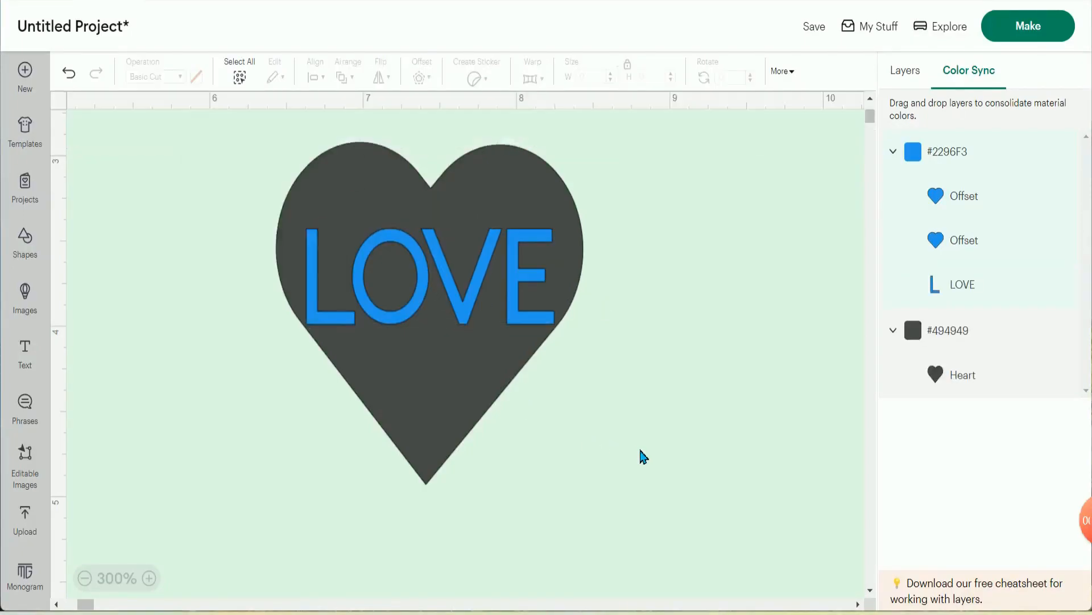
{"action": "left_click", "coordinate": [495, 295]}
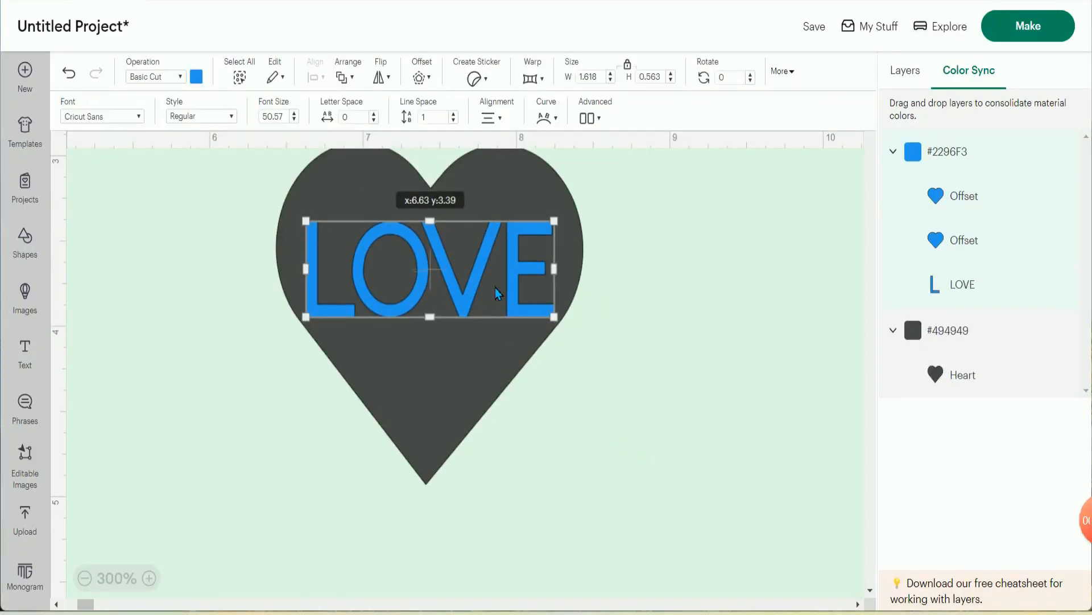
{"action": "scroll", "coordinate": [652, 382], "scroll_direction": "up", "scroll_amount": 2}
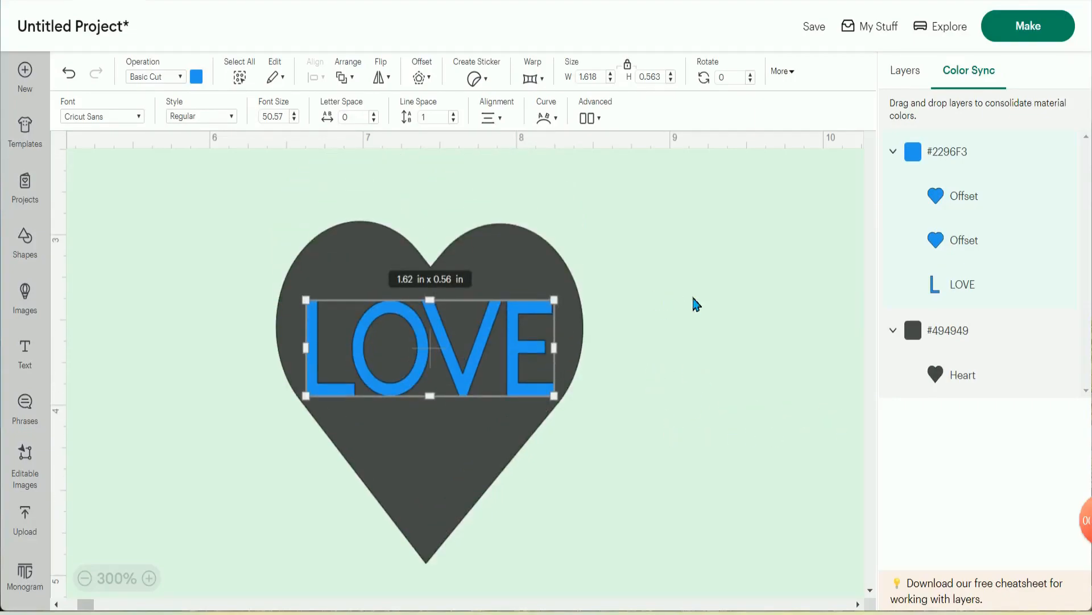
- Display the layer list and select the LOVE text together with the dark heart
{"action": "left_click", "coordinate": [909, 73]}
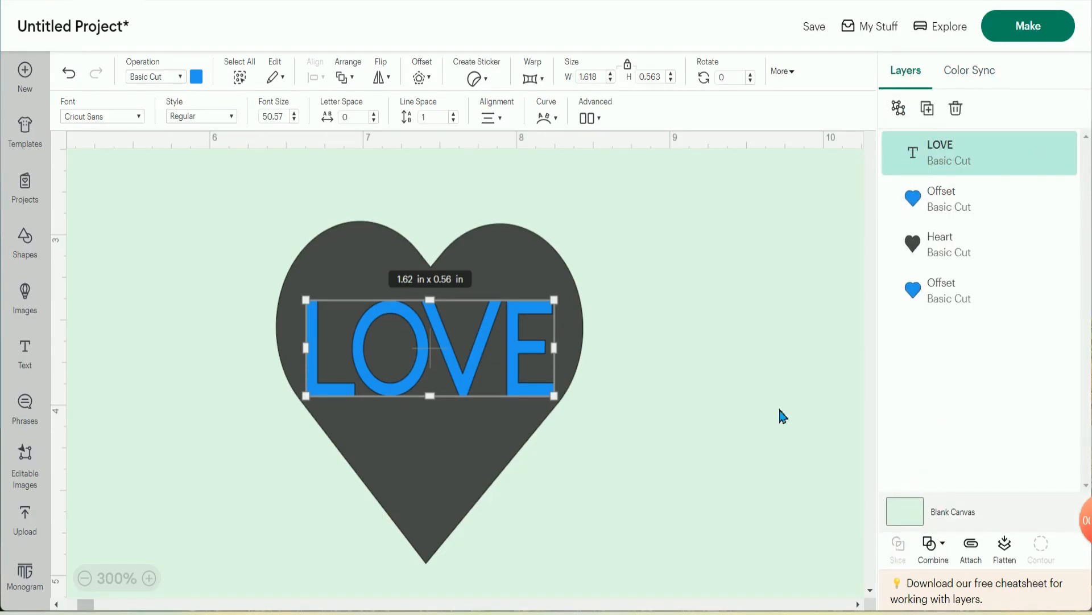
{"action": "left_click", "coordinate": [609, 306]}
{"action": "left_click", "coordinate": [544, 304]}
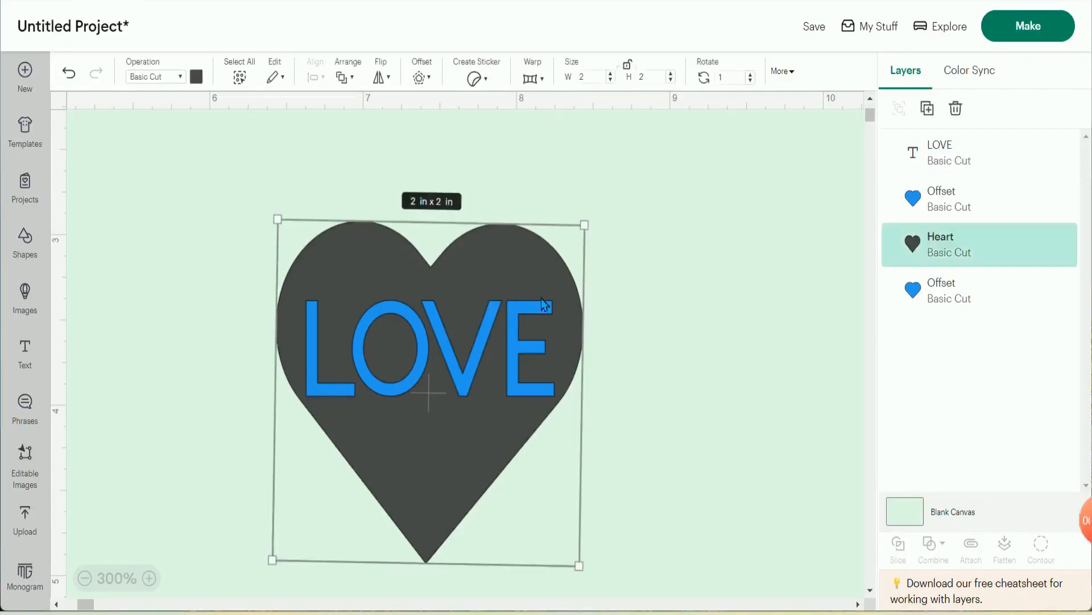
{"action": "left_click", "coordinate": [247, 198]}
{"action": "left_click_drag", "start_coordinate": [234, 196], "coordinate": [622, 486]}
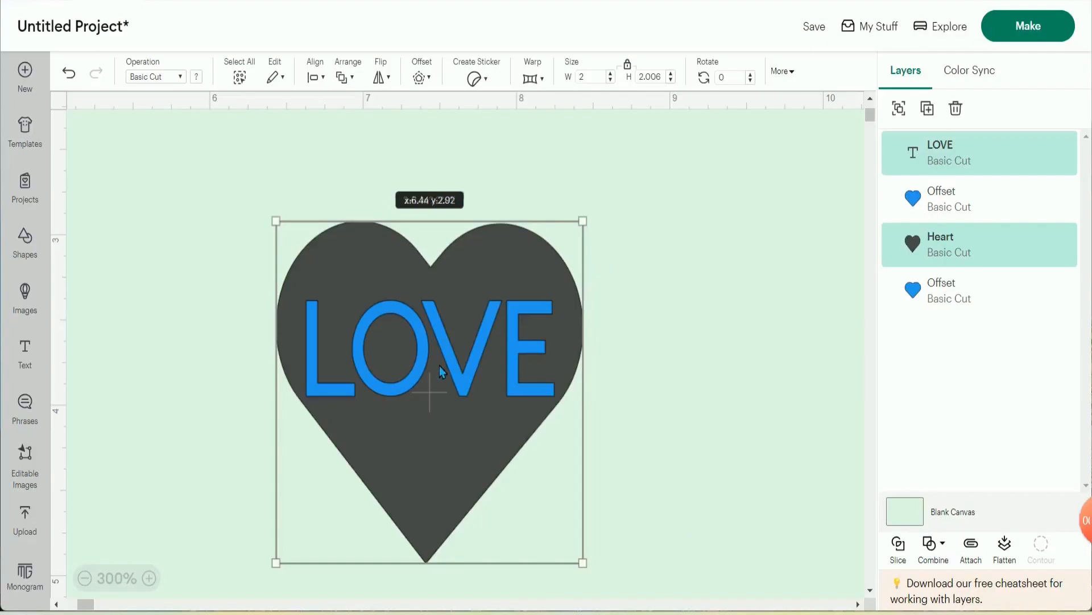
- Move the LOVE text off the heart to about 8.3 in across, and shift the dark heart to about 6.2 in
{"action": "left_click_drag", "start_coordinate": [439, 365], "coordinate": [744, 445]}
{"action": "left_click", "coordinate": [658, 349]}
{"action": "left_click_drag", "start_coordinate": [565, 361], "coordinate": [514, 323]}
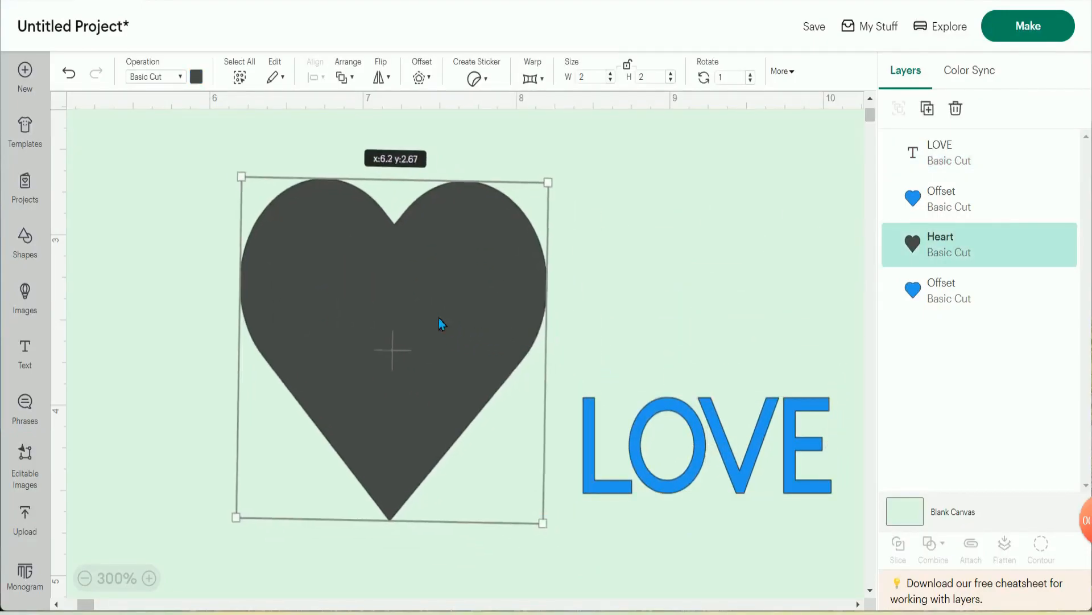
{"action": "left_click_drag", "start_coordinate": [762, 451], "coordinate": [745, 421]}
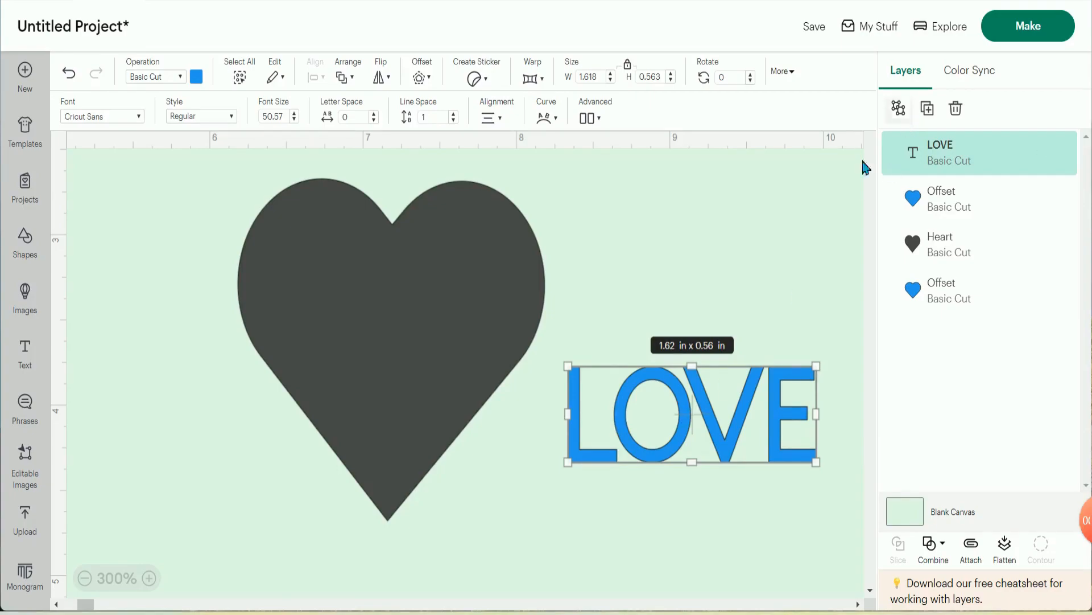
- Ungroup the LOVE text into separate letters and place them across the upper part of the dark heart
{"action": "left_click", "coordinate": [901, 109]}
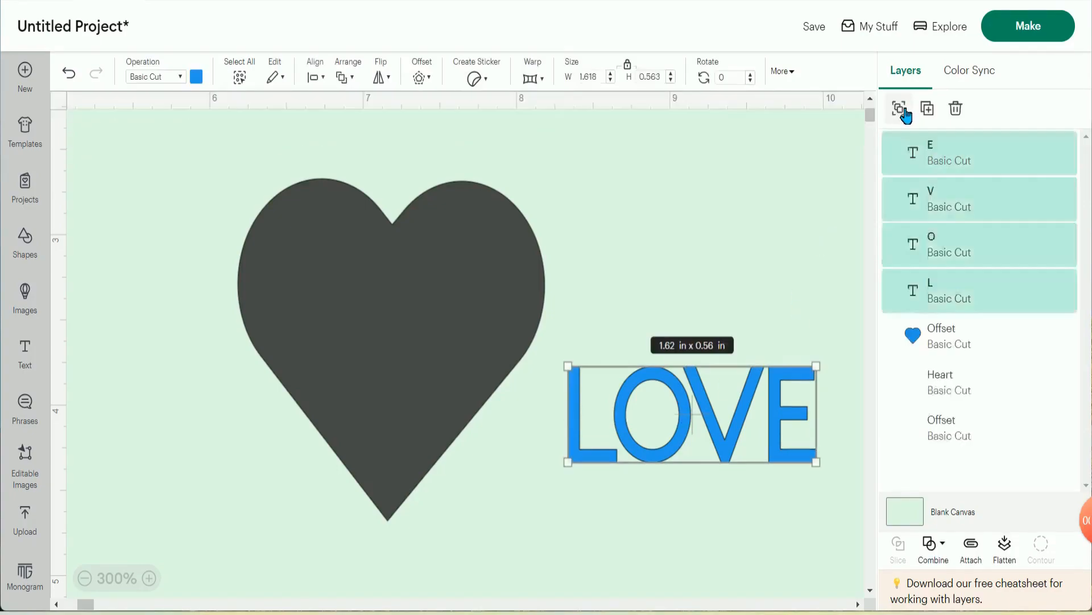
{"action": "left_click_drag", "start_coordinate": [568, 335], "coordinate": [845, 491]}
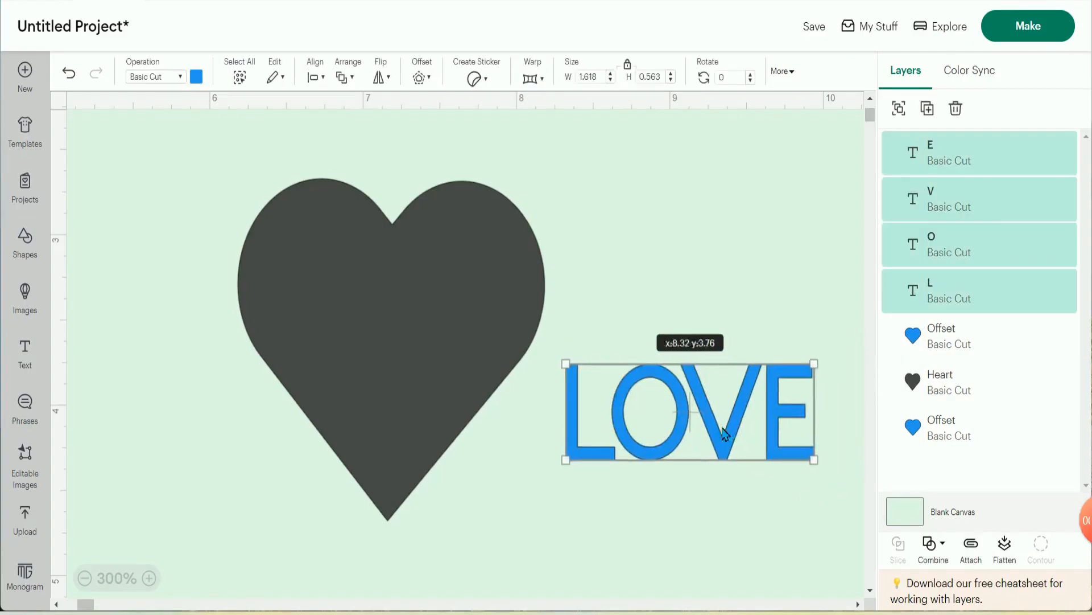
{"action": "left_click_drag", "start_coordinate": [723, 435], "coordinate": [431, 323]}
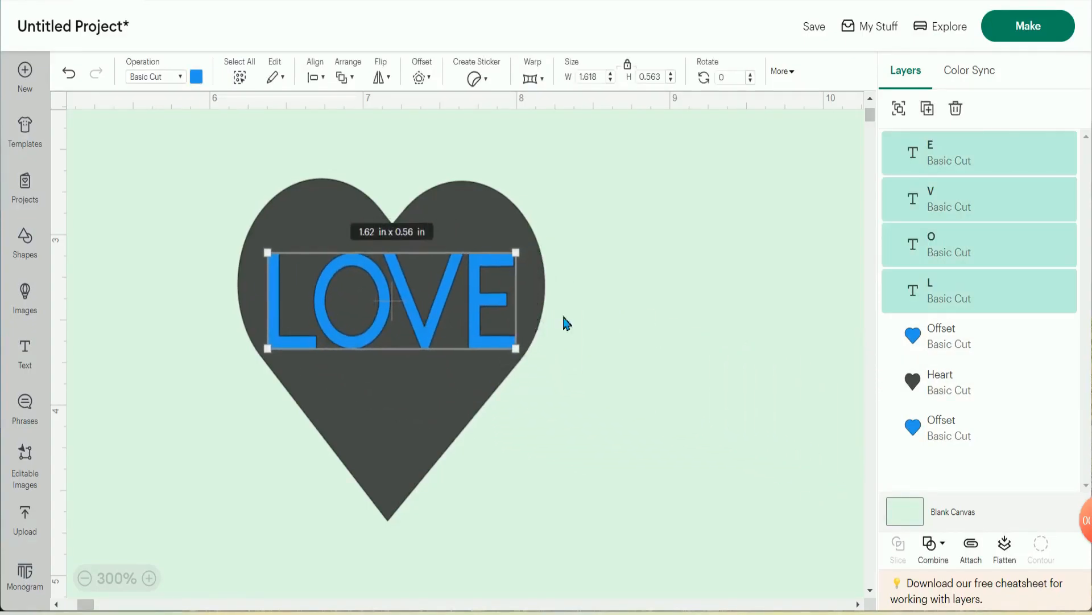
{"action": "left_click", "coordinate": [620, 290]}
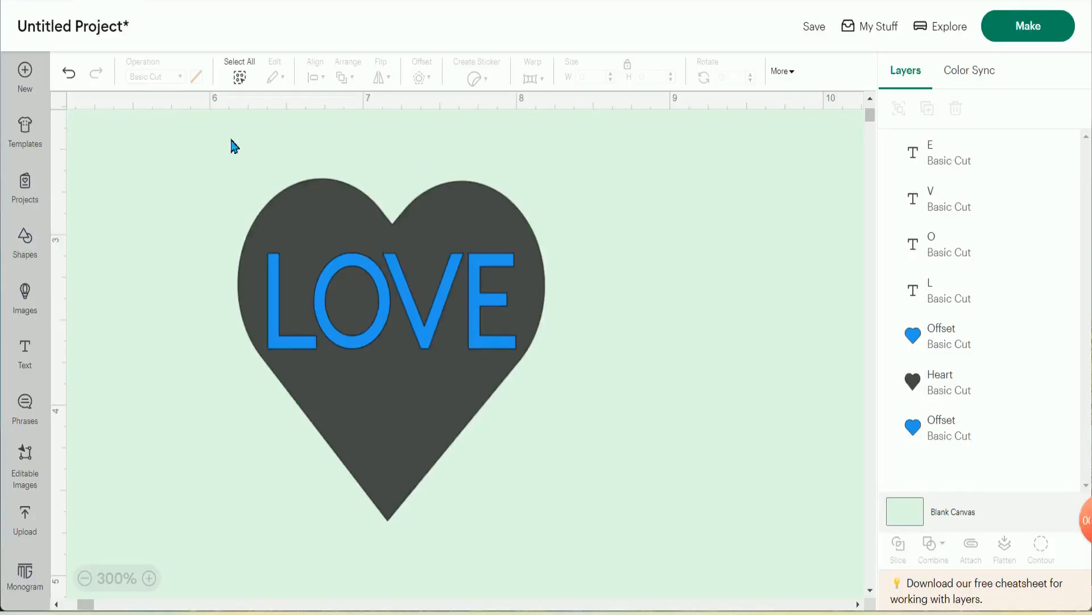
- Select the four letters together with the dark heart, and select the letter O on its own
{"action": "left_click_drag", "start_coordinate": [230, 142], "coordinate": [586, 470]}
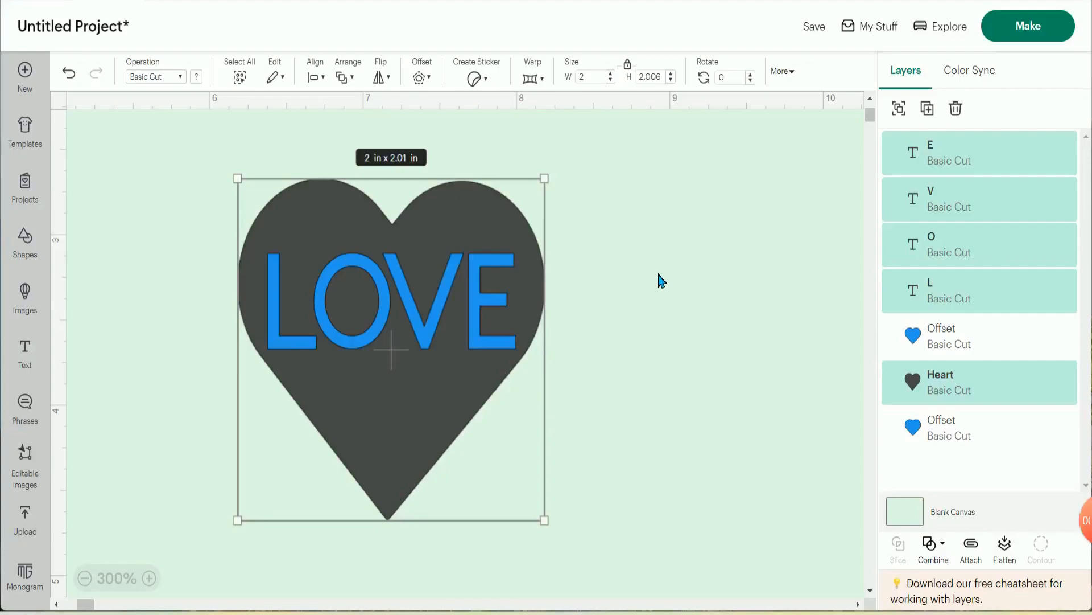
{"action": "left_click", "coordinate": [655, 287]}
{"action": "left_click", "coordinate": [351, 298]}
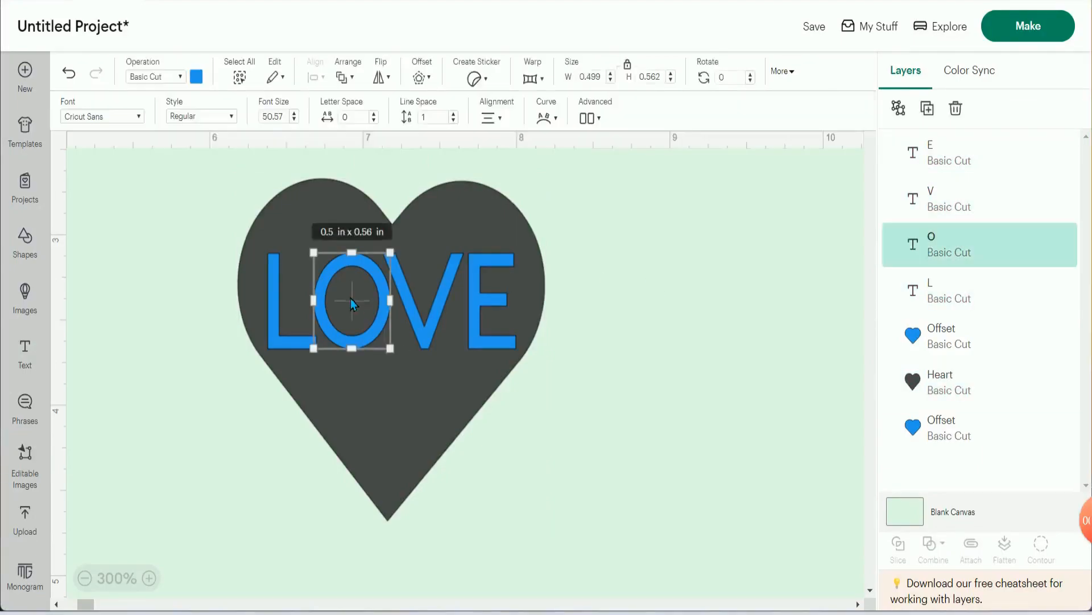
- Group the four LOVE letters with the dark heart moved aside, and return the heart to its place behind them
{"action": "left_click_drag", "start_coordinate": [462, 231], "coordinate": [794, 205]}
{"action": "left_click_drag", "start_coordinate": [234, 230], "coordinate": [538, 382]}
{"action": "left_click", "coordinate": [905, 112]}
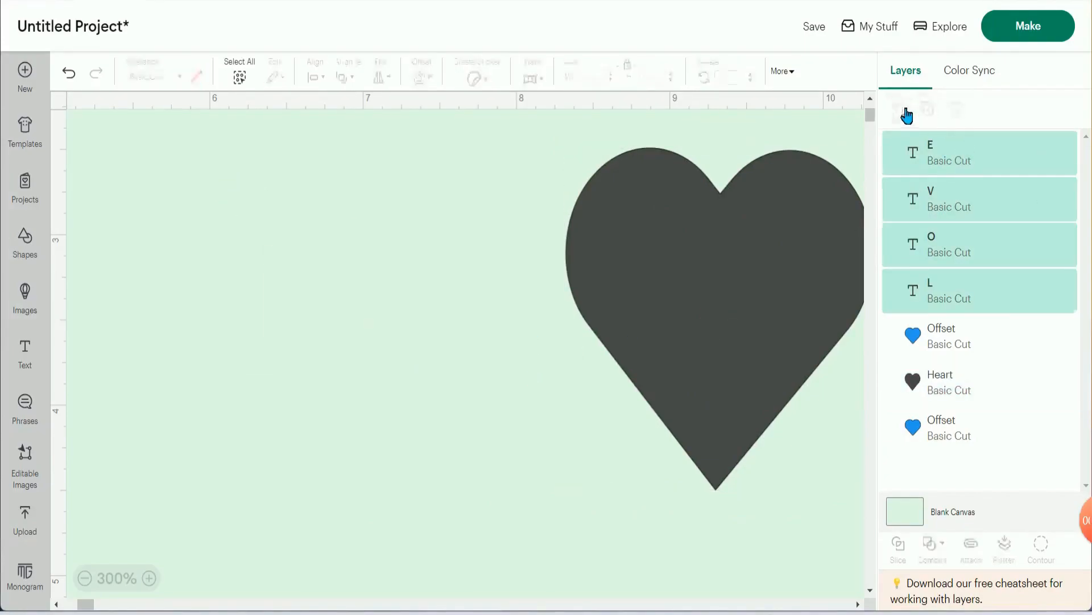
{"action": "mouse_move", "coordinate": [675, 303]}
{"action": "left_mouse_down"}
{"action": "mouse_move", "coordinate": [419, 317]}
{"action": "mouse_move", "coordinate": [340, 346]}
{"action": "left_mouse_up"}
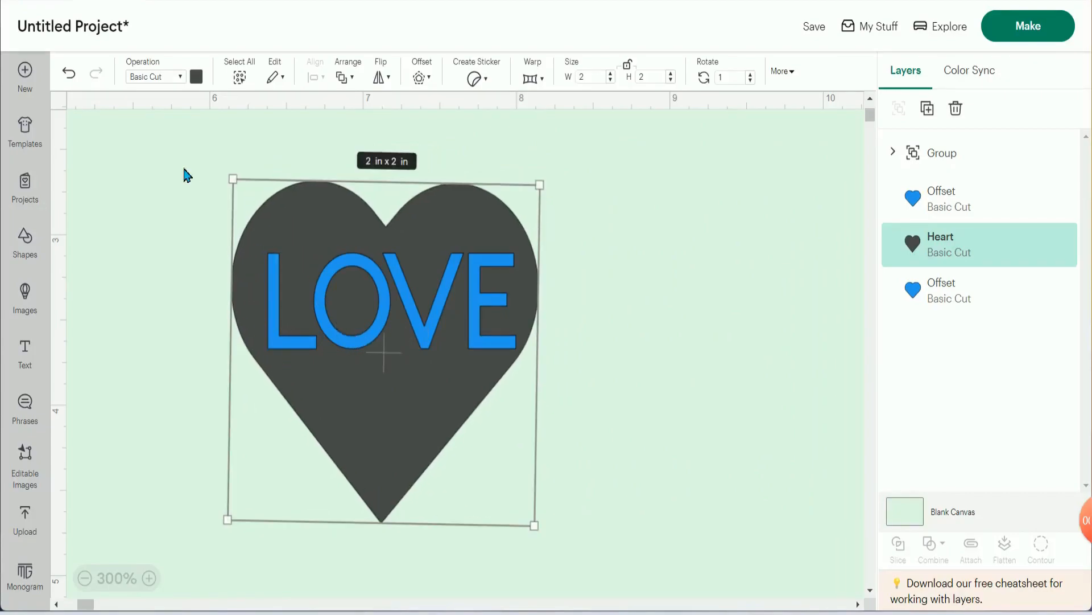
{"action": "mouse_move", "coordinate": [183, 166]}
{"action": "left_mouse_down"}
{"action": "mouse_move", "coordinate": [493, 188]}
{"action": "mouse_move", "coordinate": [619, 431]}
{"action": "left_mouse_up"}
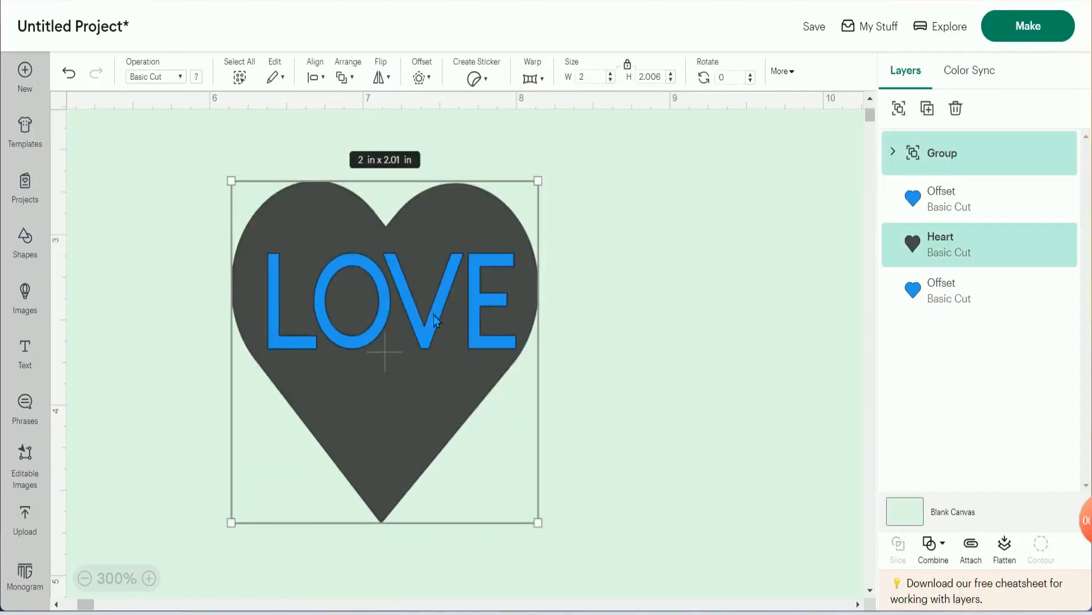
{"action": "left_click", "coordinate": [597, 312]}
- Move the grouped LOVE letters off the dark heart and weld them into a single layer
{"action": "left_click_drag", "start_coordinate": [500, 289], "coordinate": [691, 293]}
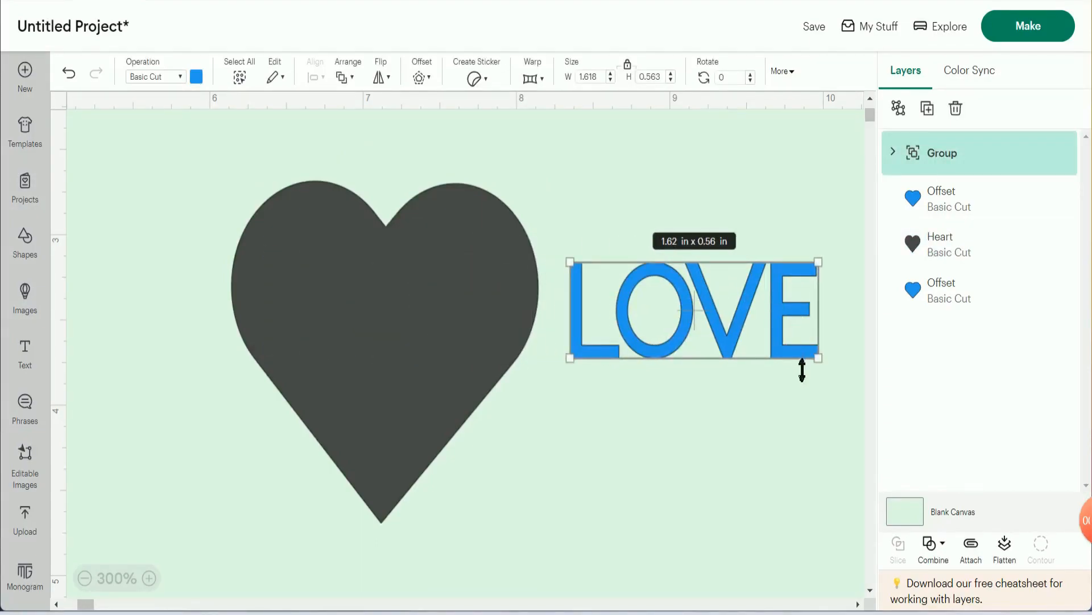
{"action": "left_click_drag", "start_coordinate": [517, 348], "coordinate": [494, 338]}
{"action": "left_click", "coordinate": [649, 342]}
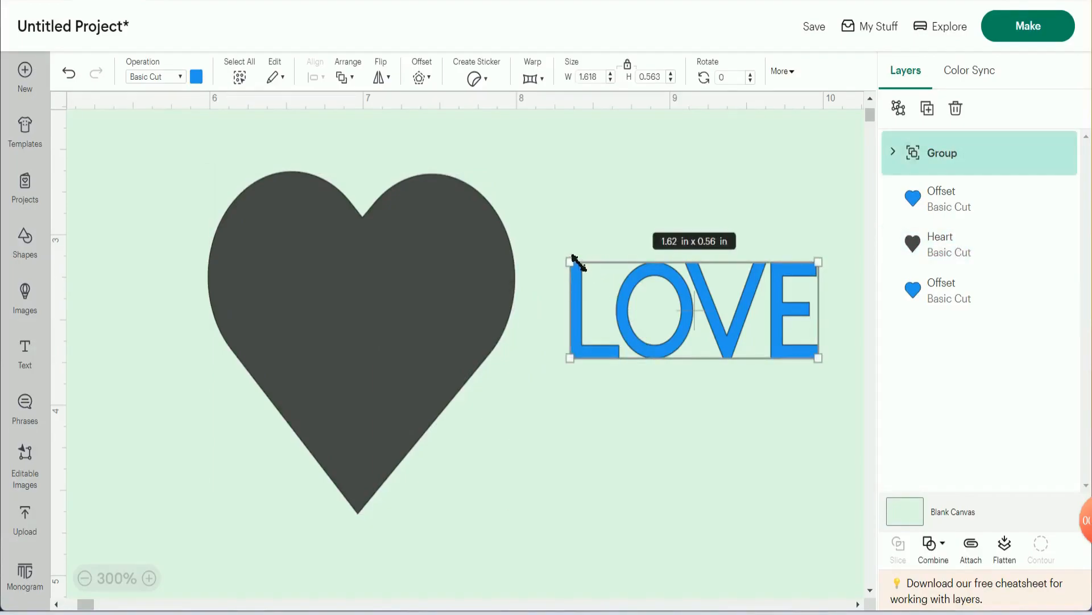
{"action": "left_click_drag", "start_coordinate": [574, 260], "coordinate": [646, 293]}
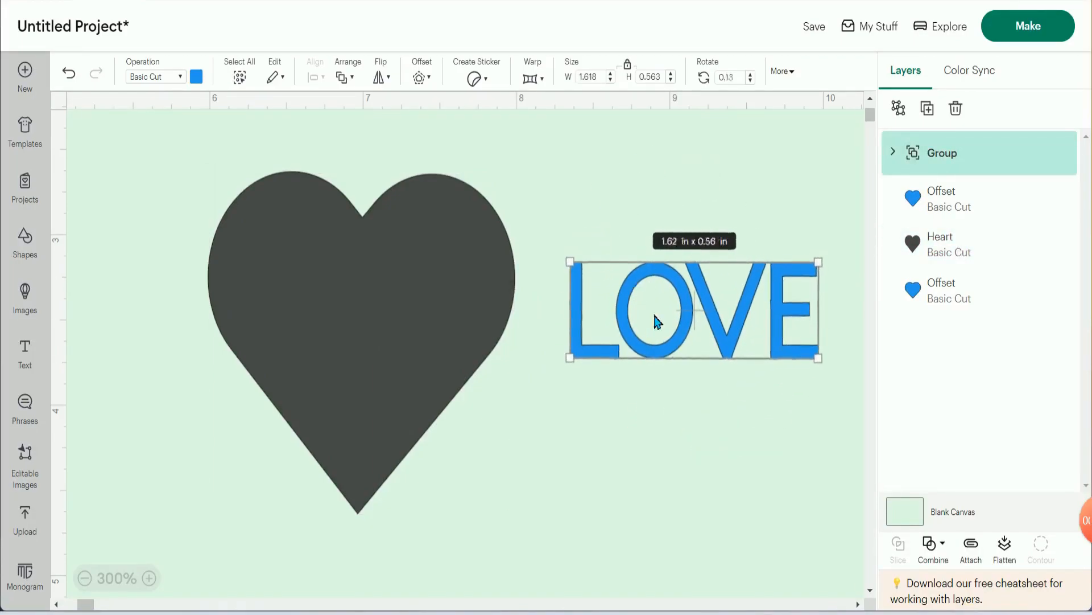
{"action": "left_click", "coordinate": [949, 548]}
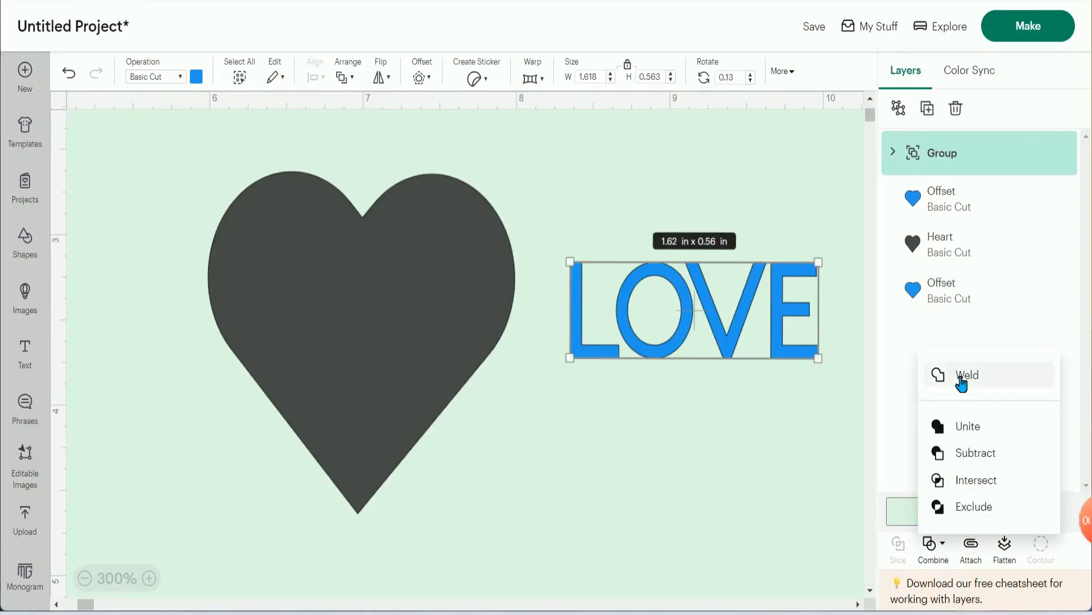
{"action": "left_click", "coordinate": [949, 375]}
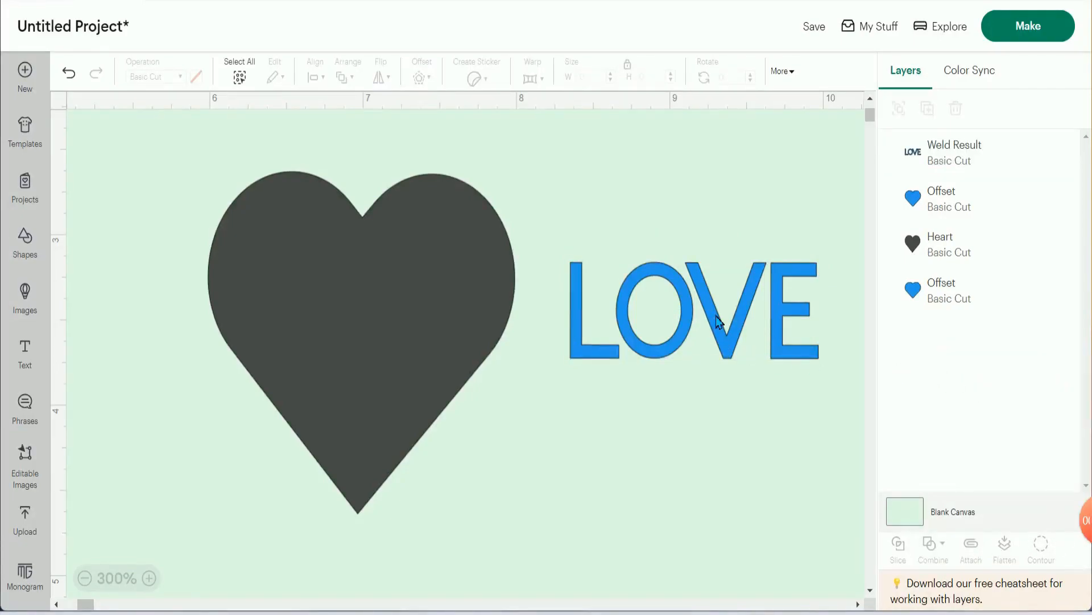
- Place the welded LOVE across the upper part of the dark heart and slice the two layers
{"action": "left_click_drag", "start_coordinate": [747, 308], "coordinate": [418, 293]}
{"action": "left_click_drag", "start_coordinate": [193, 157], "coordinate": [538, 459]}
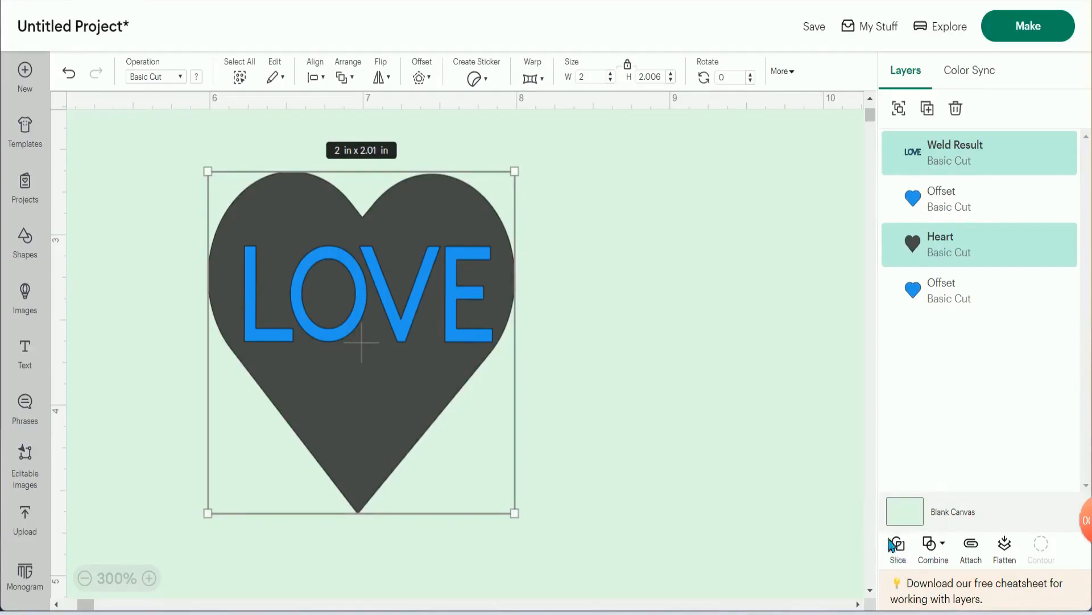
{"action": "left_click", "coordinate": [903, 546]}
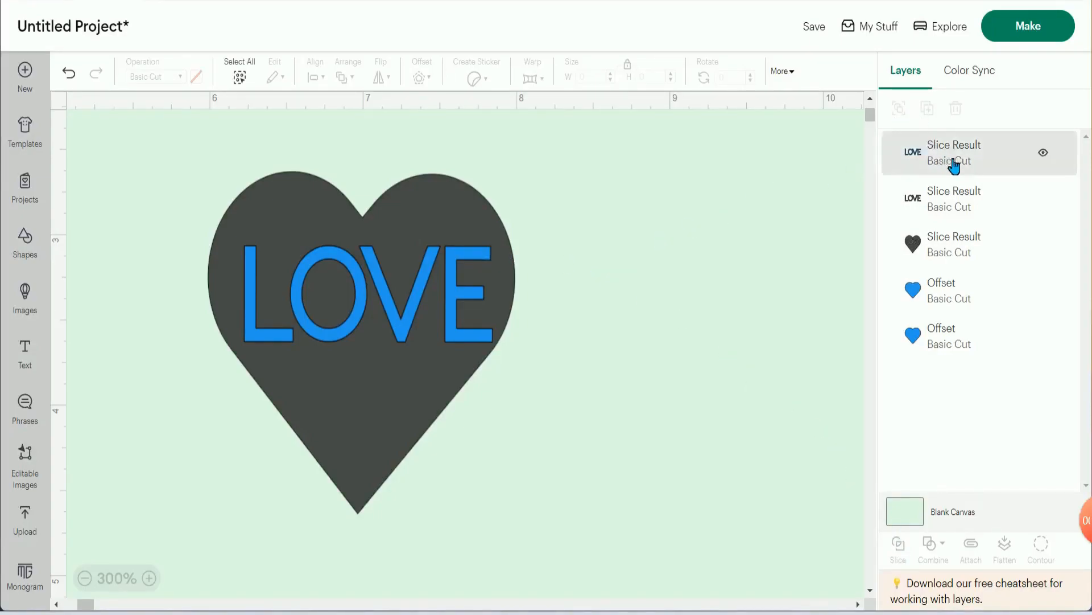
- Pull the blue and dark LOVE slices off the heart, stack them beside it, and shift the cut-out heart slightly away
{"action": "left_click_drag", "start_coordinate": [444, 287], "coordinate": [731, 262]}
{"action": "left_click_drag", "start_coordinate": [381, 287], "coordinate": [673, 395]}
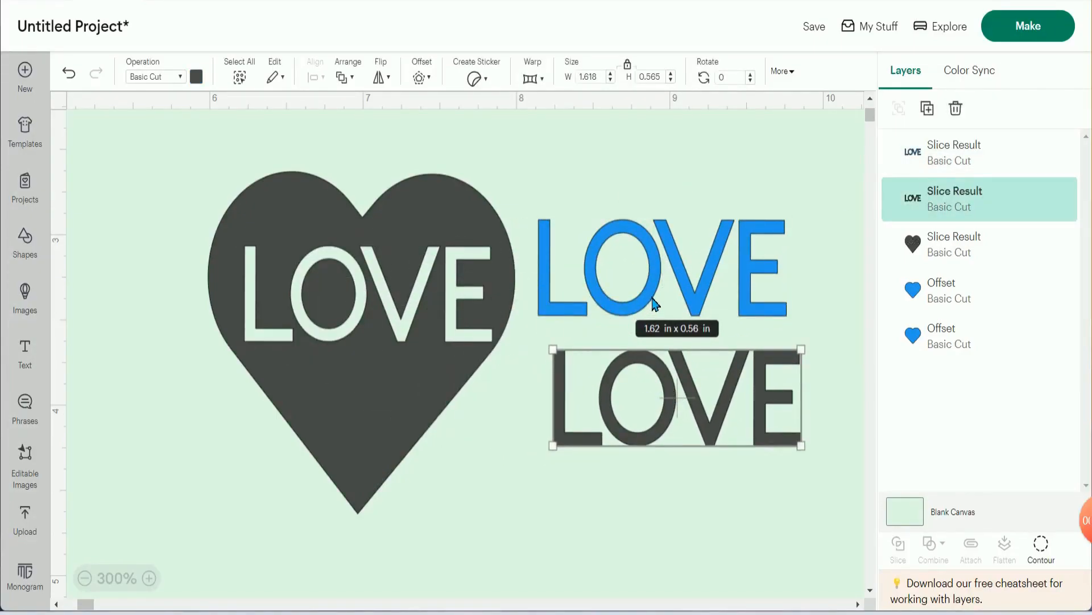
{"action": "left_click_drag", "start_coordinate": [654, 304], "coordinate": [680, 255]}
{"action": "left_click_drag", "start_coordinate": [680, 423], "coordinate": [701, 361]}
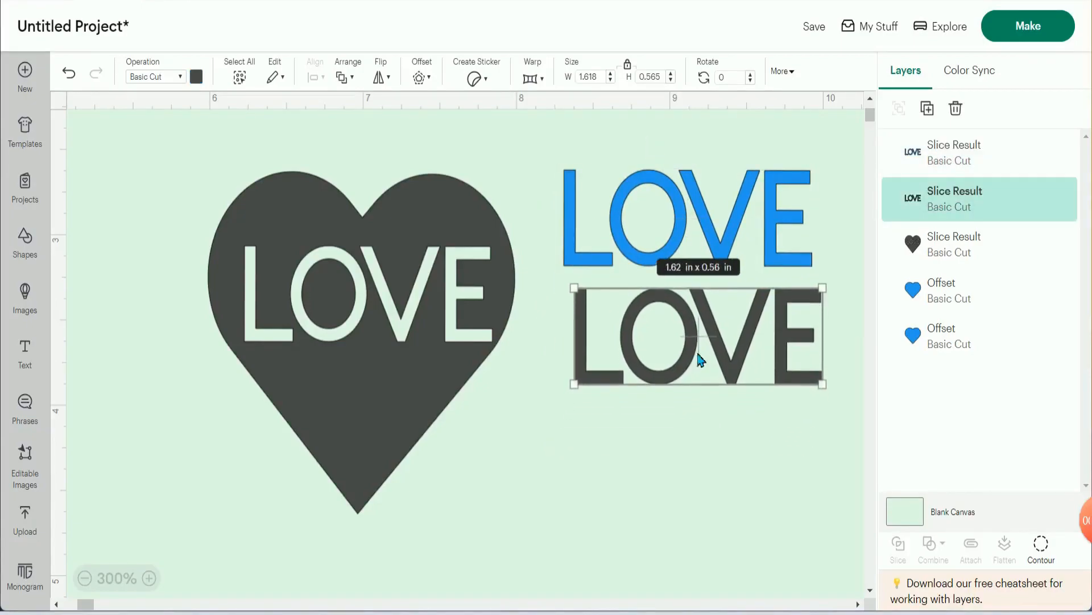
{"action": "left_click_drag", "start_coordinate": [390, 326], "coordinate": [383, 330]}
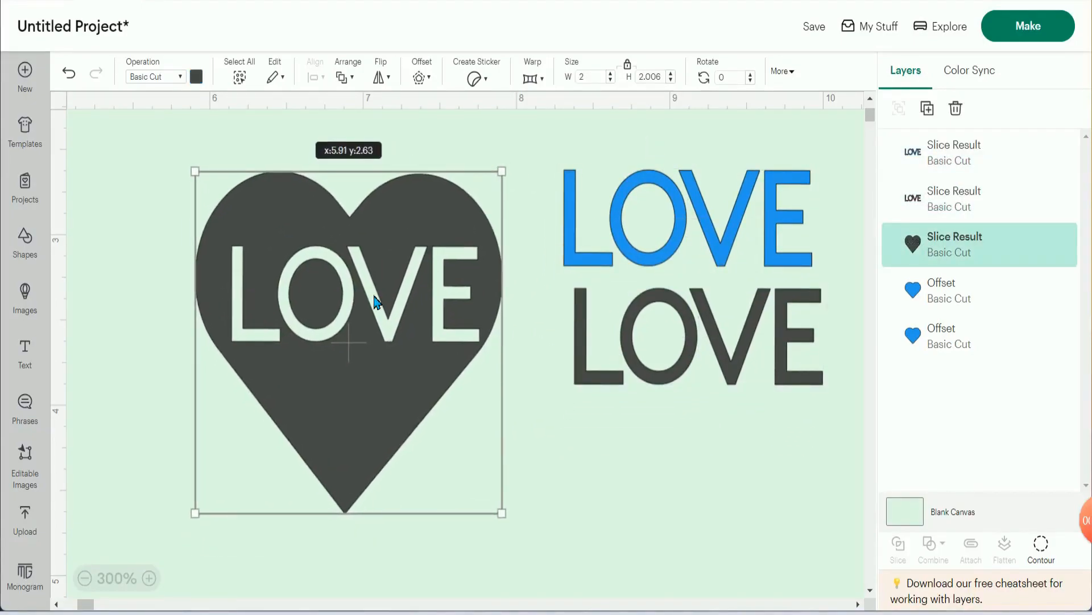
{"action": "left_click", "coordinate": [545, 198]}
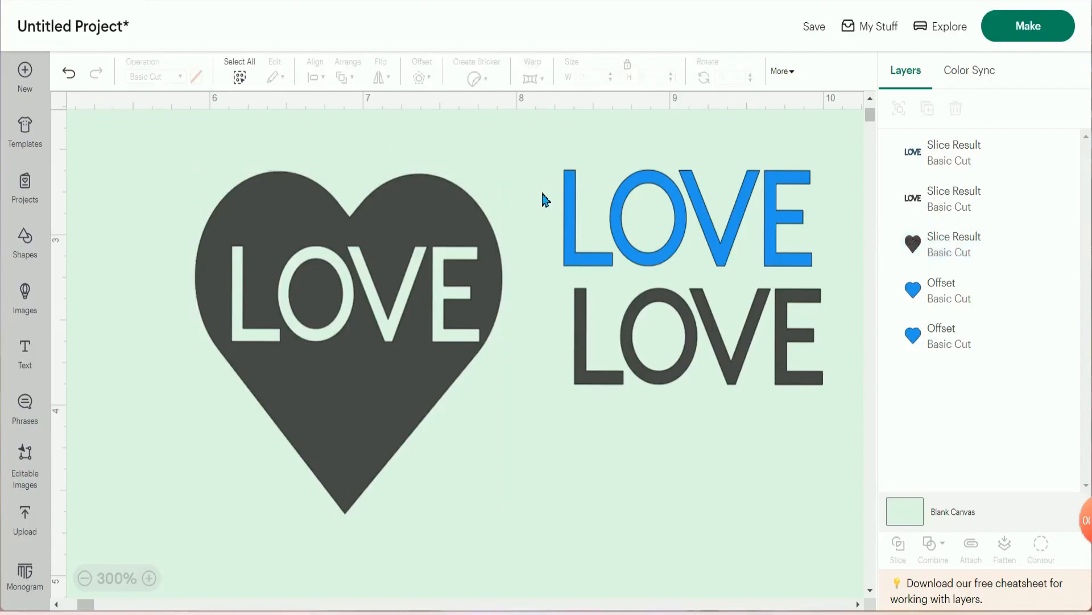
{"action": "left_click_drag", "start_coordinate": [551, 156], "coordinate": [813, 406]}
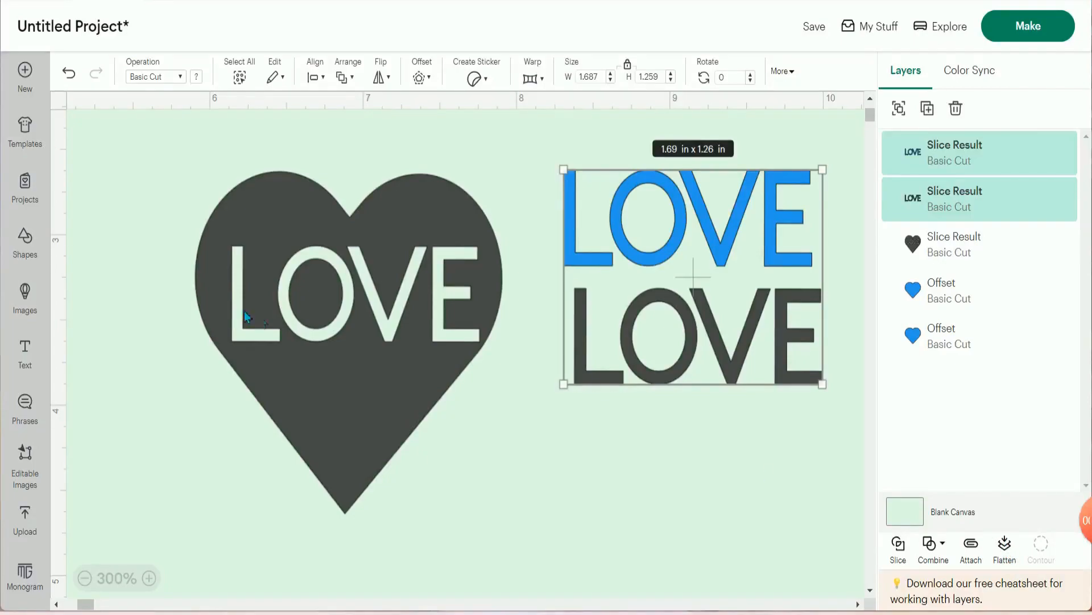
{"action": "left_click", "coordinate": [191, 170]}
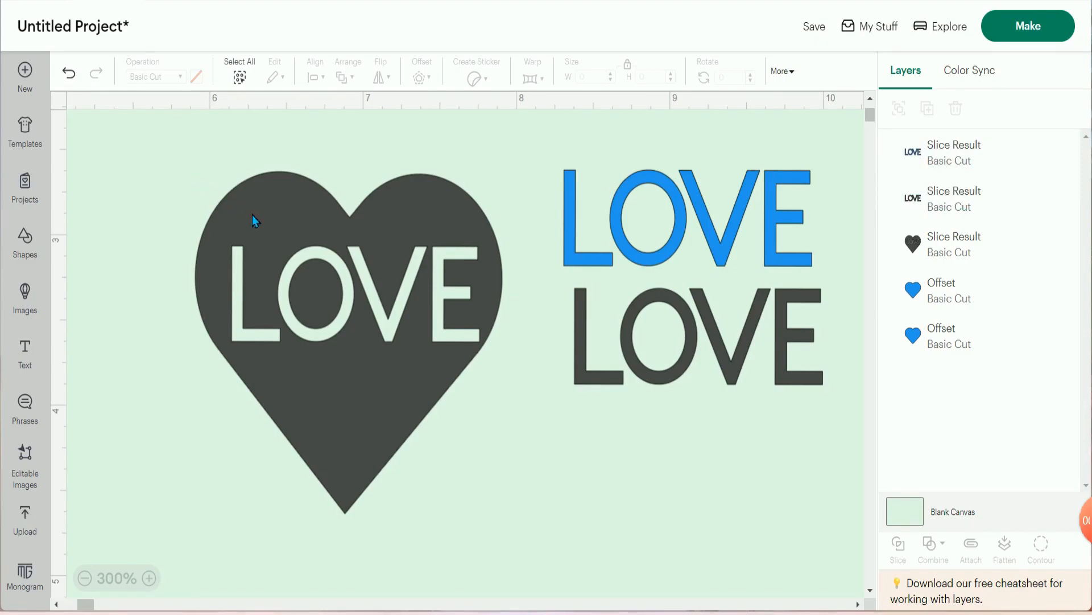
- Hide all contours of the cut-out dark heart so the LOVE openings are filled
{"action": "left_click_drag", "start_coordinate": [157, 165], "coordinate": [470, 403]}
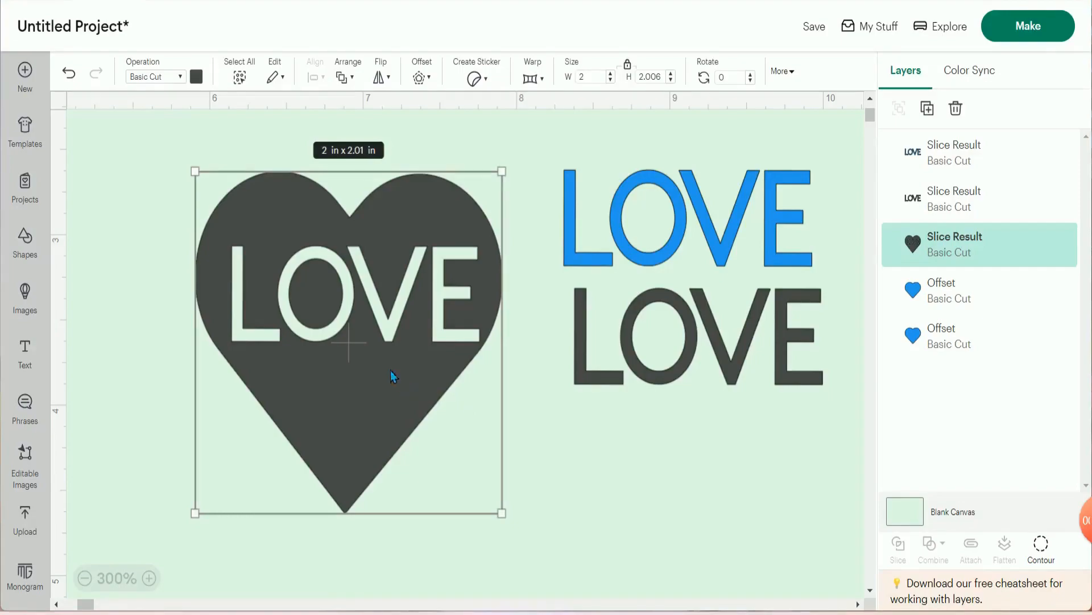
{"action": "left_click", "coordinate": [1041, 544]}
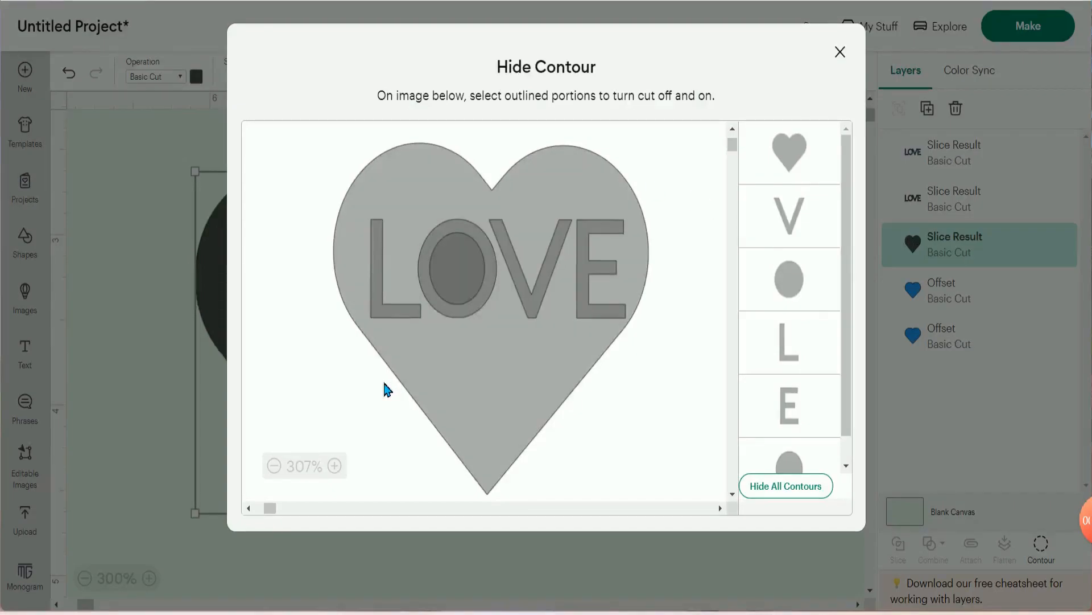
{"action": "left_click", "coordinate": [444, 289]}
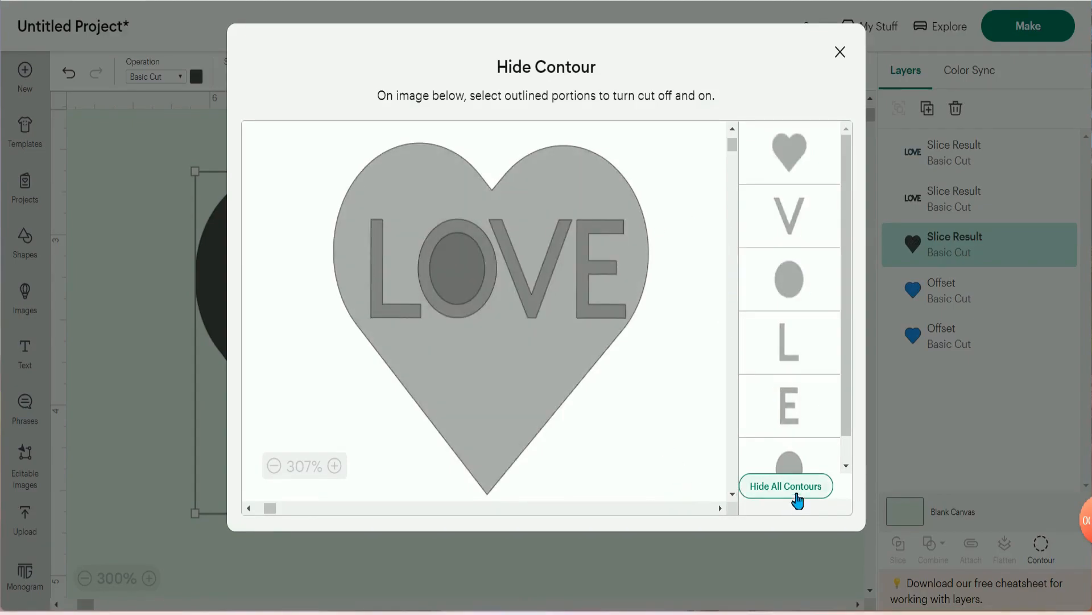
{"action": "left_click", "coordinate": [798, 491]}
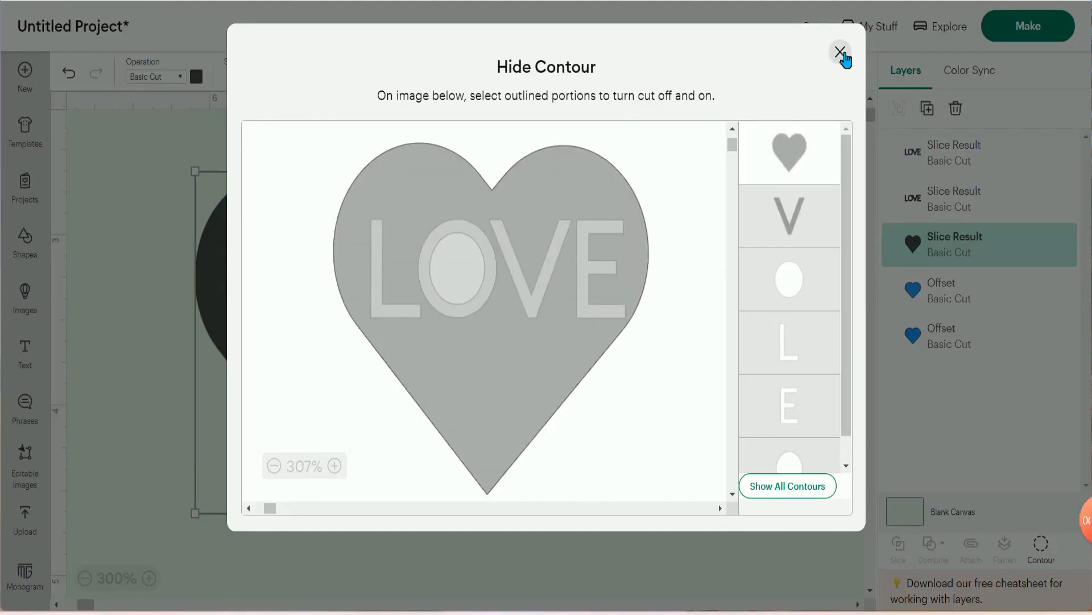
{"action": "left_click", "coordinate": [841, 53]}
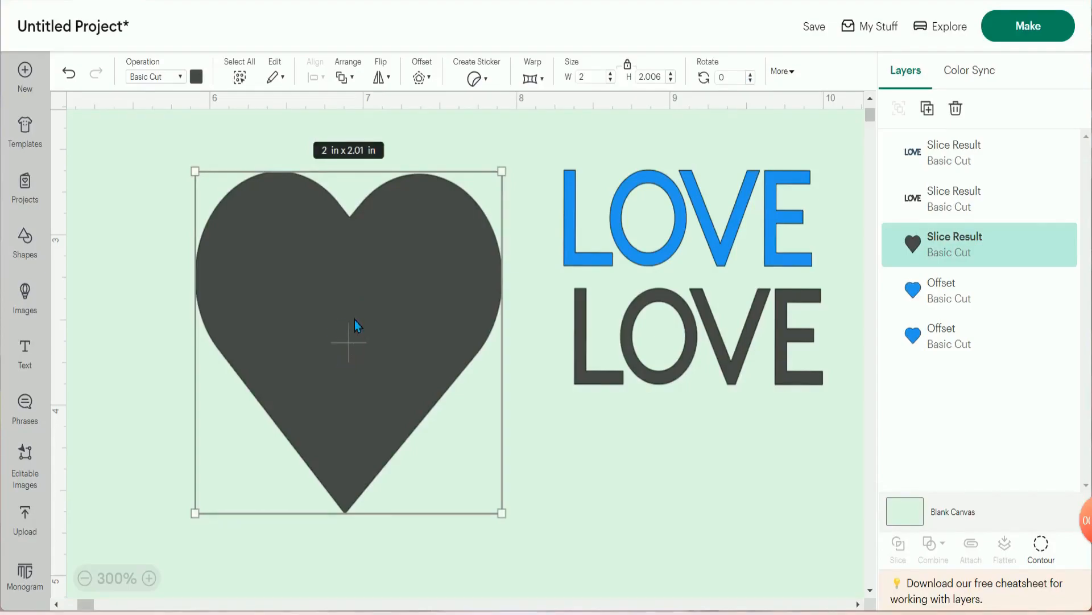
- Show all contours of the dark heart again to restore the LOVE cut-out
{"action": "left_click", "coordinate": [1043, 545]}
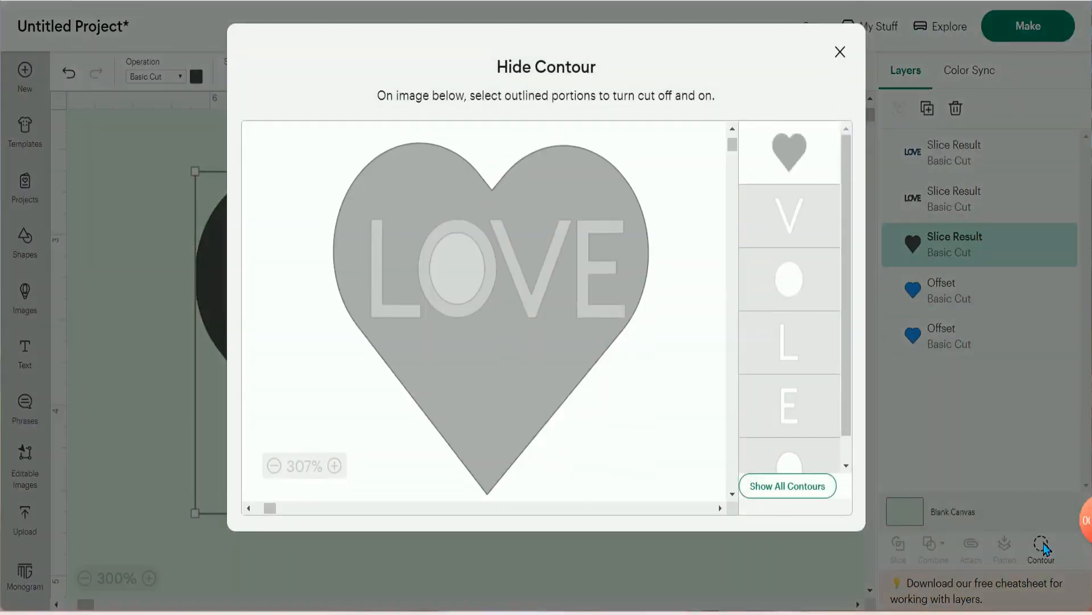
{"action": "left_click", "coordinate": [780, 487]}
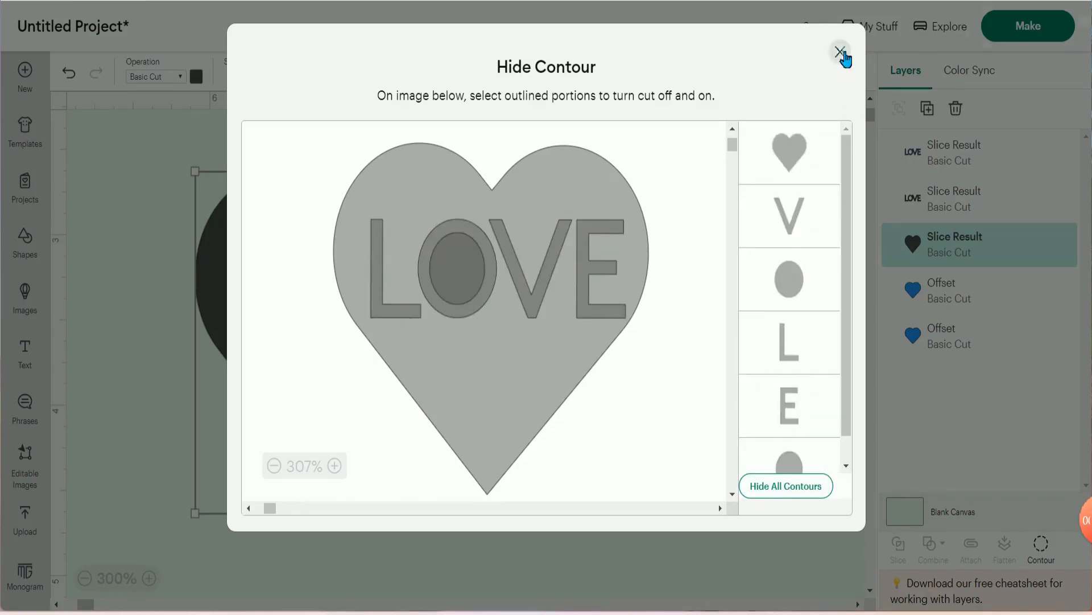
{"action": "left_click", "coordinate": [840, 52]}
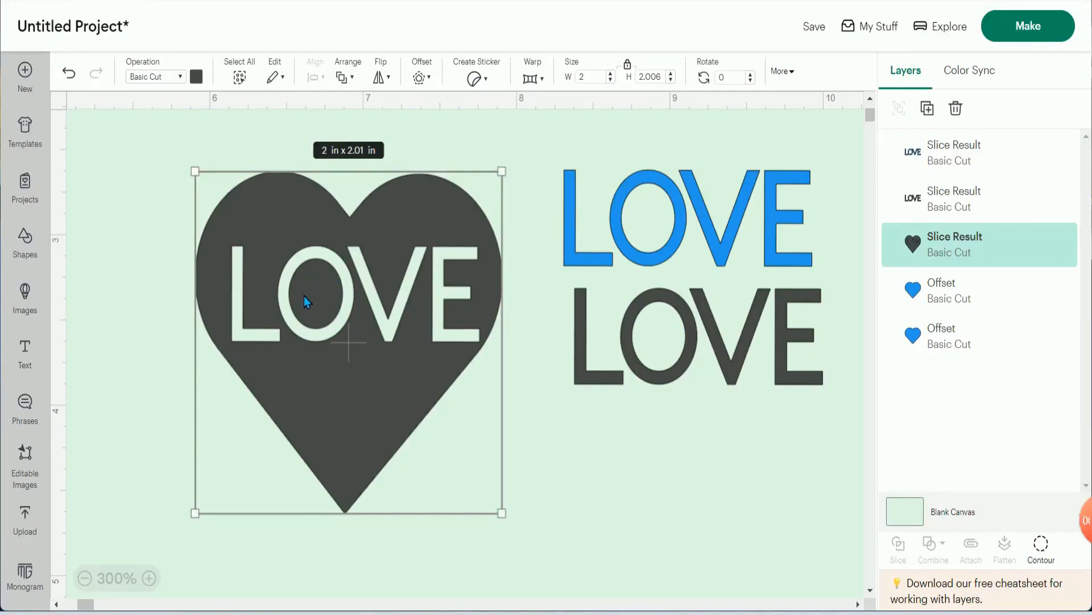
- Hide only the outer and inner contours of the letter O in the dark heart
{"action": "left_click", "coordinate": [1041, 546]}
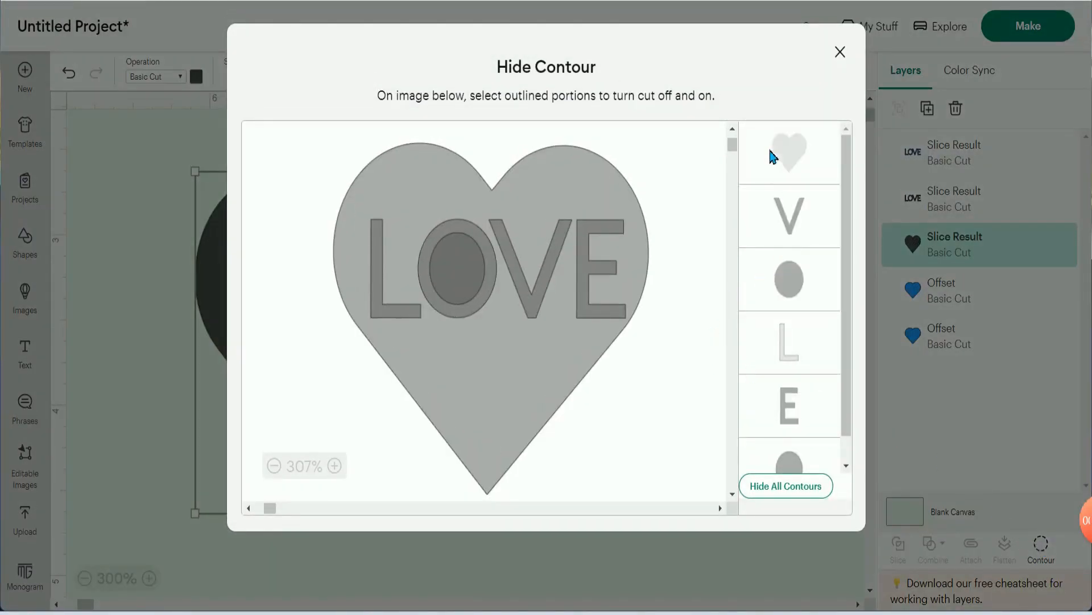
{"action": "left_click", "coordinate": [786, 287]}
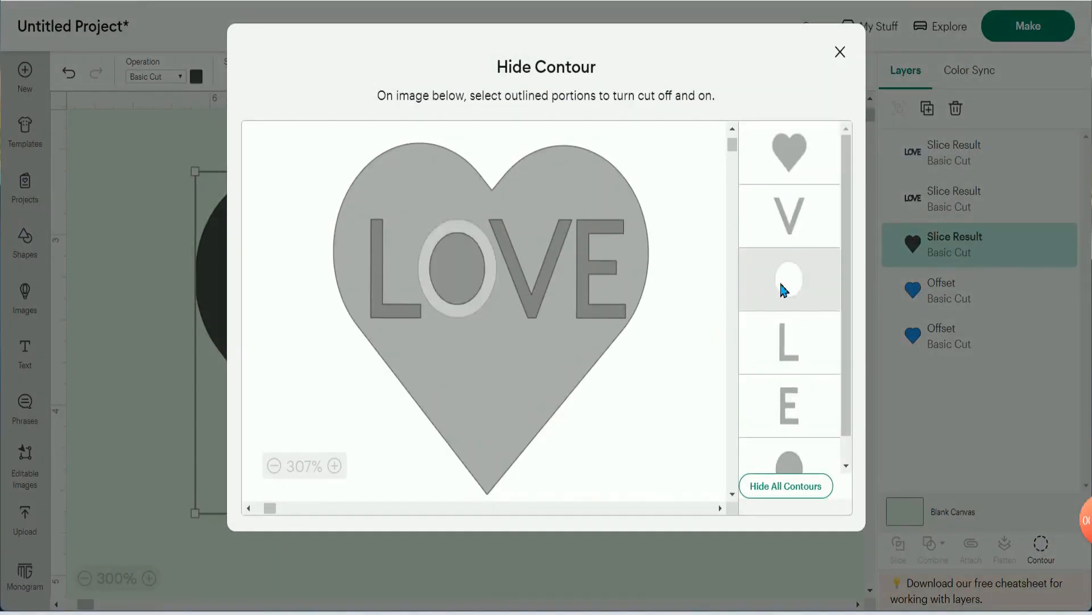
{"action": "scroll", "coordinate": [781, 312], "scroll_direction": "down", "scroll_amount": 1}
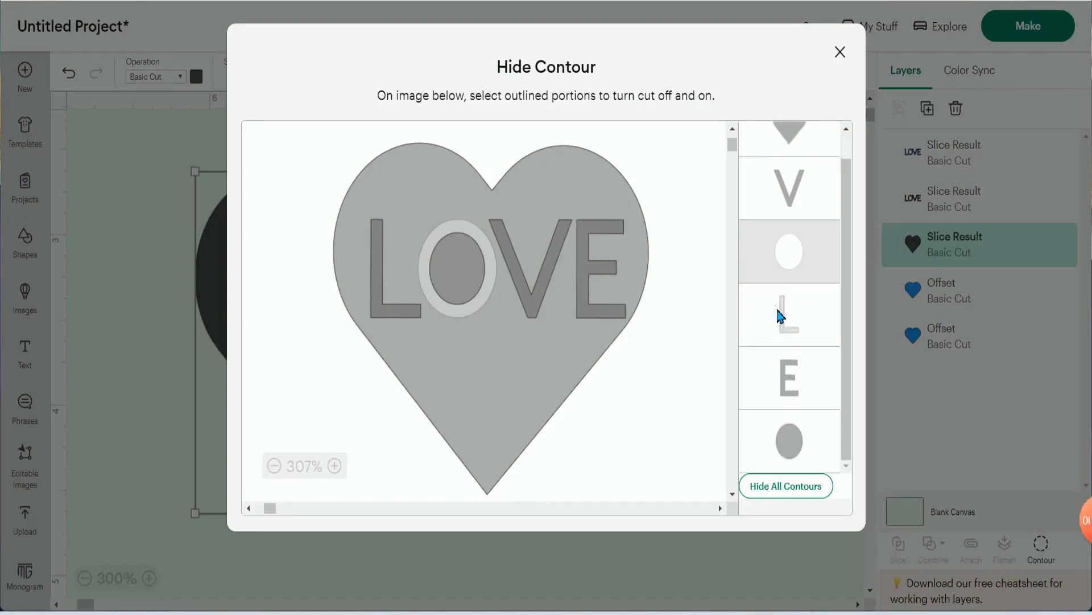
{"action": "left_click", "coordinate": [791, 453]}
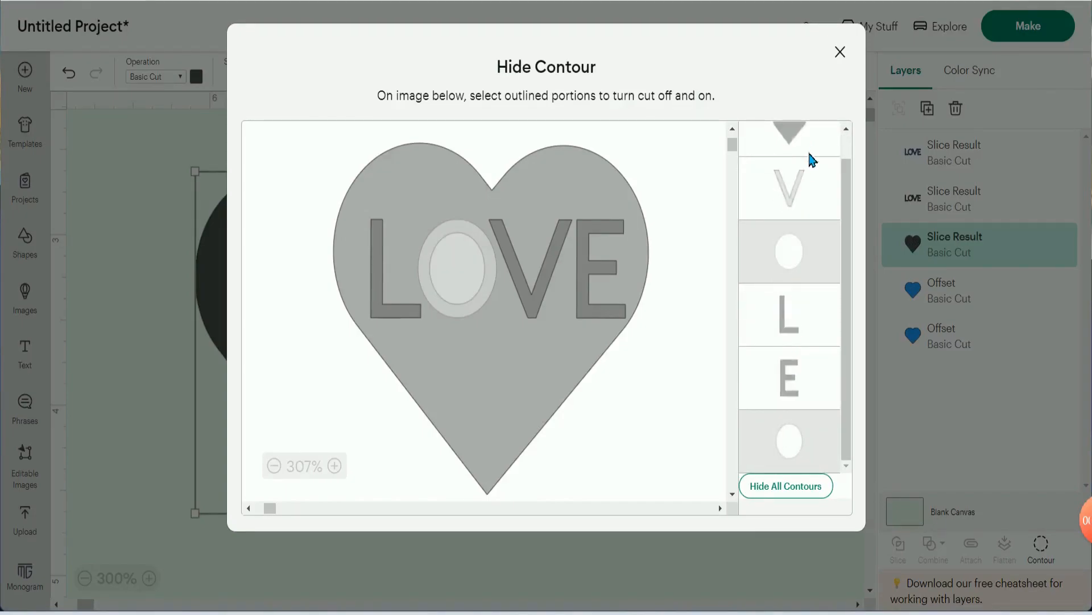
{"action": "left_click", "coordinate": [840, 53]}
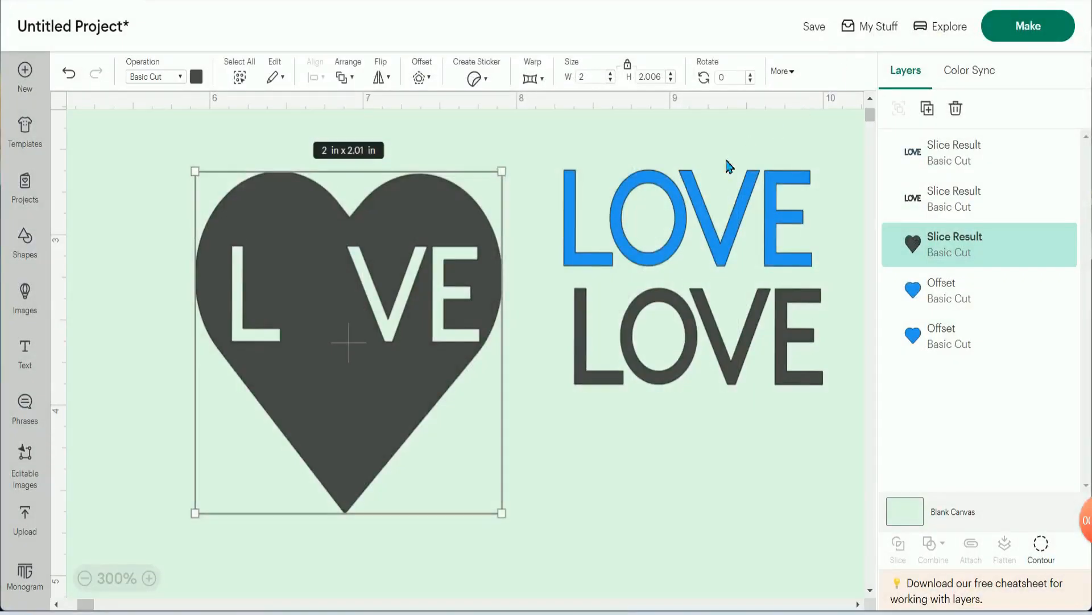
- Add a free heart shape to the canvas and recolor it with the project's blue material color
{"action": "left_click", "coordinate": [29, 242]}
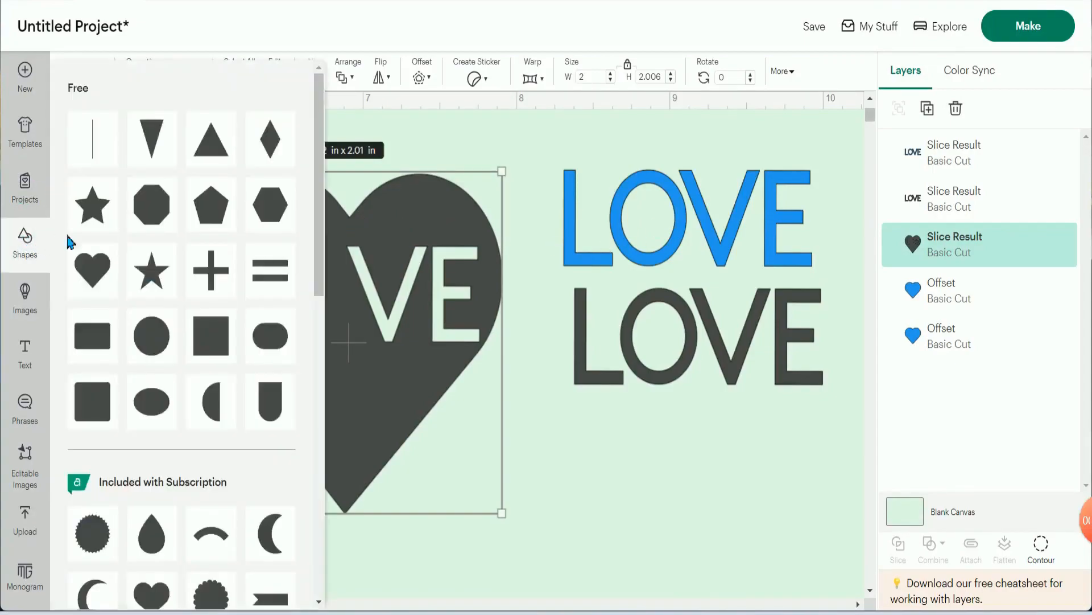
{"action": "left_click", "coordinate": [98, 263]}
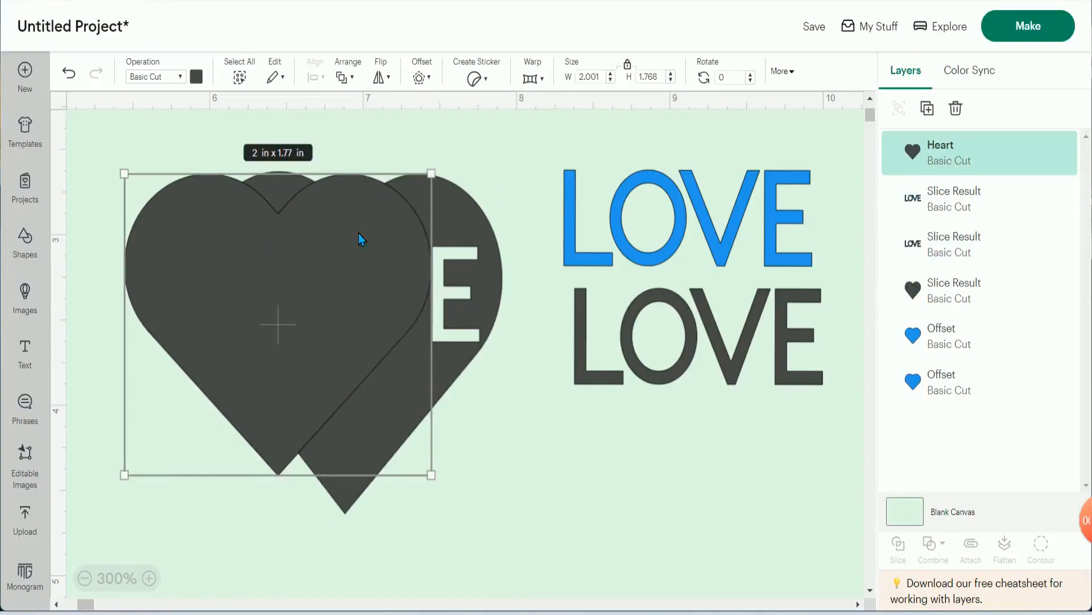
{"action": "left_click", "coordinate": [196, 77]}
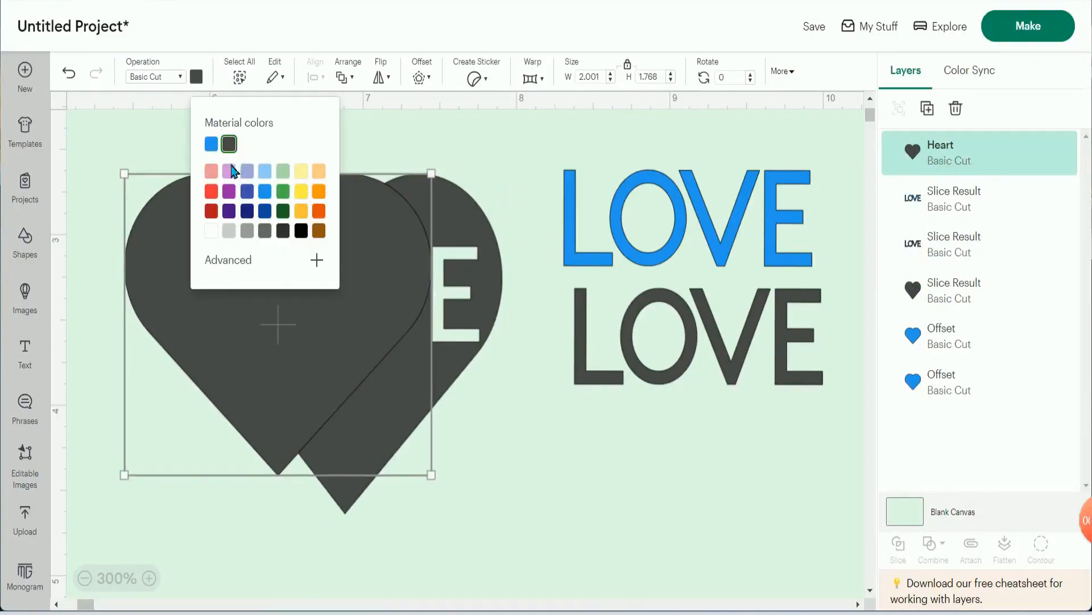
{"action": "left_click", "coordinate": [211, 145]}
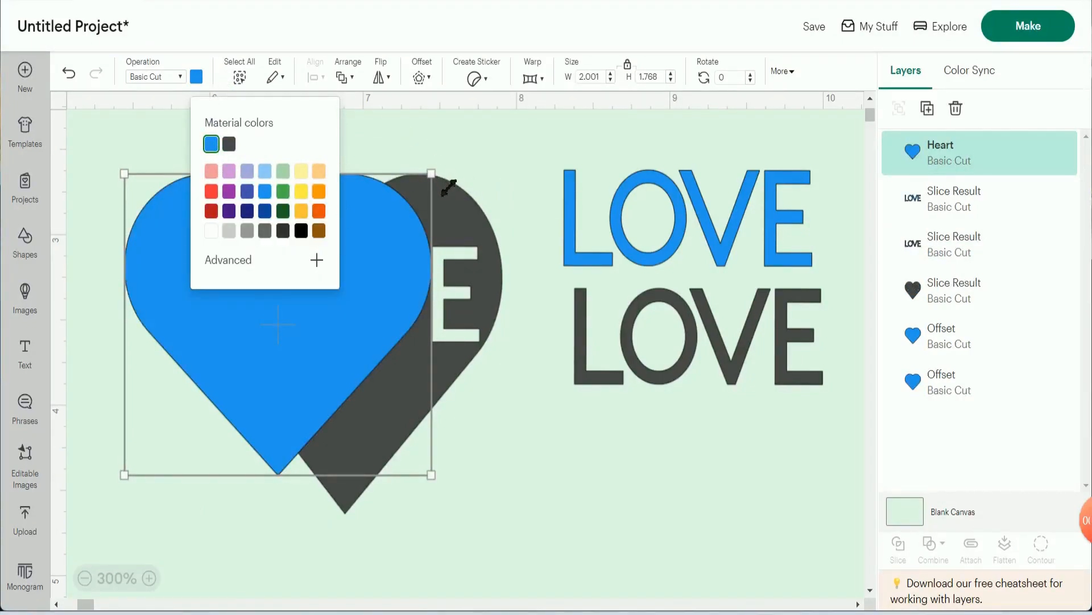
{"action": "left_click", "coordinate": [463, 165]}
{"action": "left_click", "coordinate": [395, 231]}
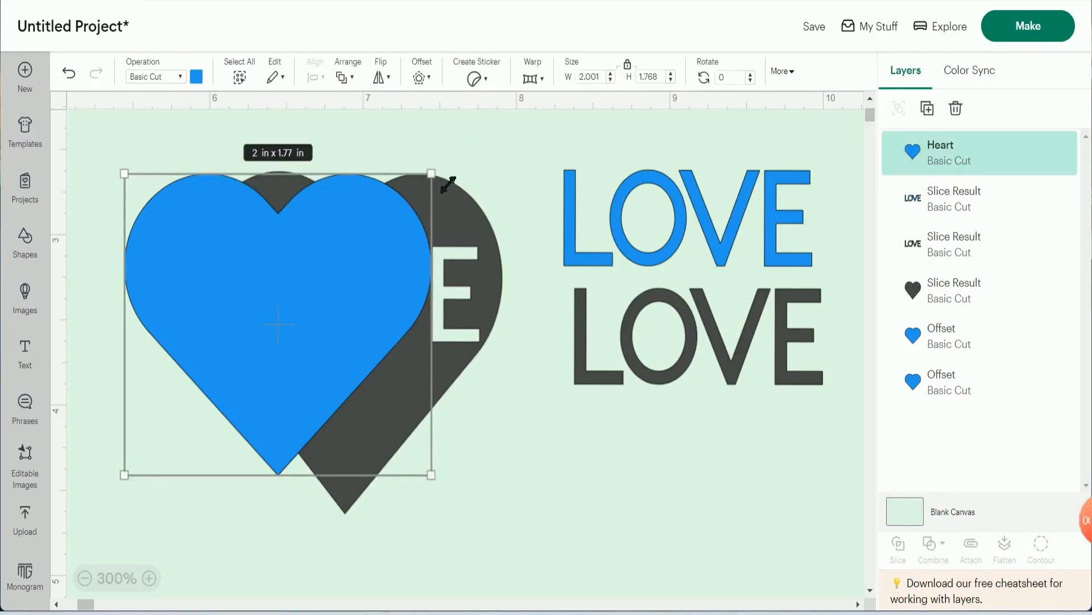
- Shrink the new blue heart to about 0.5 in wide and place it in the gap between L and V on the dark heart
{"action": "left_click_drag", "start_coordinate": [447, 185], "coordinate": [226, 421]}
{"action": "left_click_drag", "start_coordinate": [177, 455], "coordinate": [315, 323]}
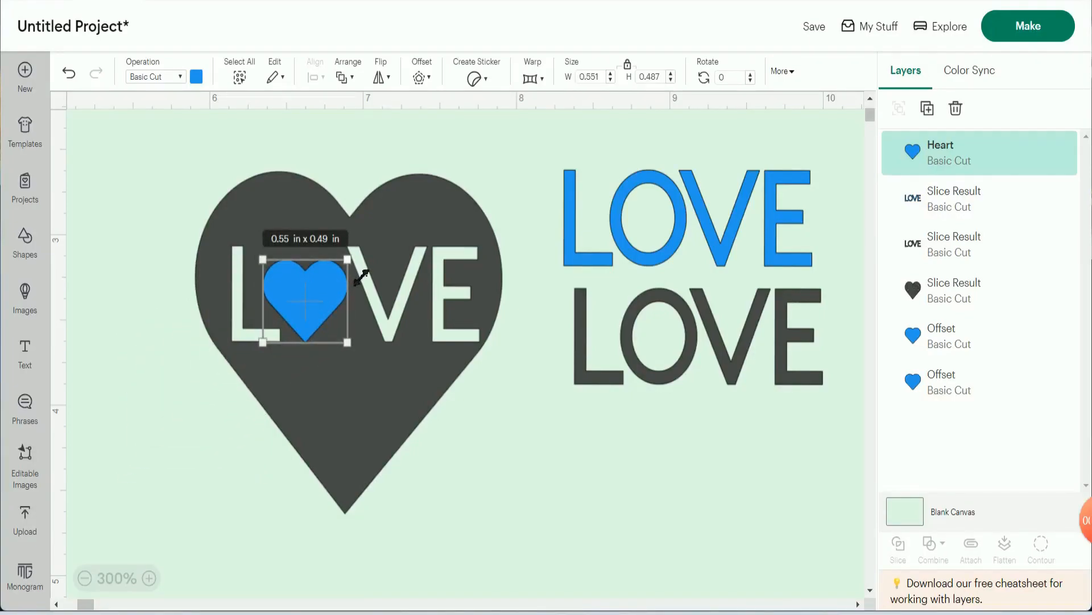
{"action": "left_click_drag", "start_coordinate": [362, 278], "coordinate": [304, 299]}
{"action": "left_click", "coordinate": [503, 411]}
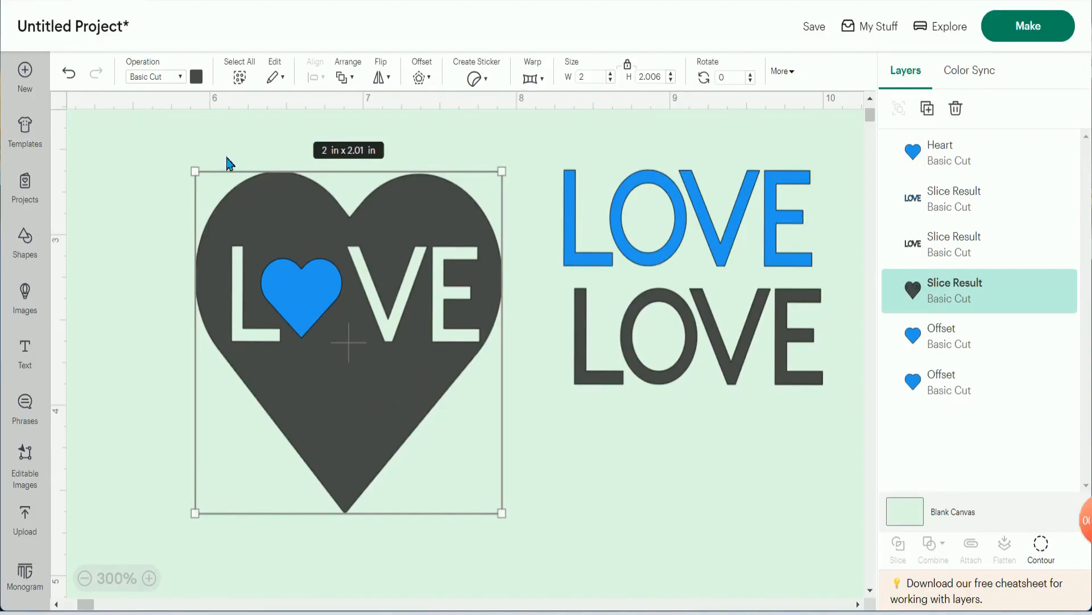
- Flatten the dark cut-out heart and the small blue heart together, and shift the flattened design slightly up and left
{"action": "left_click_drag", "start_coordinate": [176, 155], "coordinate": [509, 472]}
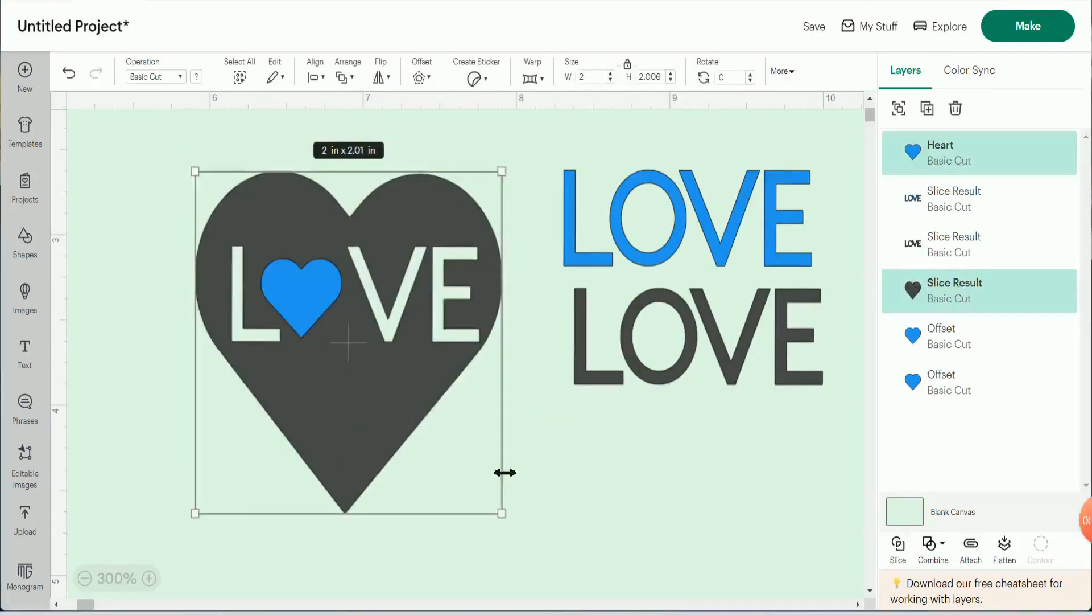
{"action": "left_click", "coordinate": [1006, 547]}
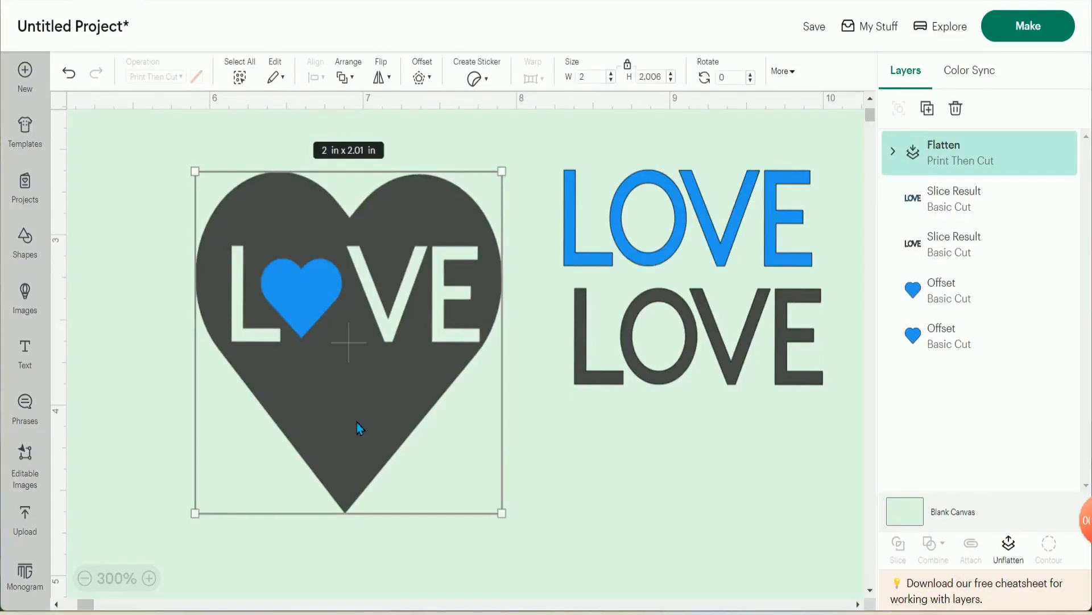
{"action": "left_click", "coordinate": [581, 467]}
{"action": "mouse_move", "coordinate": [356, 369]}
{"action": "left_mouse_down"}
{"action": "mouse_move", "coordinate": [346, 345]}
{"action": "mouse_move", "coordinate": [350, 355]}
{"action": "left_mouse_up"}
{"action": "left_click", "coordinate": [555, 476]}
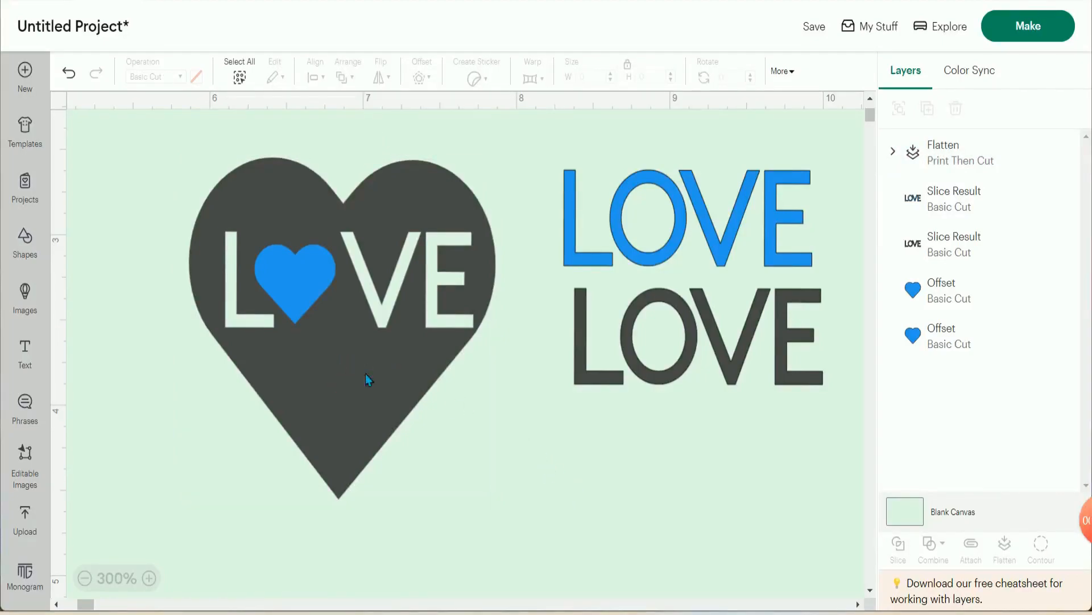
{"action": "scroll", "coordinate": [719, 365], "scroll_direction": "down", "scroll_amount": 3}
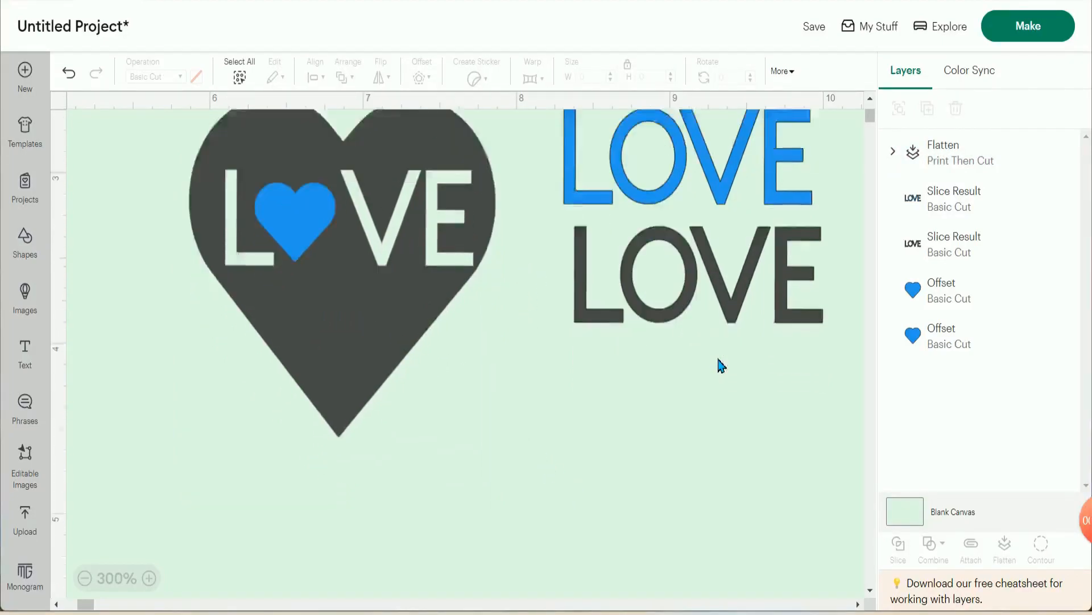
{"action": "scroll", "coordinate": [719, 366], "scroll_direction": "up", "scroll_amount": 3}
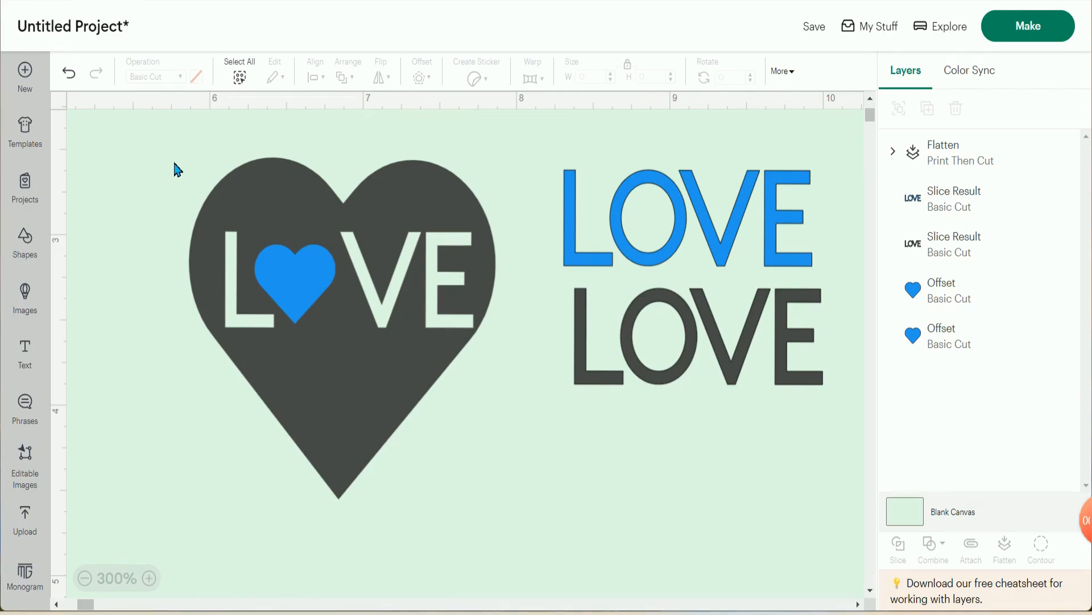
{"action": "mouse_move", "coordinate": [1076, 521]}
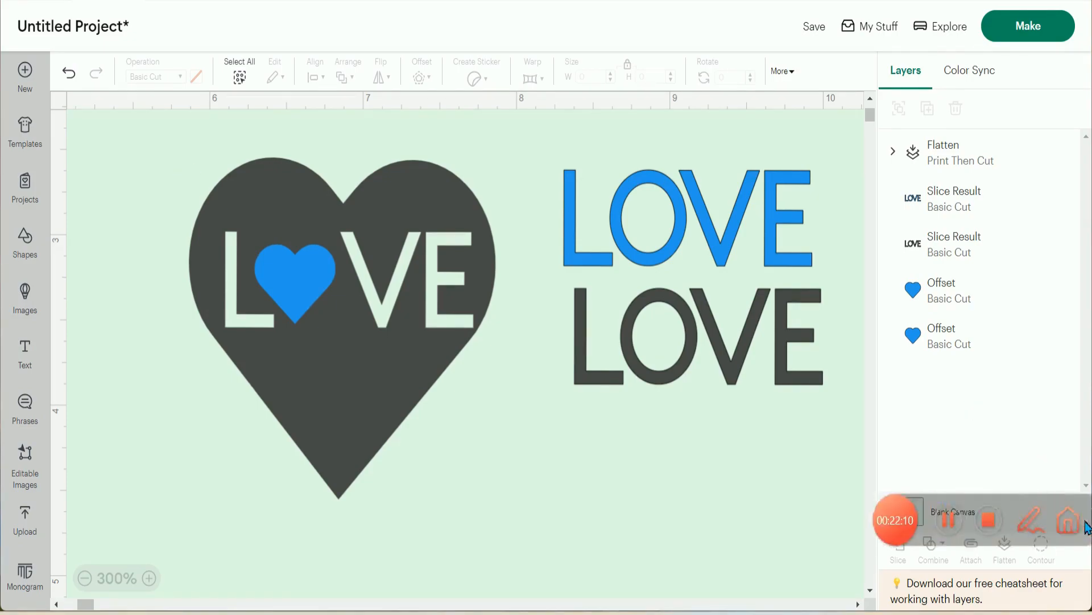
{"action": "left_click", "coordinate": [987, 519]}
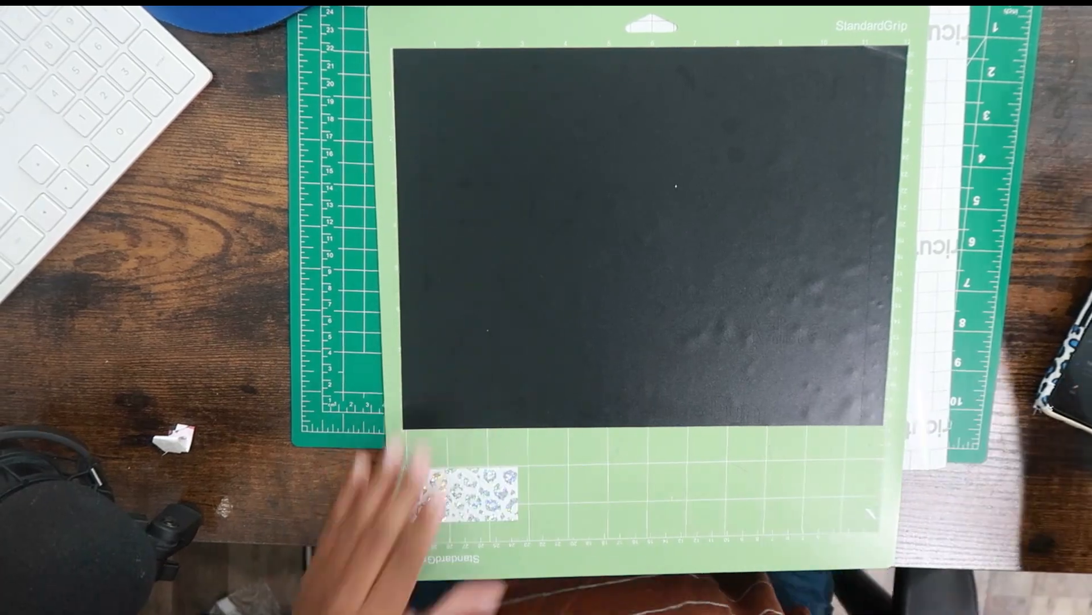